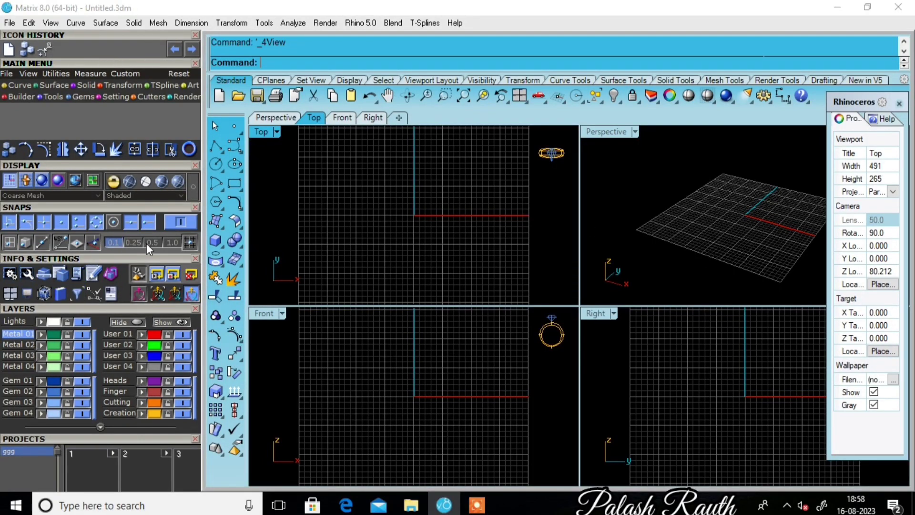
Start the Circle tool and switch off the grid in all viewports
{"action": "left_click", "coordinate": [217, 164]}
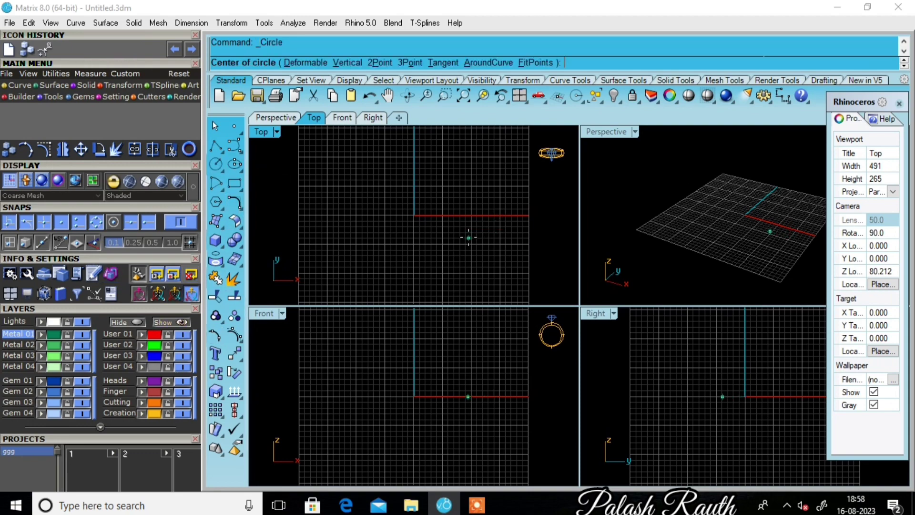
{"action": "scroll", "coordinate": [468, 238], "scroll_direction": "down", "scroll_amount": 5}
{"action": "scroll", "coordinate": [468, 237], "scroll_direction": "up", "scroll_amount": 2}
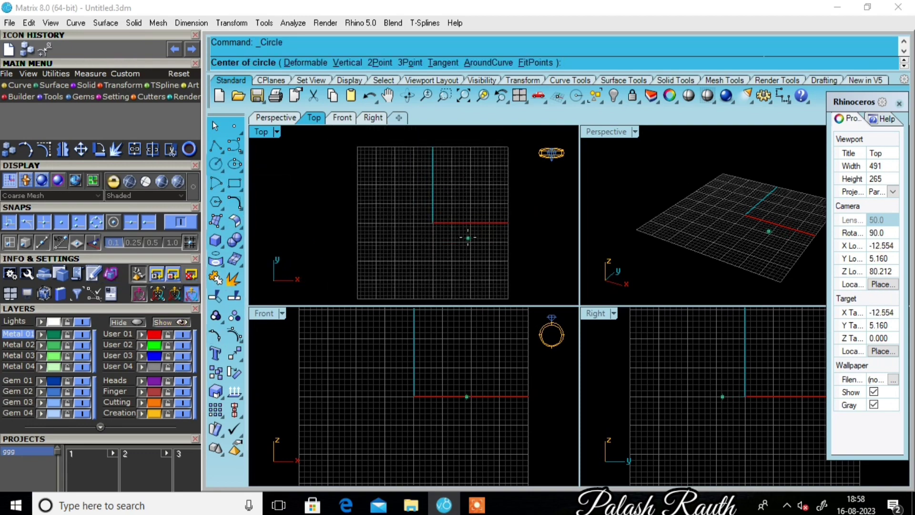
{"action": "scroll", "coordinate": [465, 236], "scroll_direction": "up", "scroll_amount": 1}
{"action": "scroll", "coordinate": [462, 234], "scroll_direction": "down", "scroll_amount": 2}
{"action": "scroll", "coordinate": [461, 234], "scroll_direction": "up", "scroll_amount": 1}
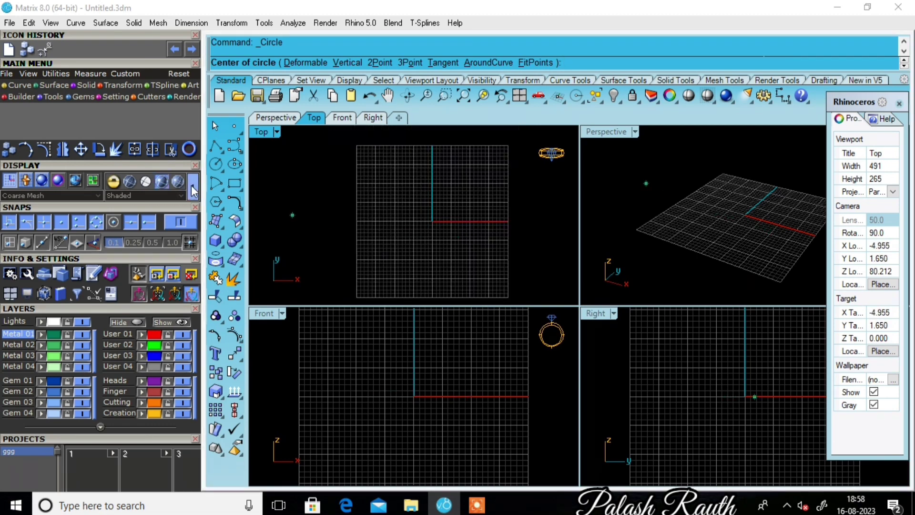
{"action": "left_click", "coordinate": [6, 183]}
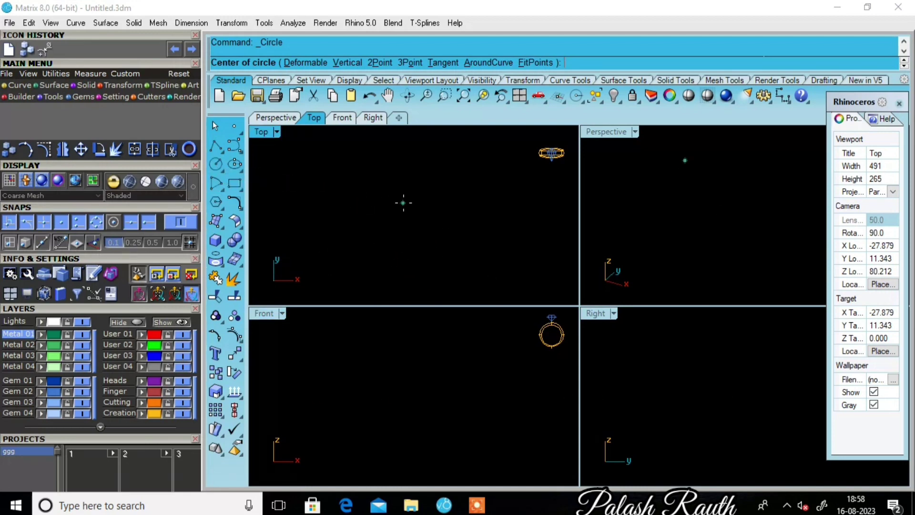
{"action": "type", "text": "0"}
Draw a 110-diameter circle centred at the origin and inspect it in Perspective
{"action": "key", "text": "Return"}
{"action": "type", "text": "110"}
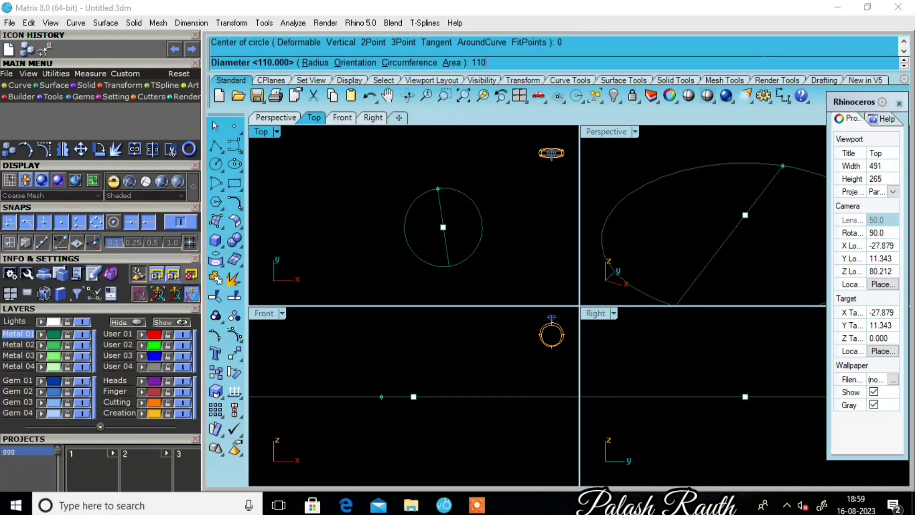
{"action": "key", "text": "Return"}
{"action": "scroll", "coordinate": [438, 187], "scroll_direction": "down", "scroll_amount": 5}
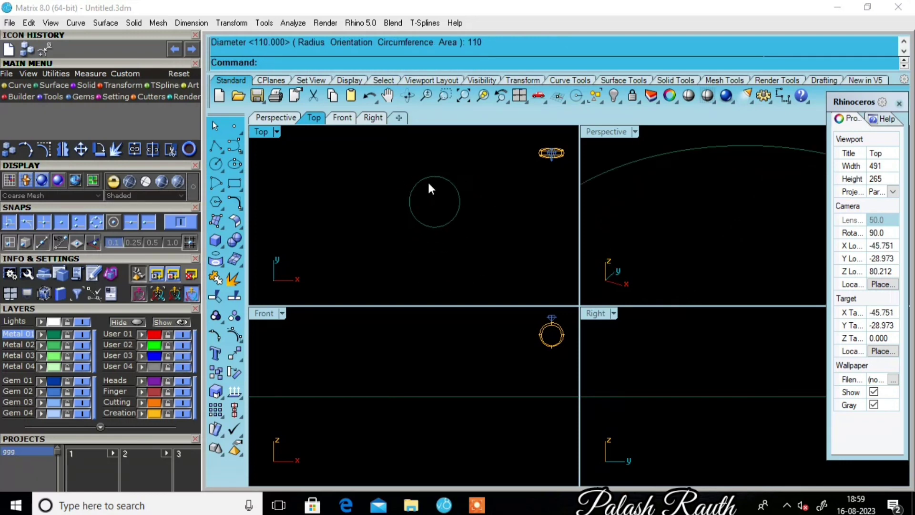
{"action": "left_click", "coordinate": [456, 187]}
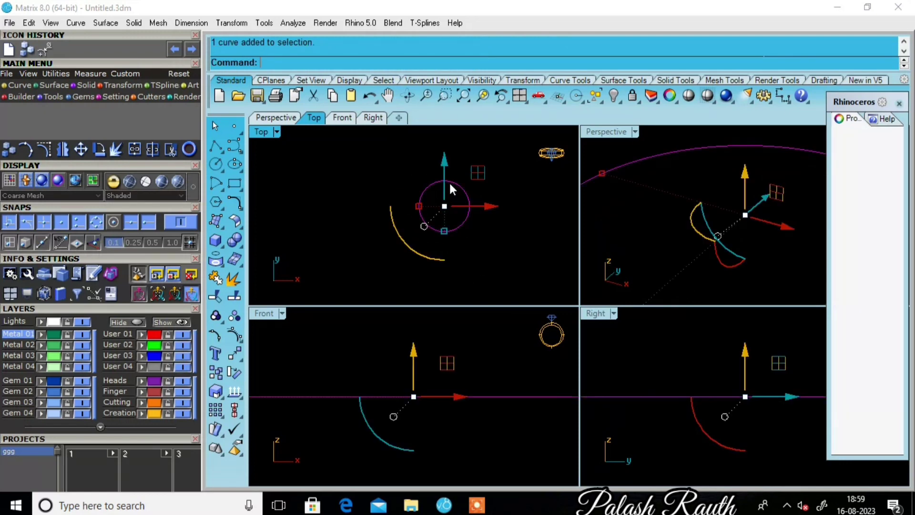
{"action": "left_click", "coordinate": [486, 242]}
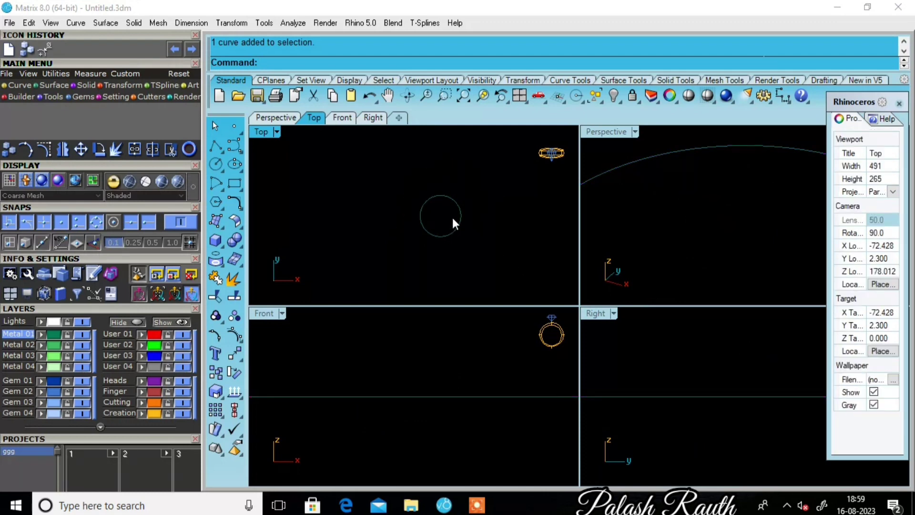
{"action": "scroll", "coordinate": [670, 216], "scroll_direction": "down", "scroll_amount": 5}
{"action": "right_click_drag", "start_coordinate": [669, 239], "coordinate": [680, 222]}
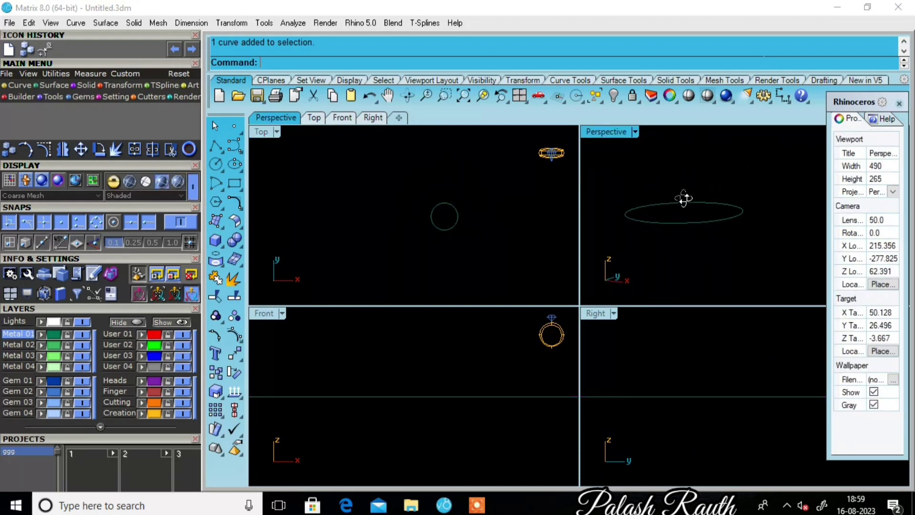
{"action": "scroll", "coordinate": [680, 222], "scroll_direction": "up", "scroll_amount": 2}
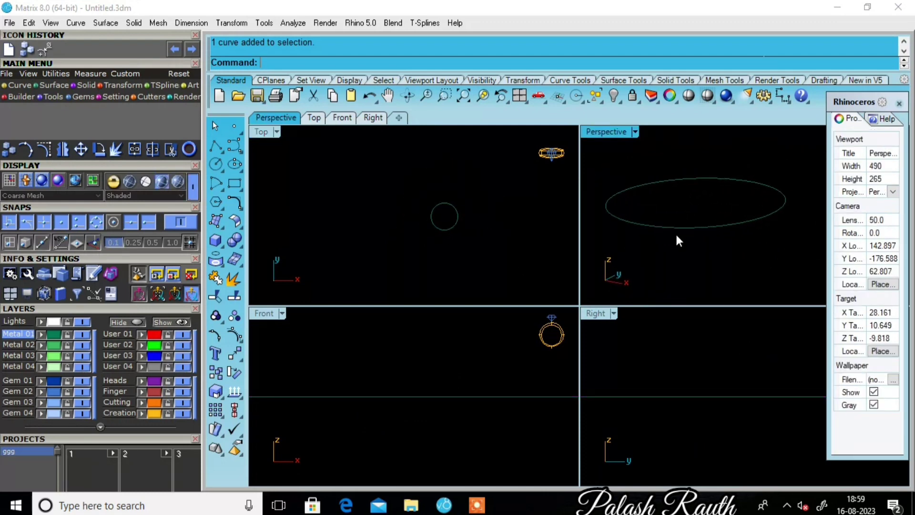
{"action": "left_click", "coordinate": [680, 234]}
Copy the 110 circle and paste a duplicate in place
{"action": "key", "text": "Escape"}
{"action": "left_click", "coordinate": [682, 238]}
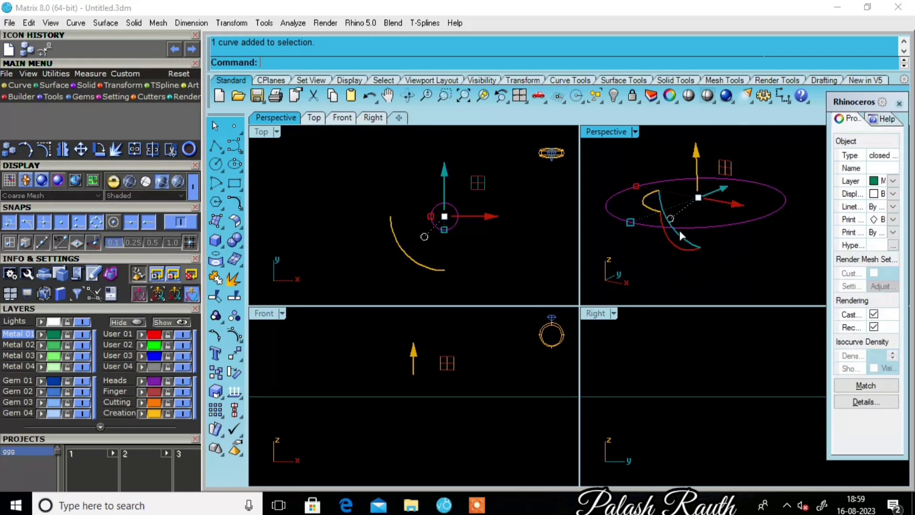
{"action": "left_click", "coordinate": [715, 272]}
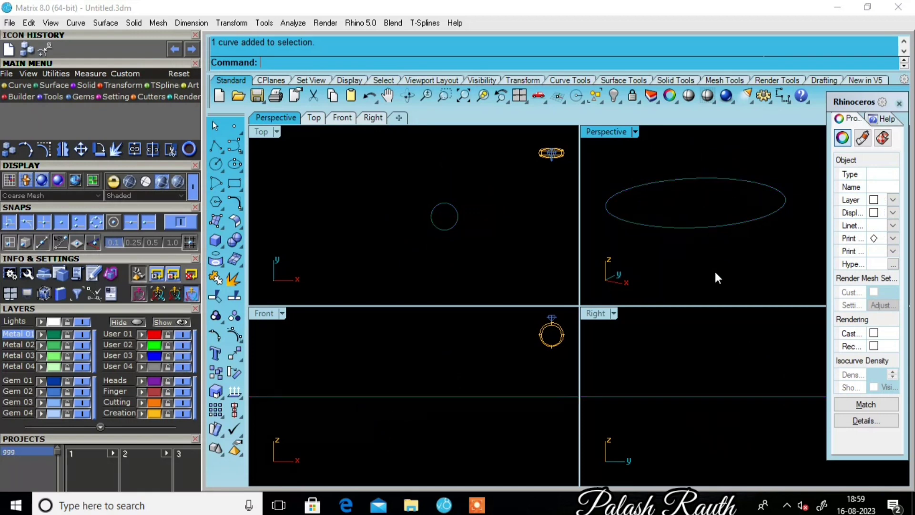
{"action": "left_click", "coordinate": [701, 225]}
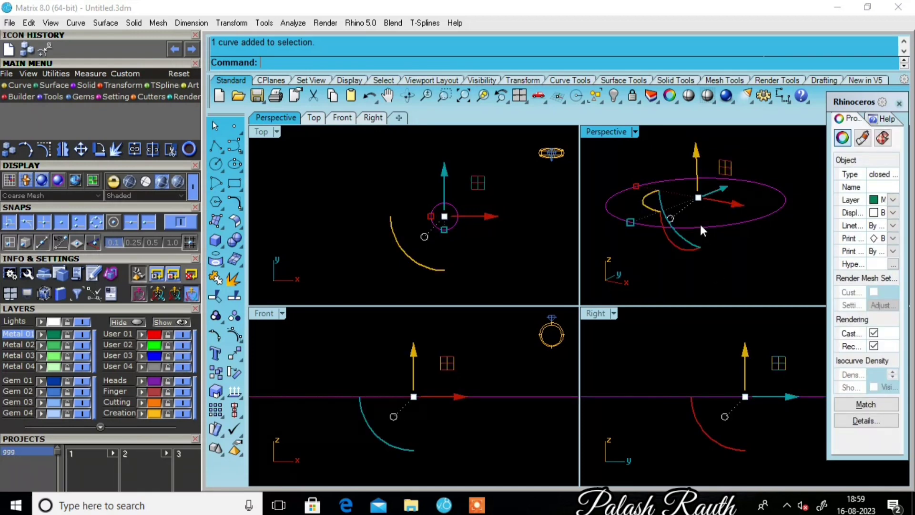
{"action": "key", "text": "ctrl+c"}
{"action": "key", "text": "ctrl+v"}
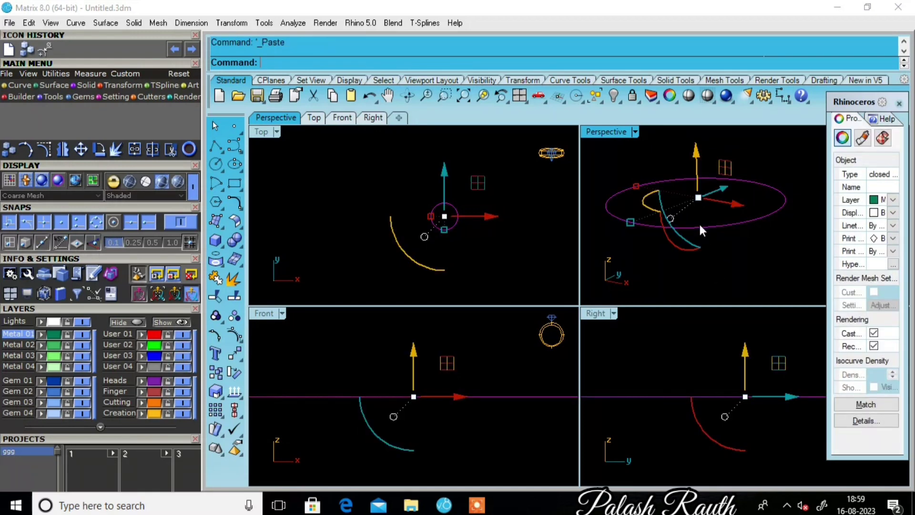
Move the pasted circle 15 units up along Z with the gumball
{"action": "mouse_move", "coordinate": [699, 223]}
{"action": "right_mouse_down"}
{"action": "mouse_move", "coordinate": [698, 235]}
{"action": "mouse_move", "coordinate": [677, 193]}
{"action": "mouse_move", "coordinate": [708, 207]}
{"action": "right_mouse_up"}
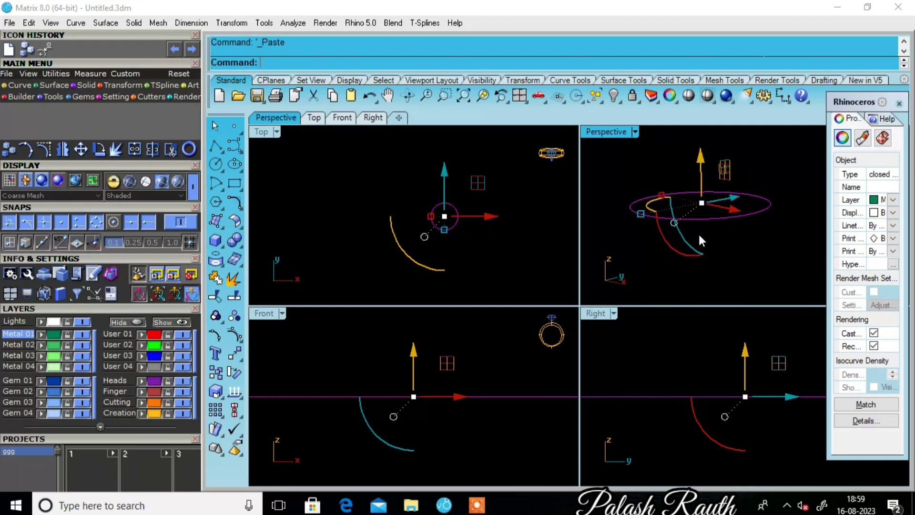
{"action": "left_click", "coordinate": [692, 188]}
{"action": "type", "text": "15"}
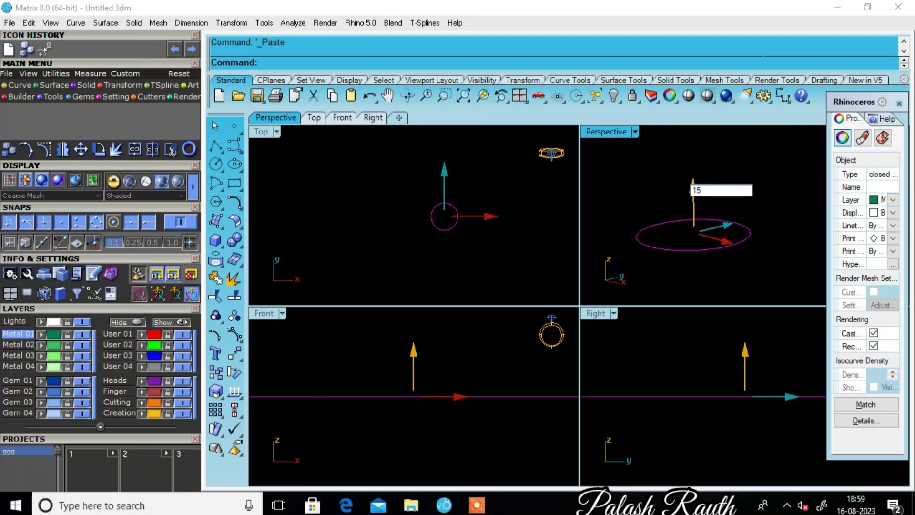
{"action": "key", "text": "Return"}
{"action": "left_click", "coordinate": [511, 244]}
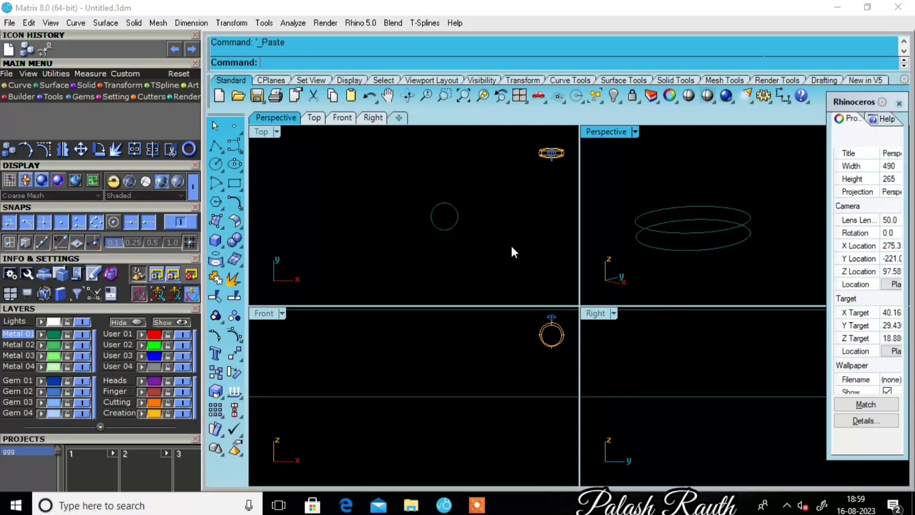
{"action": "mouse_move", "coordinate": [706, 247]}
{"action": "right_mouse_down"}
{"action": "mouse_move", "coordinate": [718, 253]}
{"action": "mouse_move", "coordinate": [683, 228]}
{"action": "right_mouse_up"}
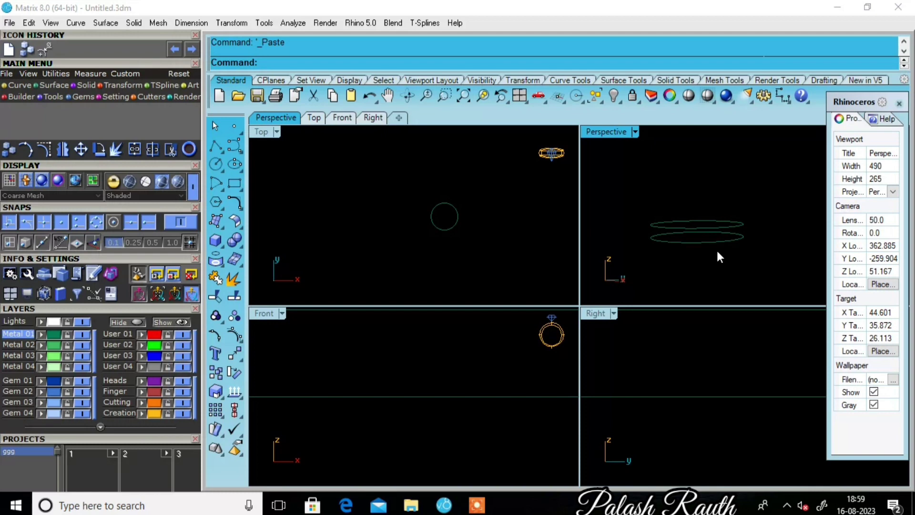
{"action": "left_click", "coordinate": [716, 225]}
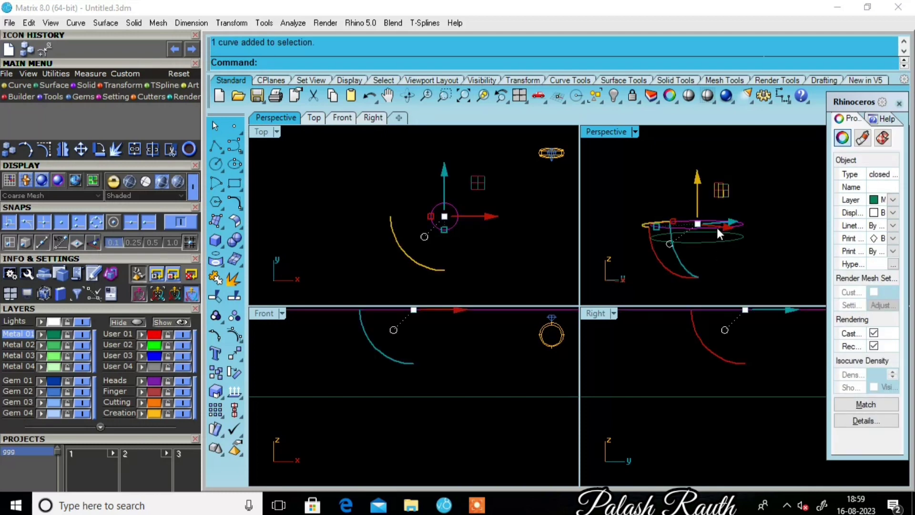
Offset the lower 110 circle outward by 27 units into a larger concentric circle
{"action": "left_click", "coordinate": [721, 249]}
{"action": "left_click", "coordinate": [719, 241]}
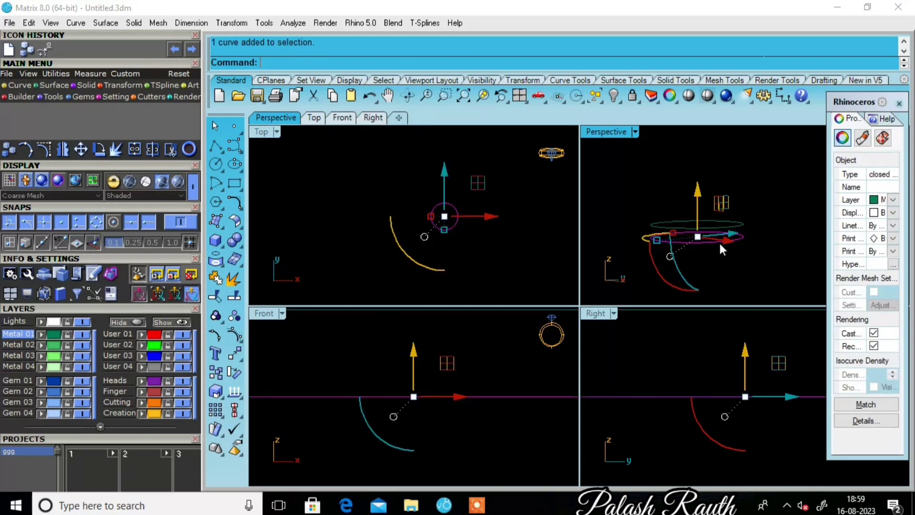
{"action": "left_click", "coordinate": [238, 208]}
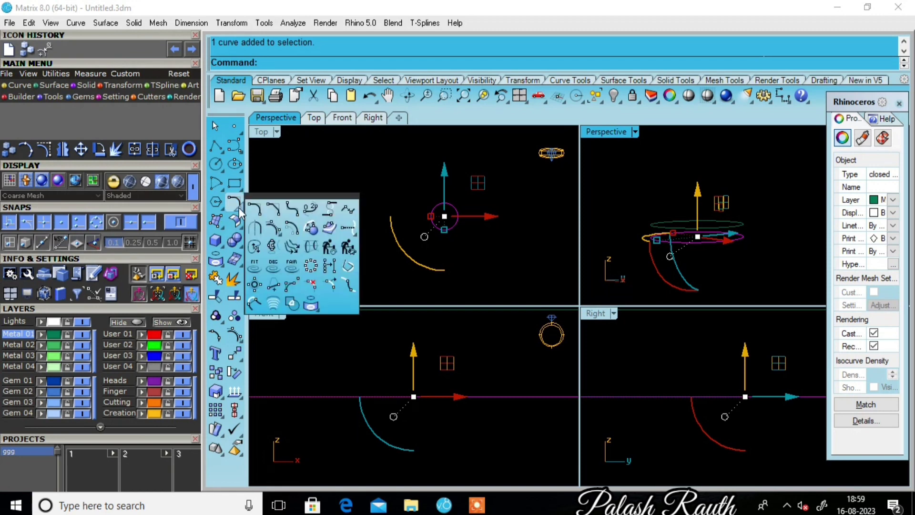
{"action": "left_click", "coordinate": [292, 229]}
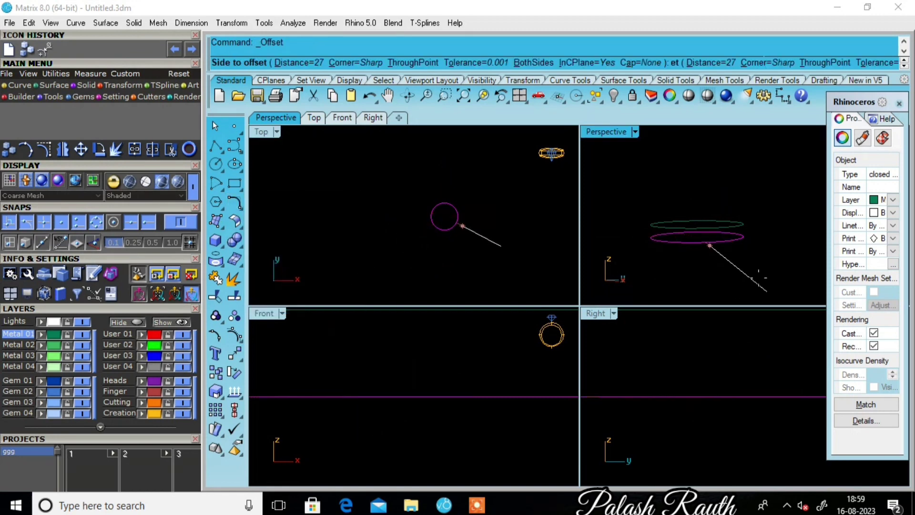
{"action": "mouse_move", "coordinate": [700, 172]}
{"action": "right_mouse_down"}
{"action": "mouse_move", "coordinate": [711, 139]}
{"action": "mouse_move", "coordinate": [694, 188]}
{"action": "right_mouse_up"}
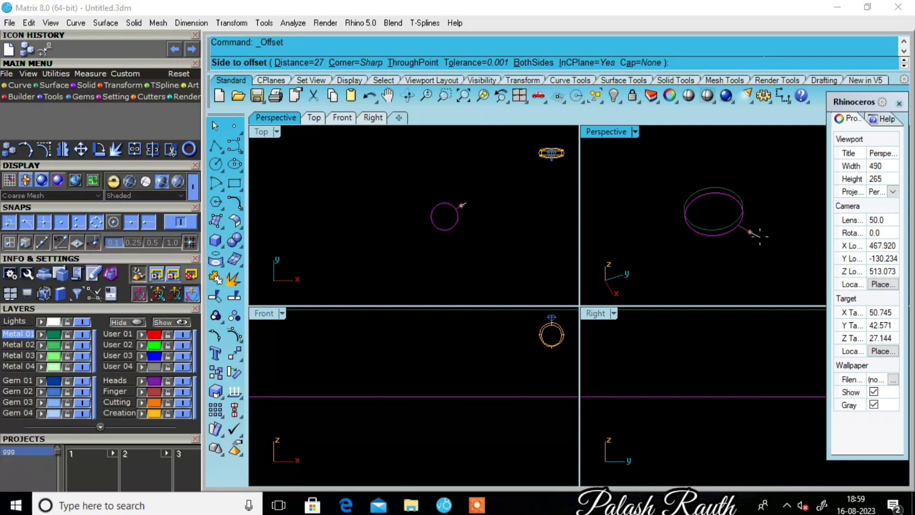
{"action": "type", "text": "27"}
{"action": "key", "text": "Return"}
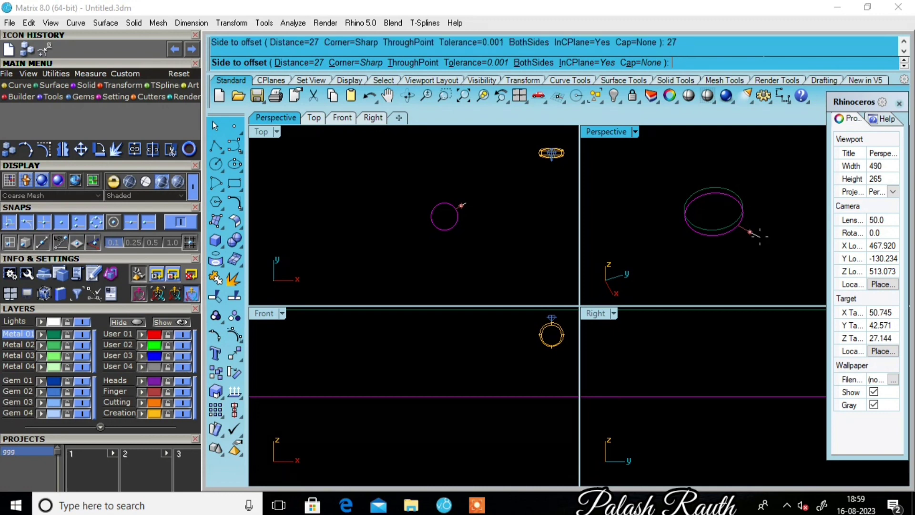
{"action": "left_click", "coordinate": [759, 235]}
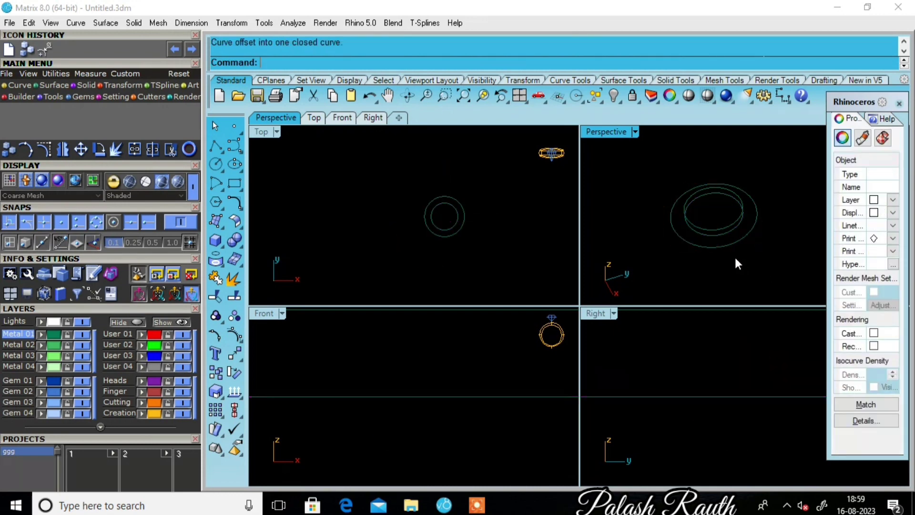
{"action": "mouse_move", "coordinate": [727, 256]}
{"action": "right_mouse_down"}
{"action": "mouse_move", "coordinate": [769, 205]}
{"action": "mouse_move", "coordinate": [759, 230]}
{"action": "right_mouse_up"}
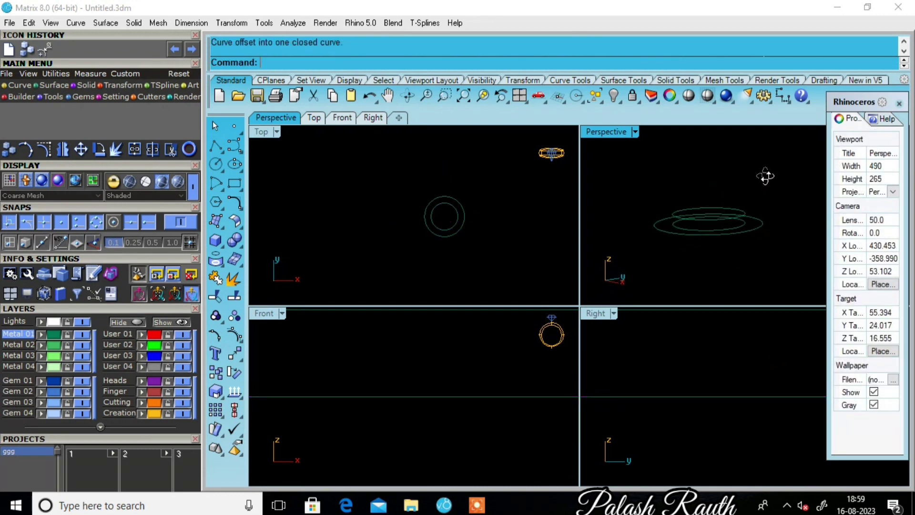
{"action": "left_click", "coordinate": [758, 224]}
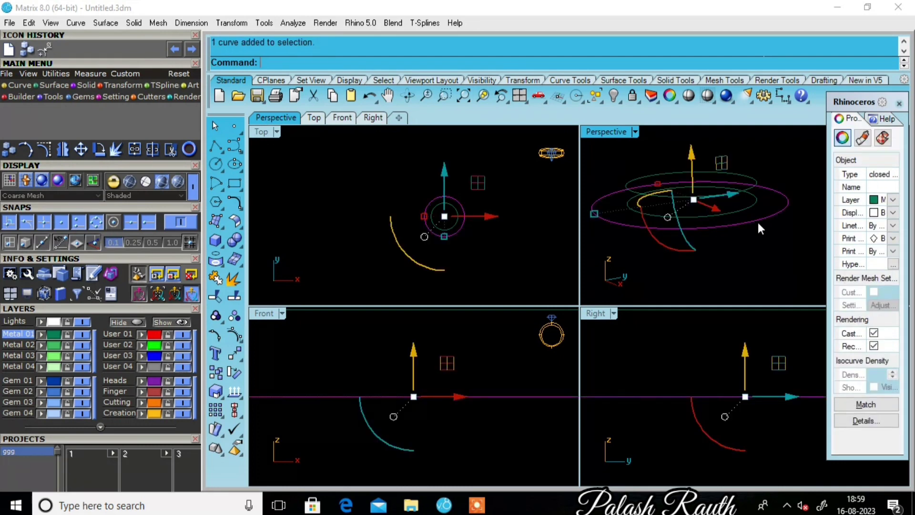
Move the outer offset circle down 15 units, below the two 110 circles
{"action": "left_click", "coordinate": [691, 156]}
{"action": "type", "text": "-15"}
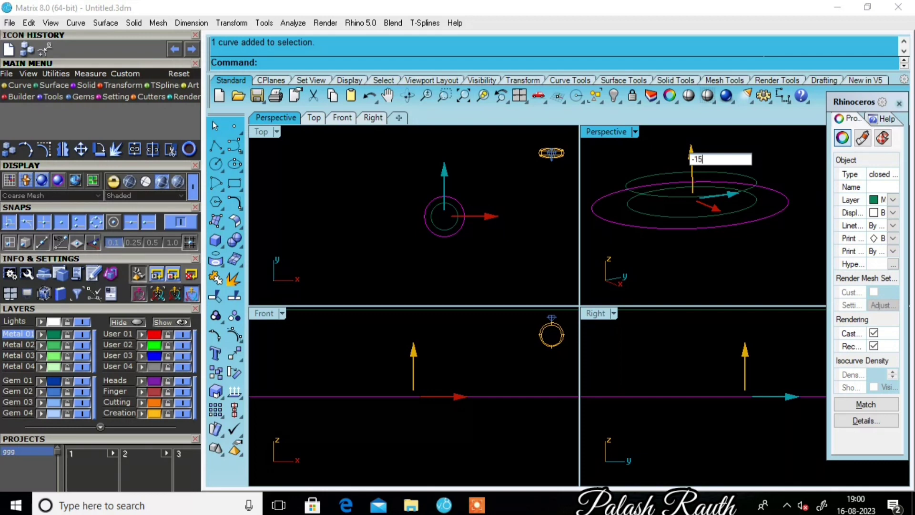
{"action": "key", "text": "Return"}
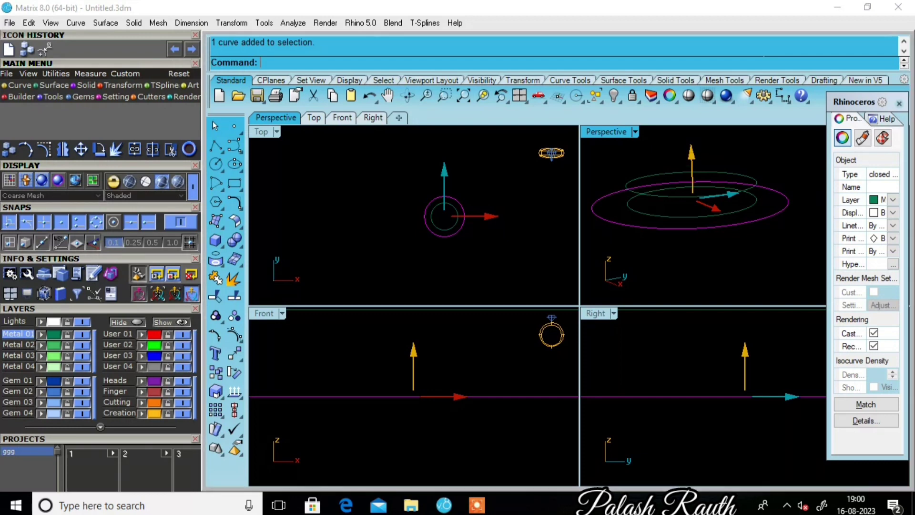
{"action": "key", "text": "Escape"}
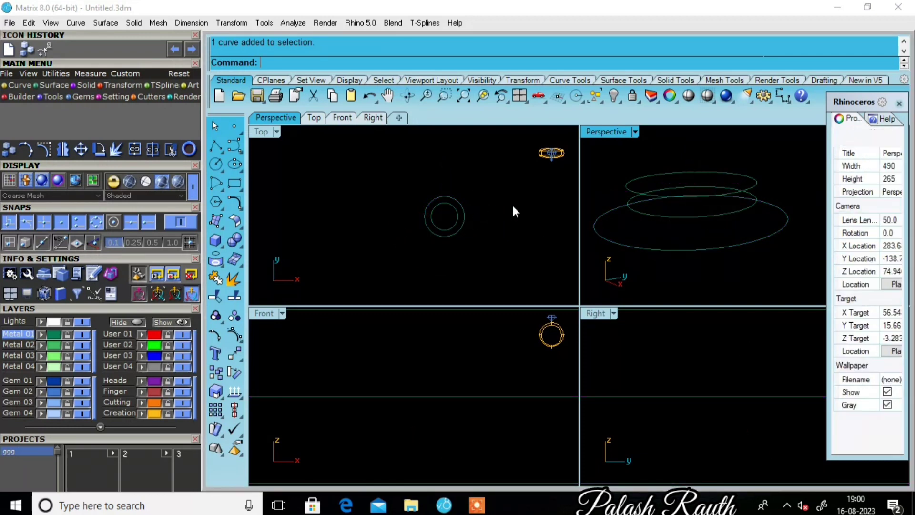
{"action": "left_click", "coordinate": [679, 225]}
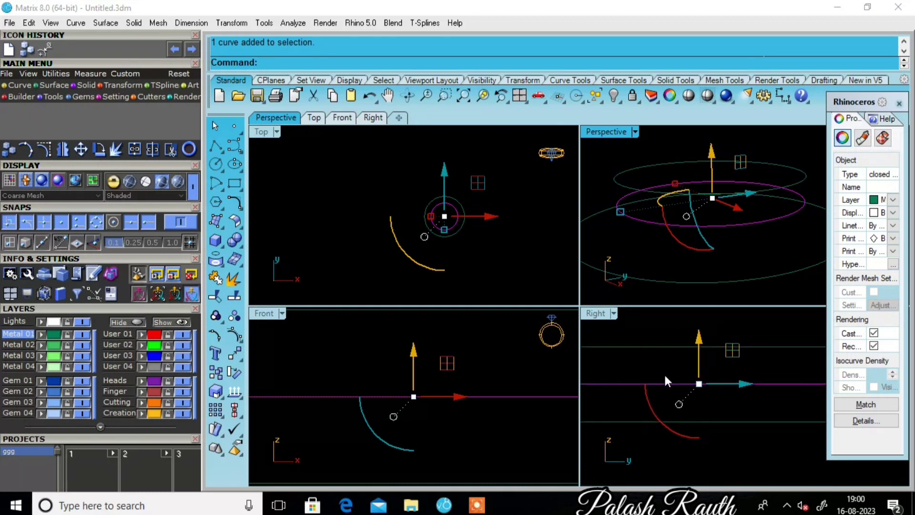
{"action": "right_click_drag", "start_coordinate": [665, 373], "coordinate": [671, 347]}
{"action": "left_click", "coordinate": [753, 258]}
{"action": "right_click_drag", "start_coordinate": [734, 252], "coordinate": [715, 209]}
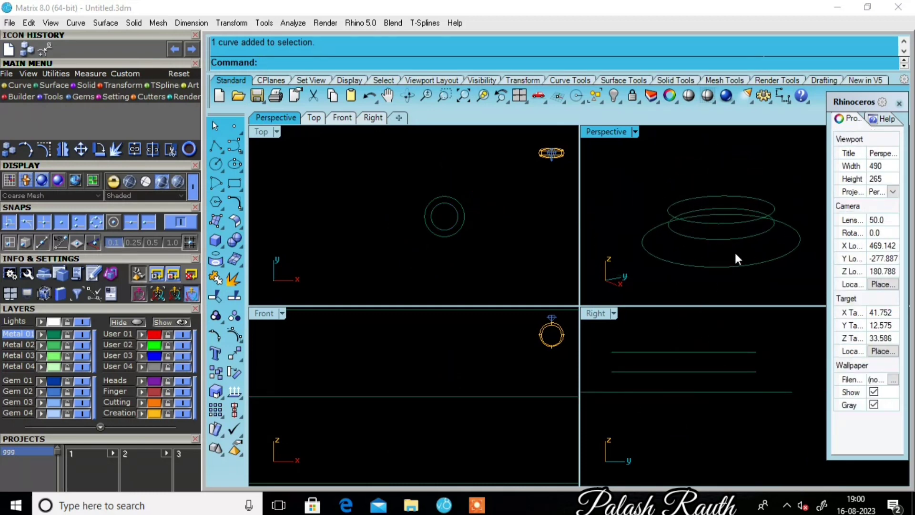
{"action": "scroll", "coordinate": [712, 214], "scroll_direction": "up", "scroll_amount": 2}
{"action": "left_click", "coordinate": [712, 215]}
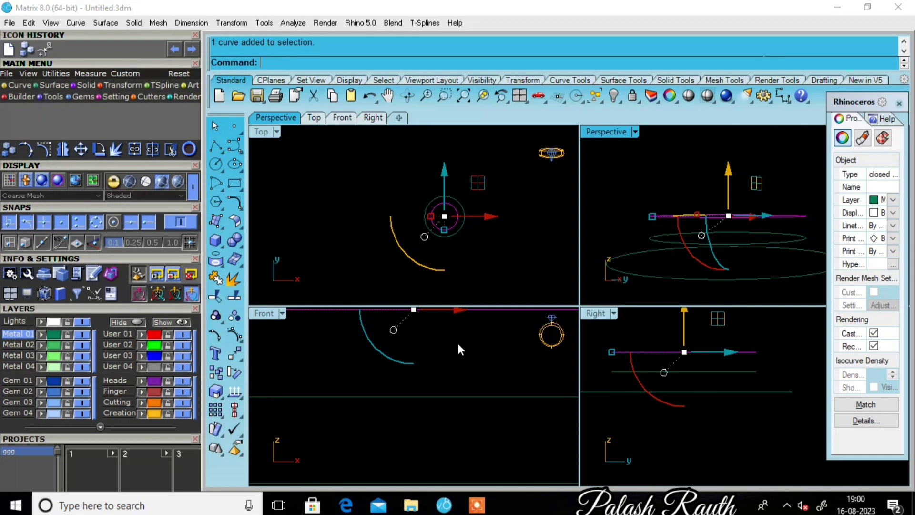
Draw vertical and horizontal two-sided lines centred on the circles' centre
{"action": "left_click", "coordinate": [431, 222]}
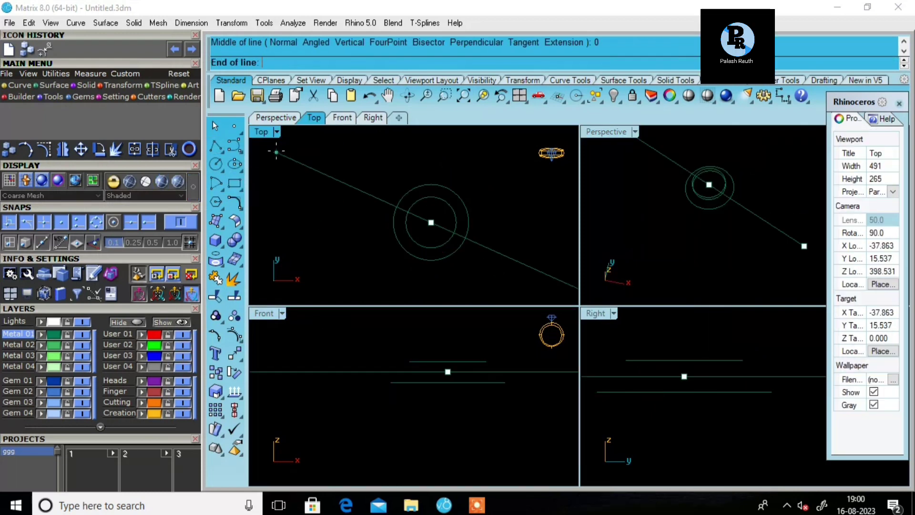
{"action": "left_click", "coordinate": [423, 129]}
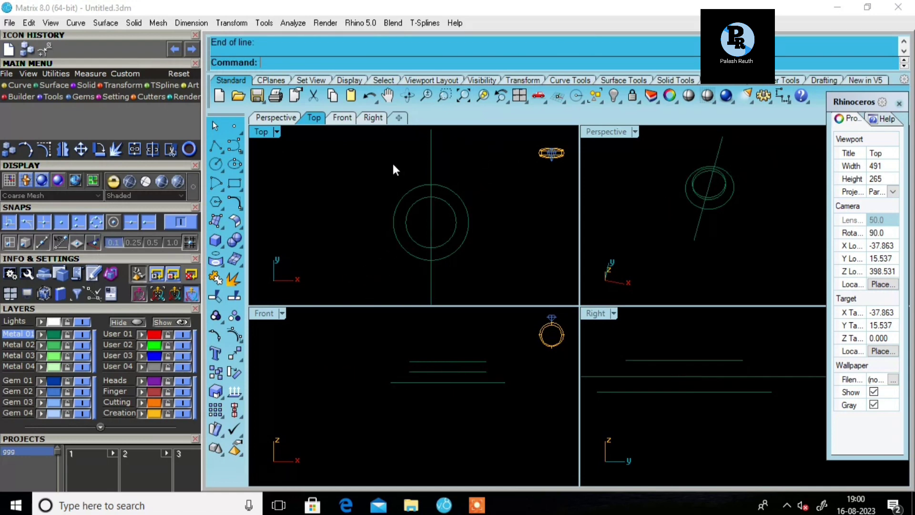
{"action": "right_click", "coordinate": [393, 164]}
{"action": "left_click", "coordinate": [431, 222]}
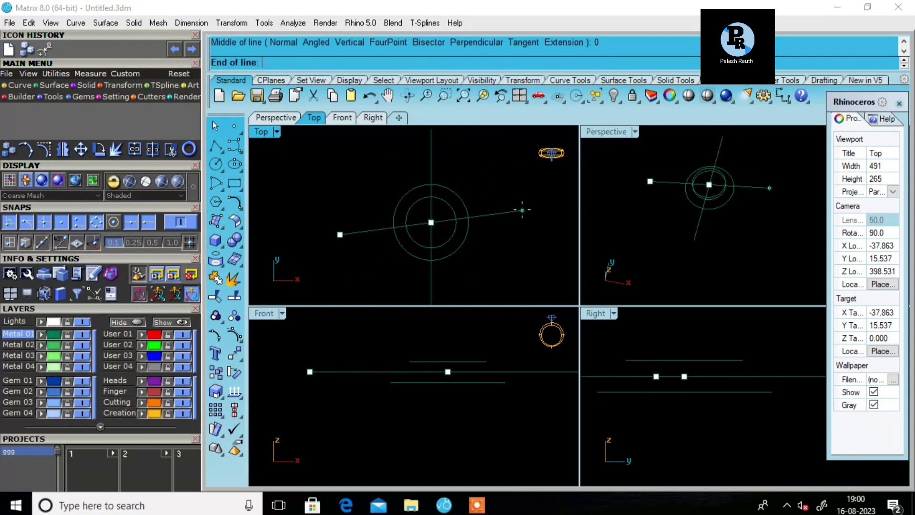
{"action": "left_click", "coordinate": [522, 224]}
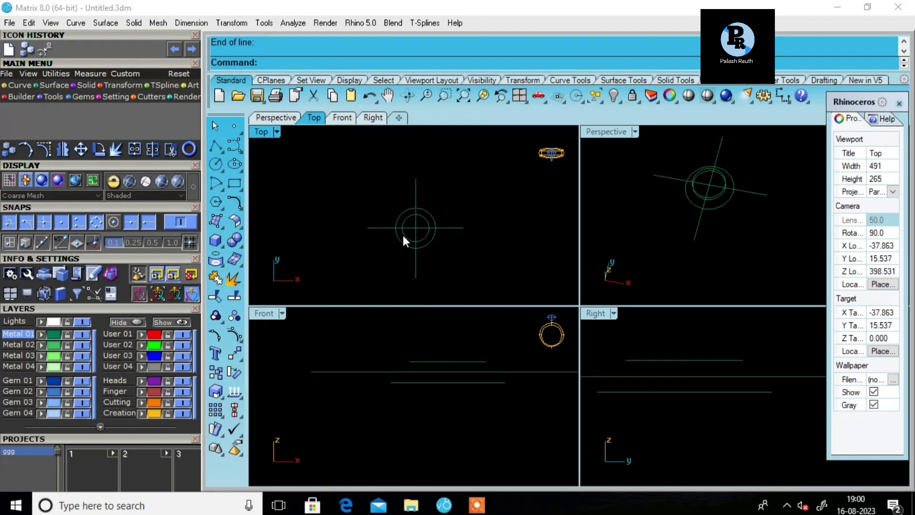
{"action": "scroll", "coordinate": [404, 233], "scroll_direction": "up", "scroll_amount": 2}
{"action": "left_click", "coordinate": [452, 254]}
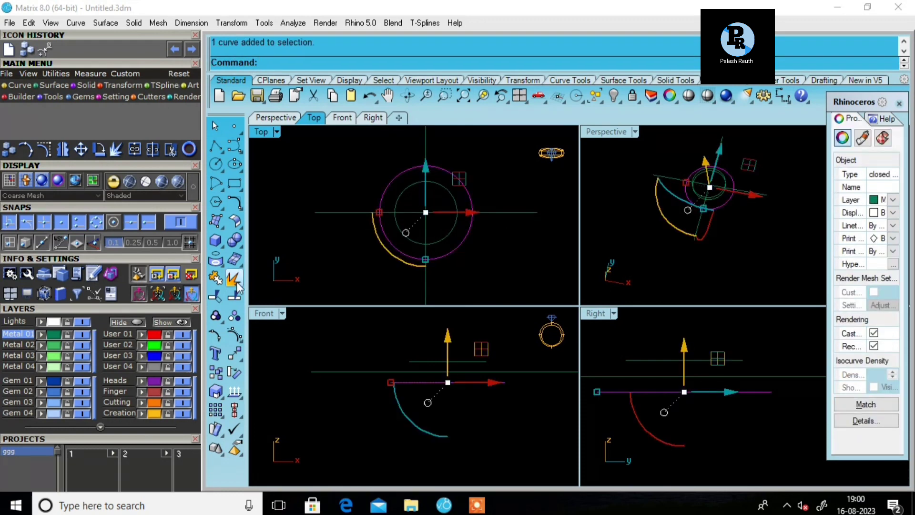
Scale the outer circle down in 2-D about its bottom quadrant point
{"action": "left_click", "coordinate": [222, 399]}
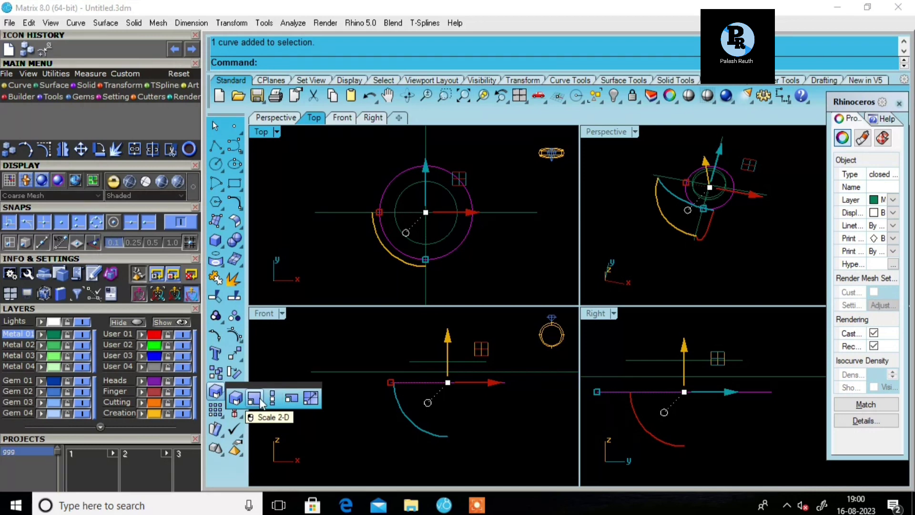
{"action": "left_click", "coordinate": [254, 398]}
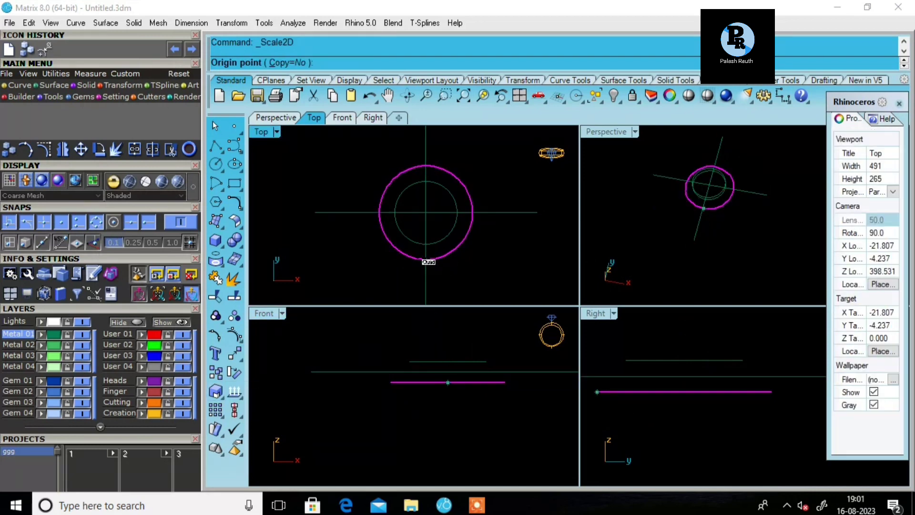
{"action": "left_click", "coordinate": [427, 260]}
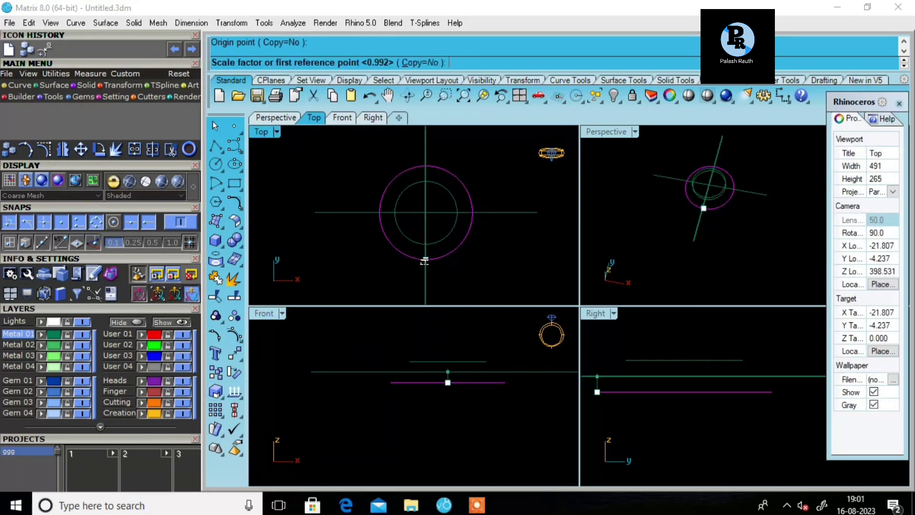
{"action": "left_click", "coordinate": [477, 260]}
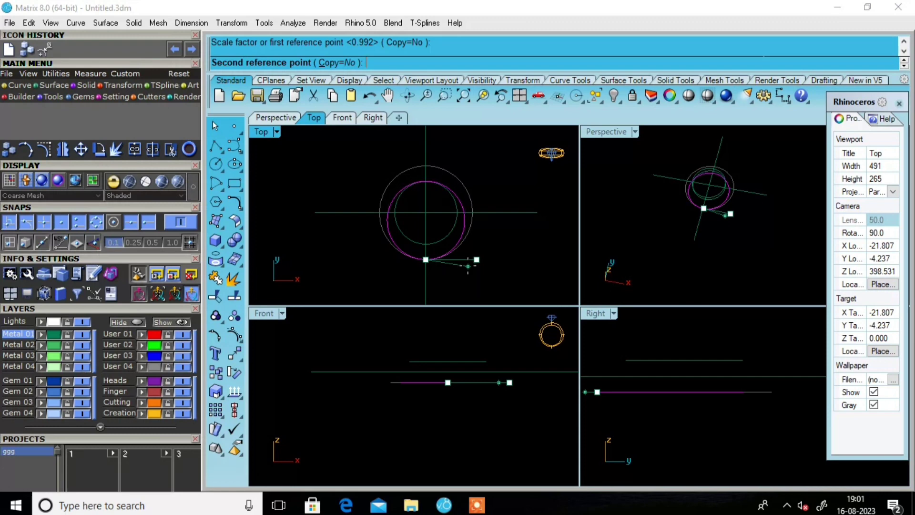
{"action": "left_click", "coordinate": [467, 266]}
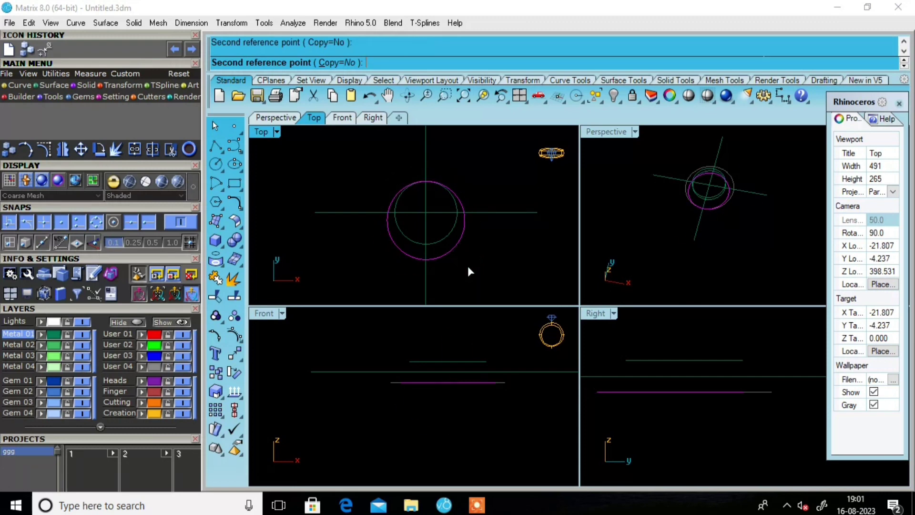
{"action": "key", "text": "Escape"}
{"action": "scroll", "coordinate": [455, 198], "scroll_direction": "down", "scroll_amount": 4}
{"action": "scroll", "coordinate": [456, 198], "scroll_direction": "up", "scroll_amount": 3}
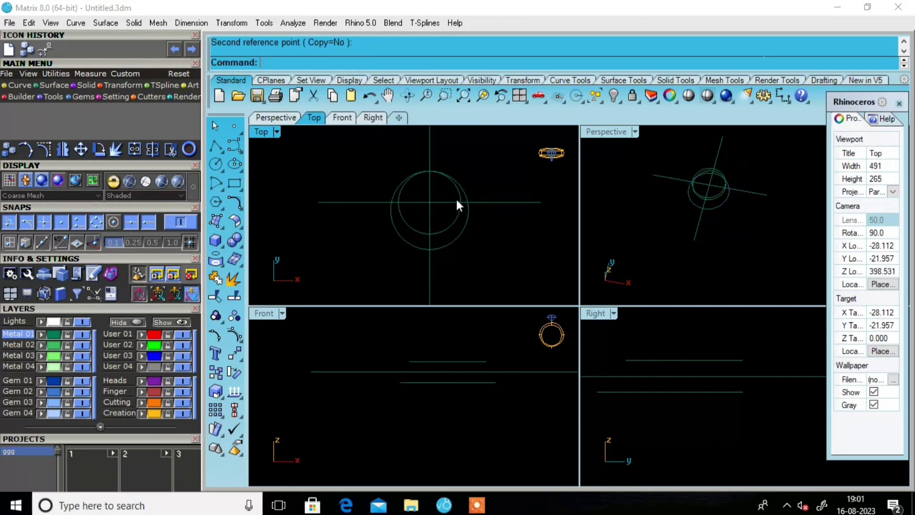
Paste a copy of the horizontal guide line and move it 11 units, replacing a 10-unit move
{"action": "key", "text": "ctrl+v"}
{"action": "key", "text": "Return"}
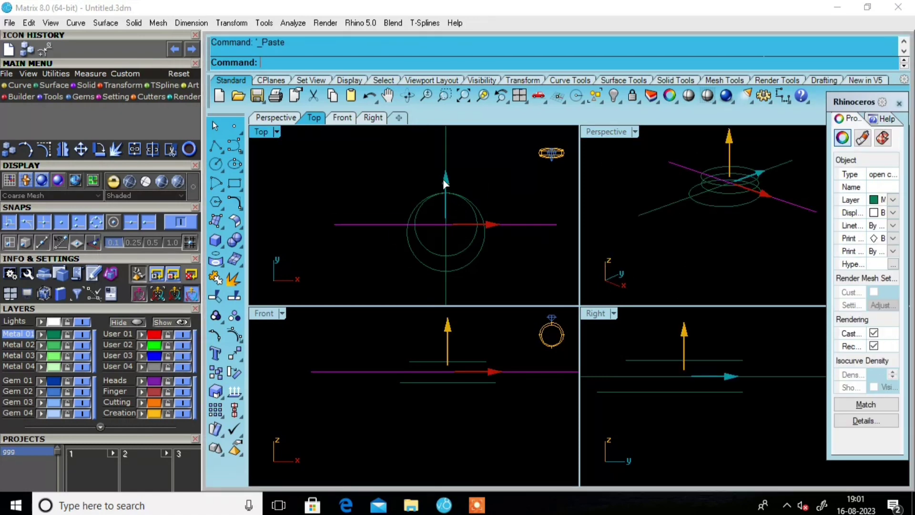
{"action": "key", "text": "ctrl+z"}
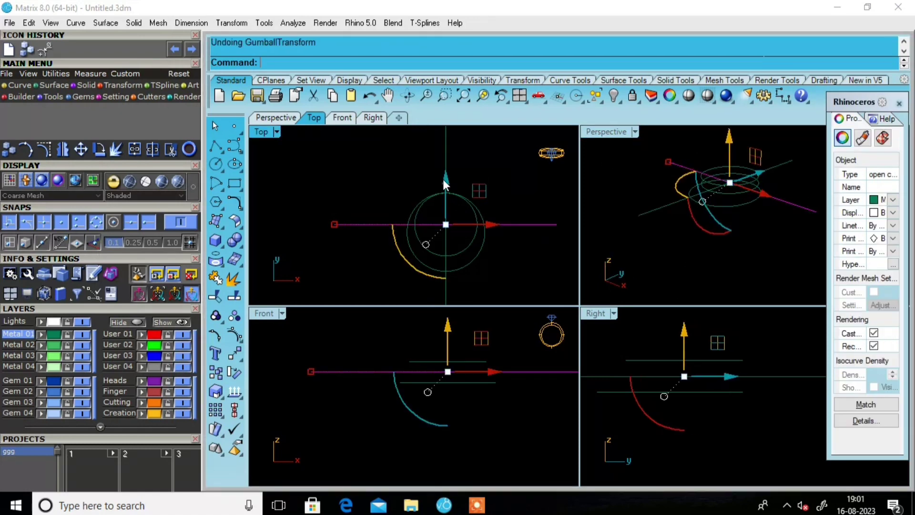
{"action": "key", "text": "ctrl+z"}
{"action": "left_click", "coordinate": [443, 182]}
{"action": "type", "text": "11"}
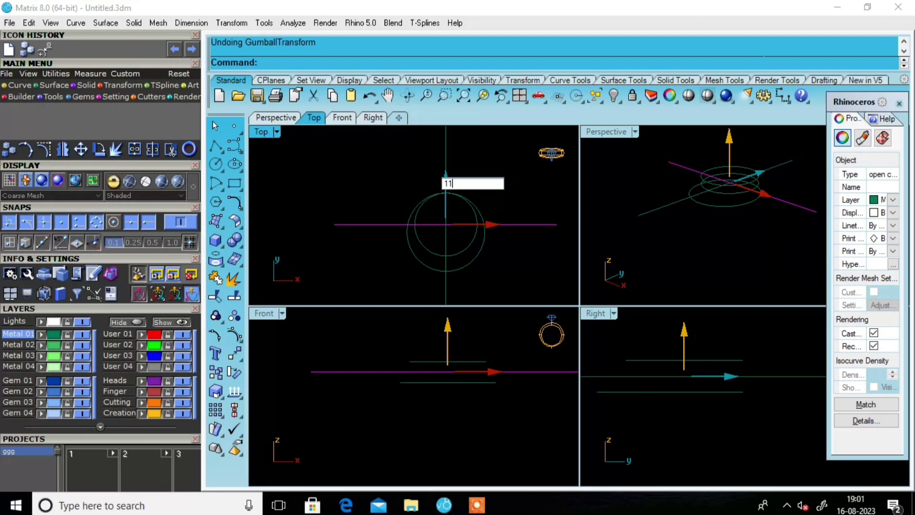
{"action": "key", "text": "Return"}
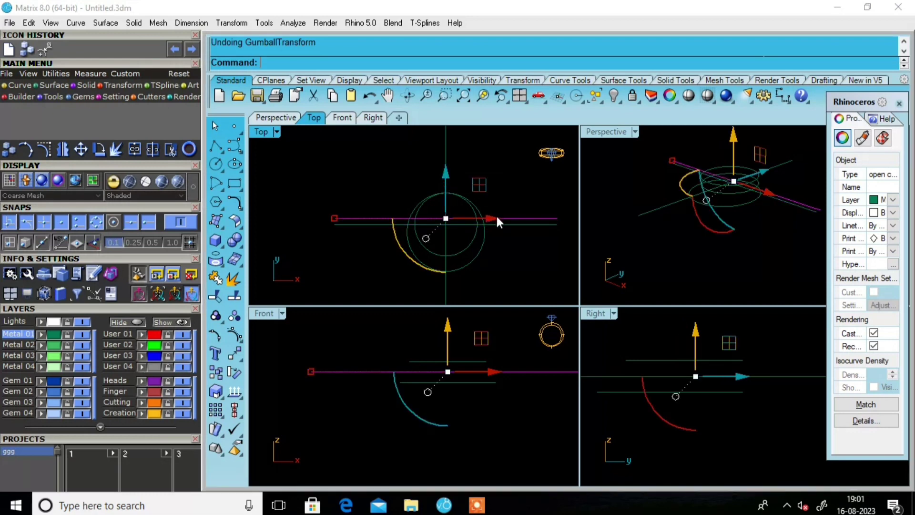
{"action": "key", "text": "ctrl+z"}
{"action": "scroll", "coordinate": [494, 224], "scroll_direction": "up", "scroll_amount": 4}
{"action": "scroll", "coordinate": [462, 211], "scroll_direction": "down", "scroll_amount": 2}
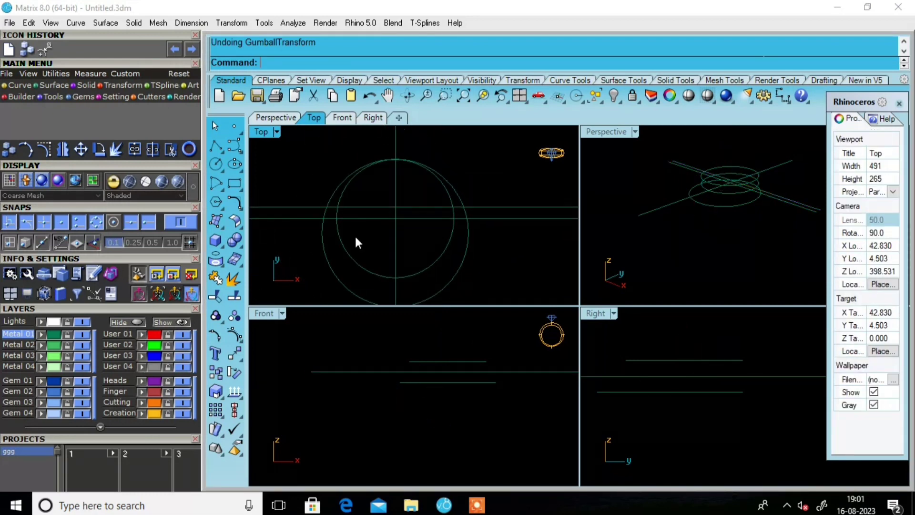
Draw a line from the origin to a point near the outer circle
{"action": "left_click", "coordinate": [223, 151]}
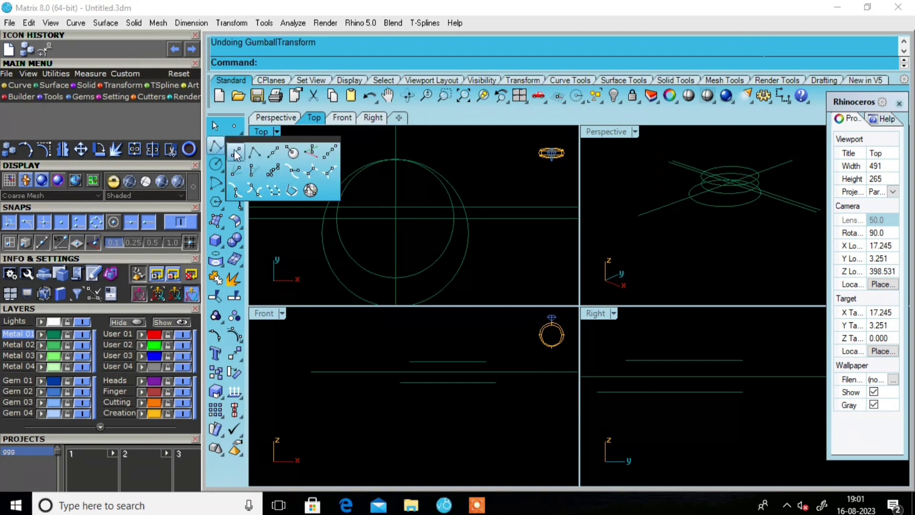
{"action": "left_click", "coordinate": [235, 154]}
{"action": "type", "text": "0"}
{"action": "key", "text": "Return"}
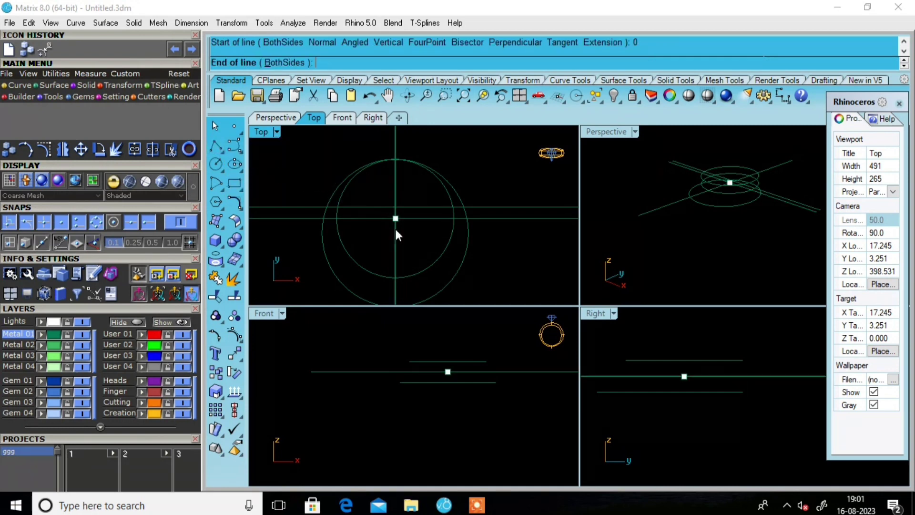
{"action": "scroll", "coordinate": [558, 200], "scroll_direction": "up", "scroll_amount": 2}
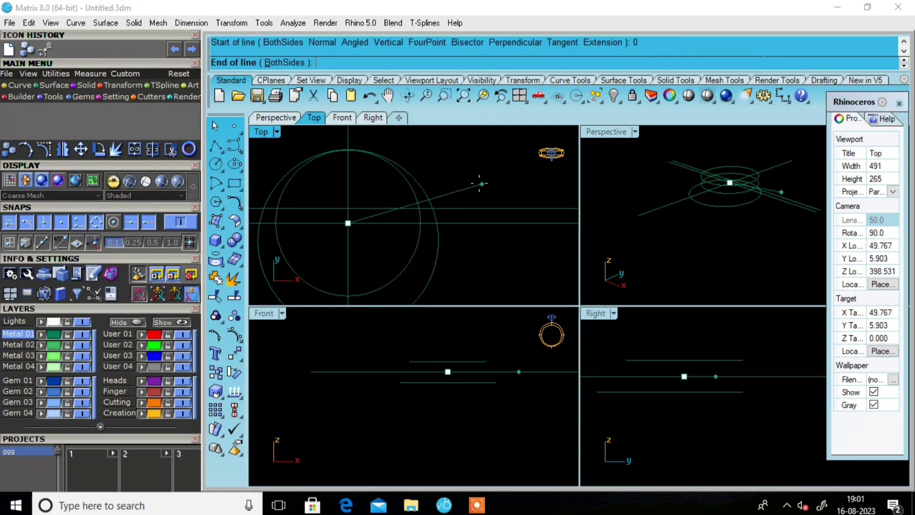
{"action": "scroll", "coordinate": [481, 183], "scroll_direction": "up", "scroll_amount": 2}
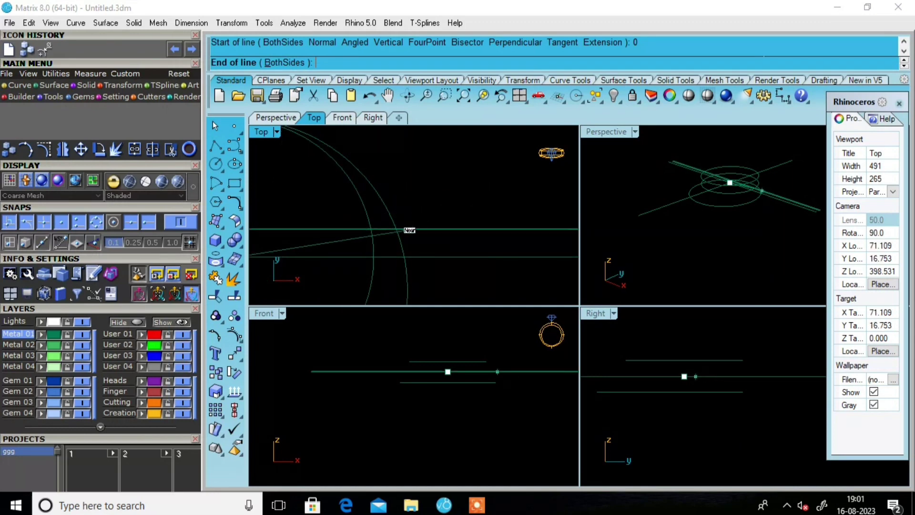
{"action": "left_click", "coordinate": [397, 229]}
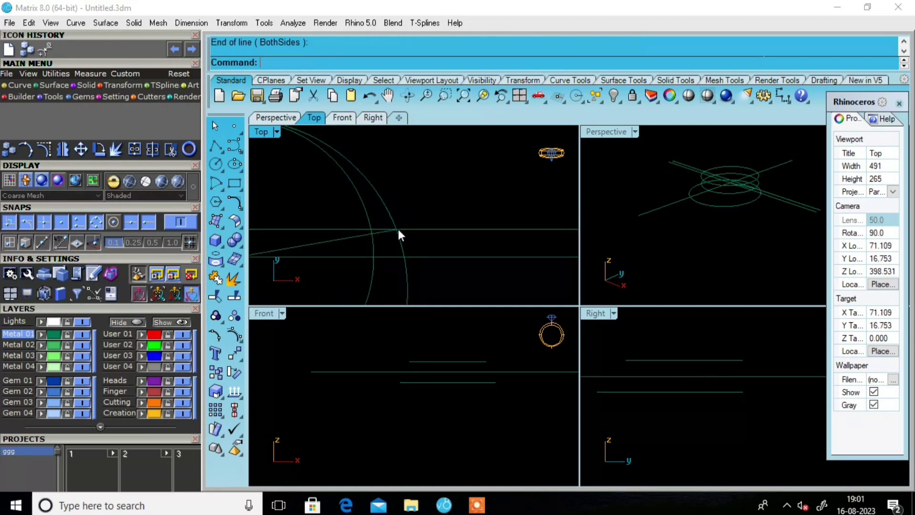
{"action": "scroll", "coordinate": [422, 213], "scroll_direction": "down", "scroll_amount": 2}
{"action": "scroll", "coordinate": [394, 217], "scroll_direction": "up", "scroll_amount": 2}
Mirror the angled line across the vertical axis through the origin
{"action": "left_click", "coordinate": [395, 219]}
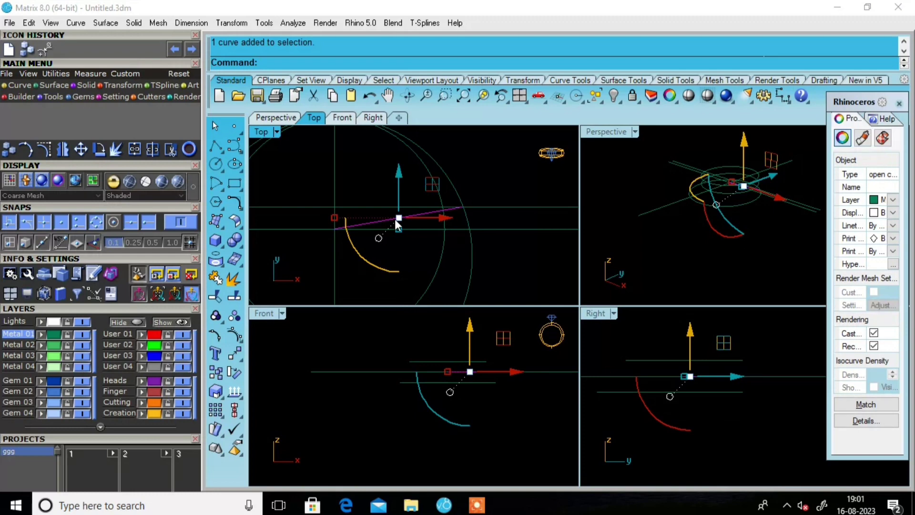
{"action": "type", "text": " M"}
{"action": "key", "text": "Return"}
{"action": "type", "text": "0"}
{"action": "key", "text": "Return"}
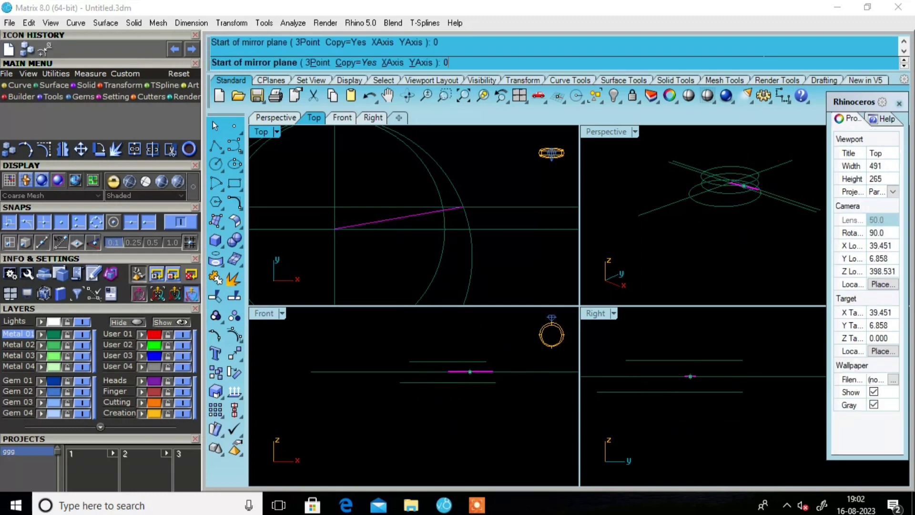
{"action": "scroll", "coordinate": [395, 219], "scroll_direction": "down", "scroll_amount": 5}
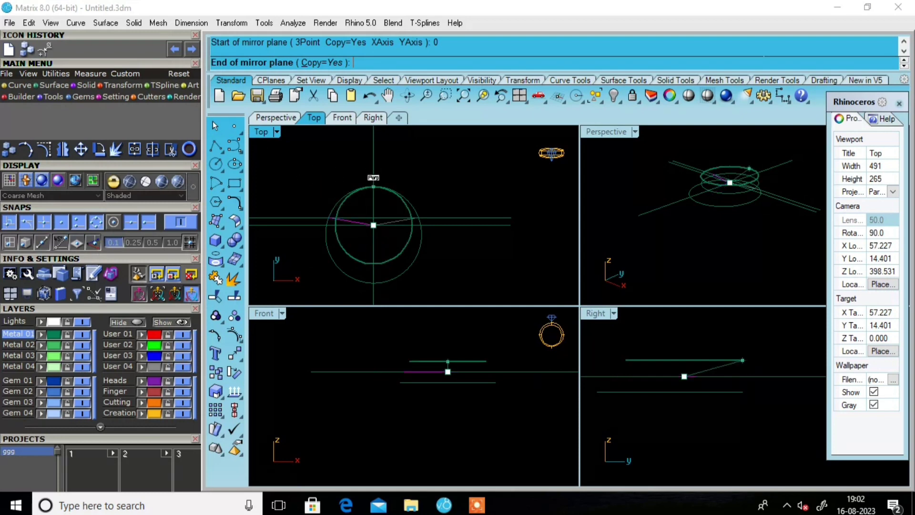
{"action": "left_click", "coordinate": [374, 167]}
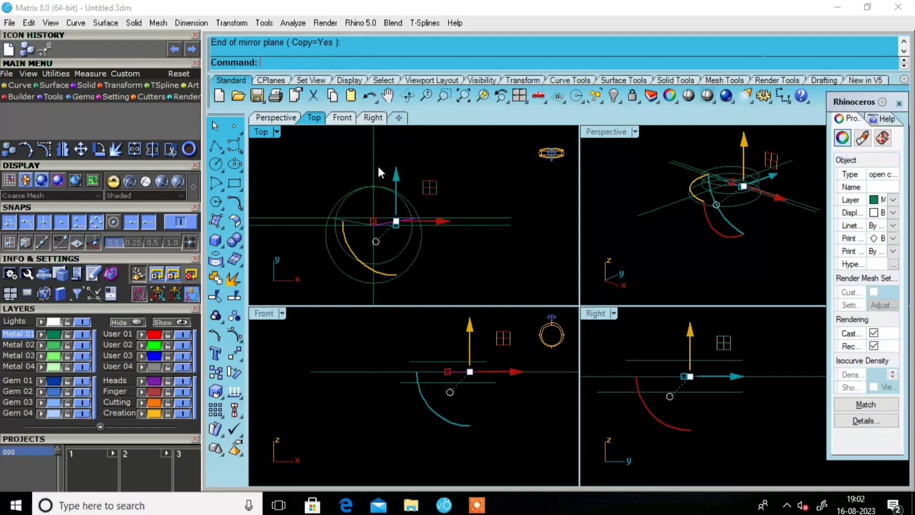
{"action": "left_click", "coordinate": [492, 189]}
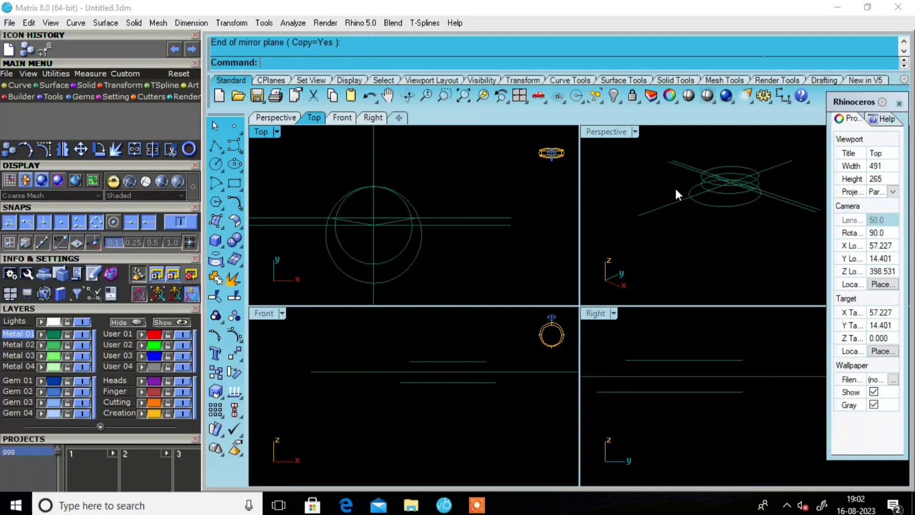
Inspect the mirrored rails in a maximized Perspective view, then restore the four-viewport layout
{"action": "double_click", "coordinate": [620, 132]}
{"action": "mouse_move", "coordinate": [642, 238]}
{"action": "right_mouse_down"}
{"action": "mouse_move", "coordinate": [535, 165]}
{"action": "mouse_move", "coordinate": [568, 239]}
{"action": "mouse_move", "coordinate": [560, 244]}
{"action": "mouse_move", "coordinate": [559, 207]}
{"action": "mouse_move", "coordinate": [551, 219]}
{"action": "mouse_move", "coordinate": [634, 245]}
{"action": "mouse_move", "coordinate": [628, 227]}
{"action": "mouse_move", "coordinate": [623, 235]}
{"action": "right_mouse_up"}
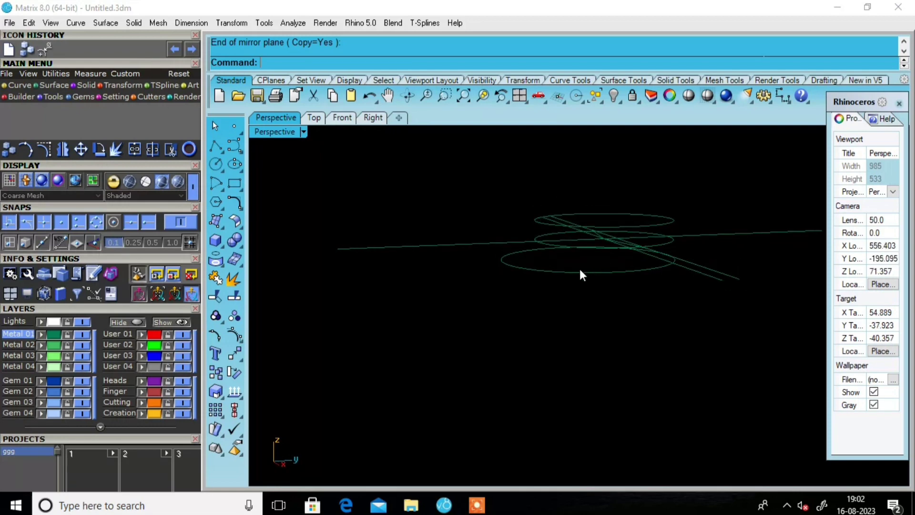
{"action": "left_click", "coordinate": [553, 273]}
{"action": "mouse_move", "coordinate": [553, 273]}
{"action": "right_mouse_down"}
{"action": "mouse_move", "coordinate": [587, 313]}
{"action": "mouse_move", "coordinate": [648, 263]}
{"action": "mouse_move", "coordinate": [627, 257]}
{"action": "mouse_move", "coordinate": [603, 274]}
{"action": "mouse_move", "coordinate": [572, 344]}
{"action": "right_mouse_up"}
{"action": "left_click", "coordinate": [572, 344]}
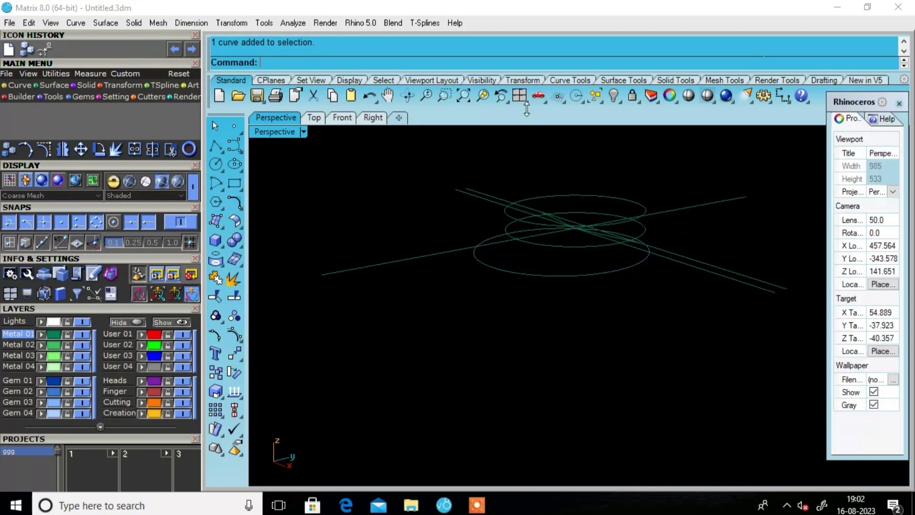
{"action": "left_click", "coordinate": [520, 96]}
{"action": "scroll", "coordinate": [625, 377], "scroll_direction": "up", "scroll_amount": 2}
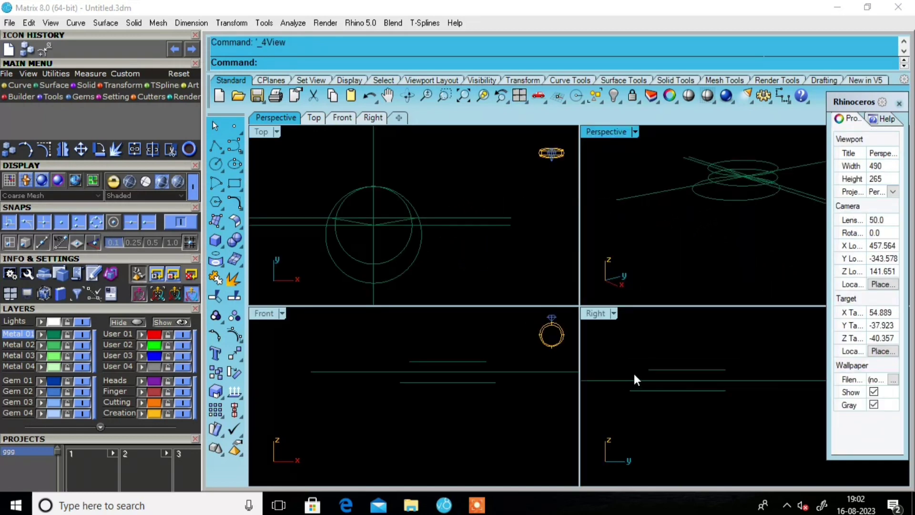
{"action": "scroll", "coordinate": [637, 376], "scroll_direction": "up", "scroll_amount": 2}
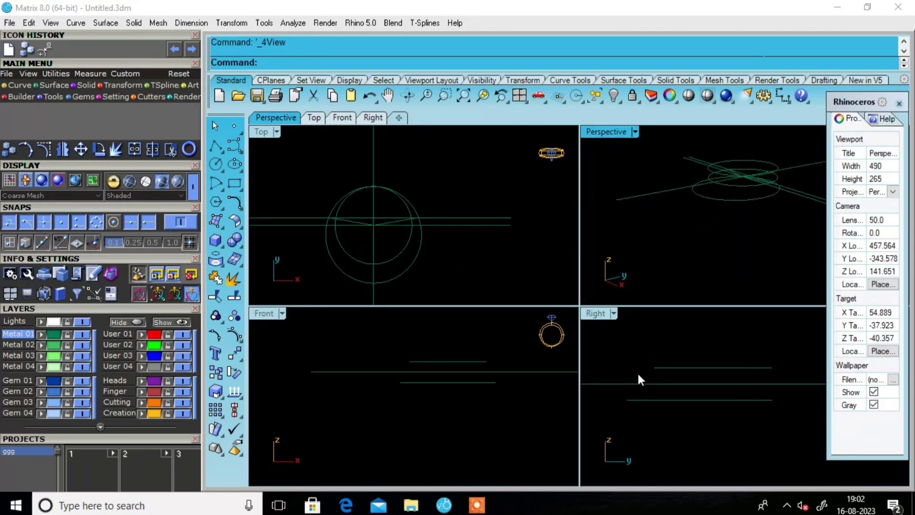
Draw a start-end-point arc from the lower to the upper guide line in the Right view
{"action": "left_click", "coordinate": [222, 189]}
{"action": "left_click", "coordinate": [260, 196]}
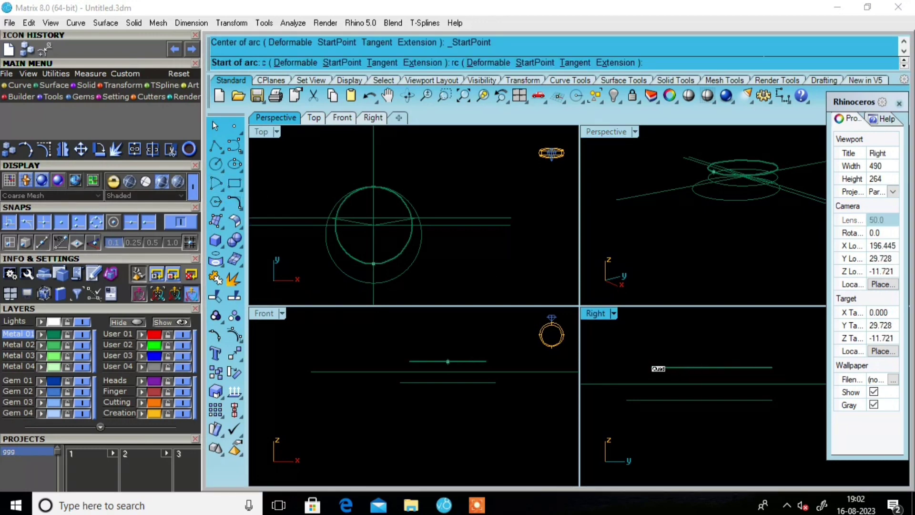
{"action": "left_click", "coordinate": [654, 368]}
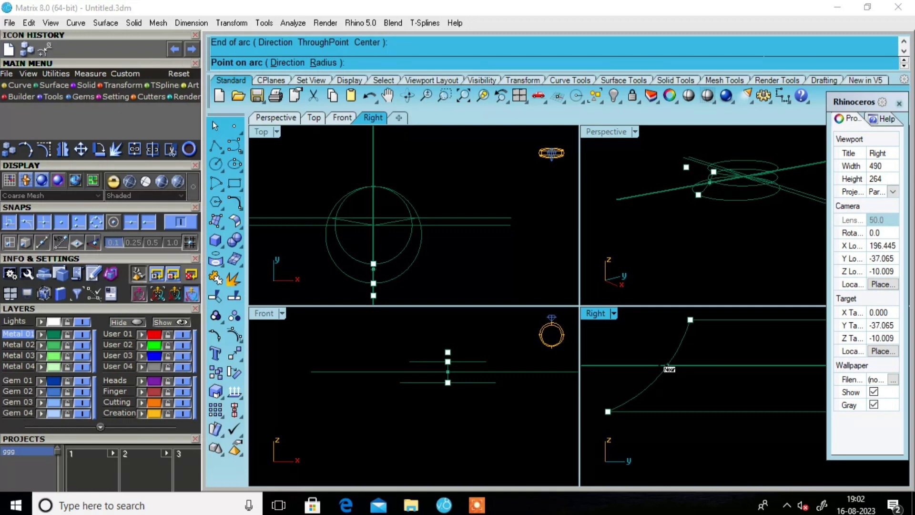
{"action": "left_click", "coordinate": [669, 369]}
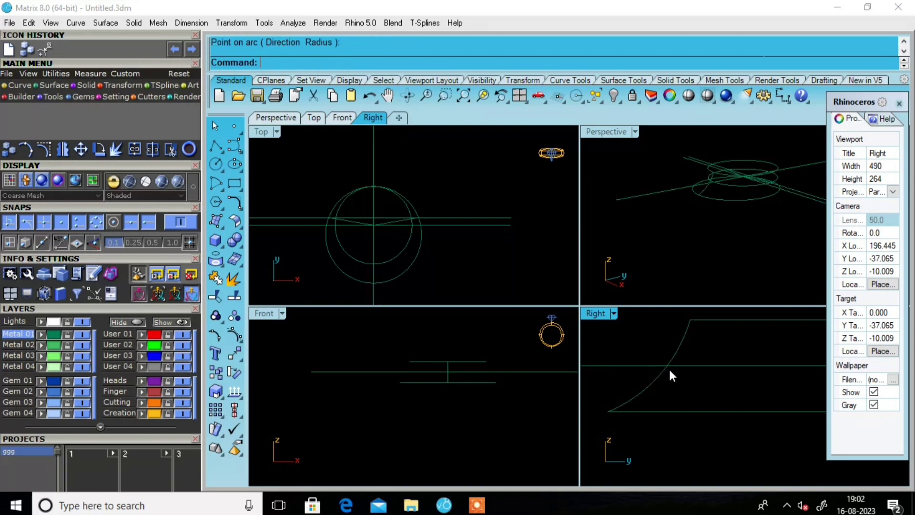
{"action": "scroll", "coordinate": [668, 367], "scroll_direction": "down", "scroll_amount": 2}
{"action": "scroll", "coordinate": [668, 377], "scroll_direction": "down", "scroll_amount": 1}
Measure the new arc's length as 41.729 mm and recenter the Right view on it
{"action": "left_click", "coordinate": [666, 375]}
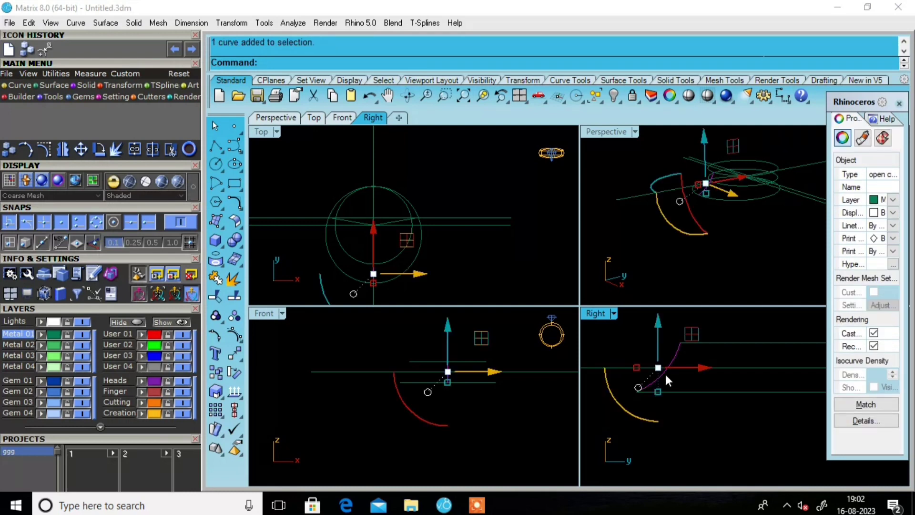
{"action": "type", "text": "Le"}
{"action": "key", "text": "Escape"}
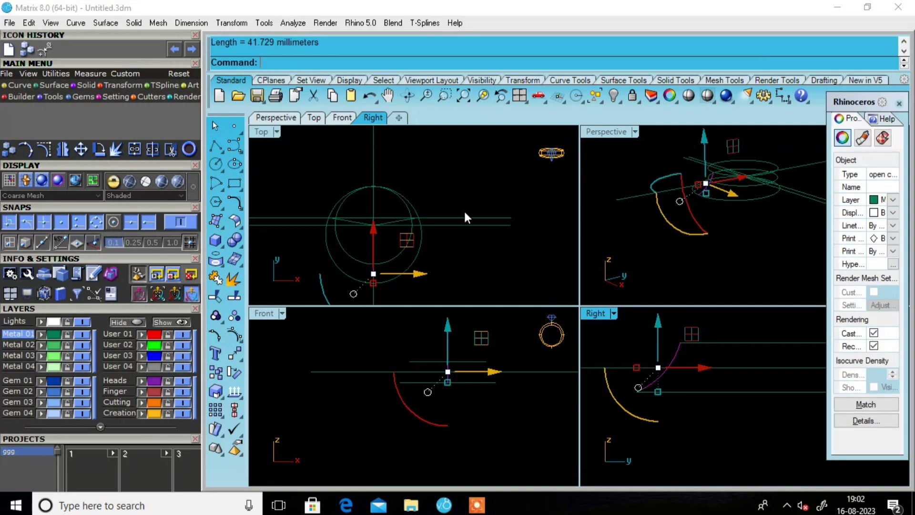
{"action": "left_click", "coordinate": [674, 374]}
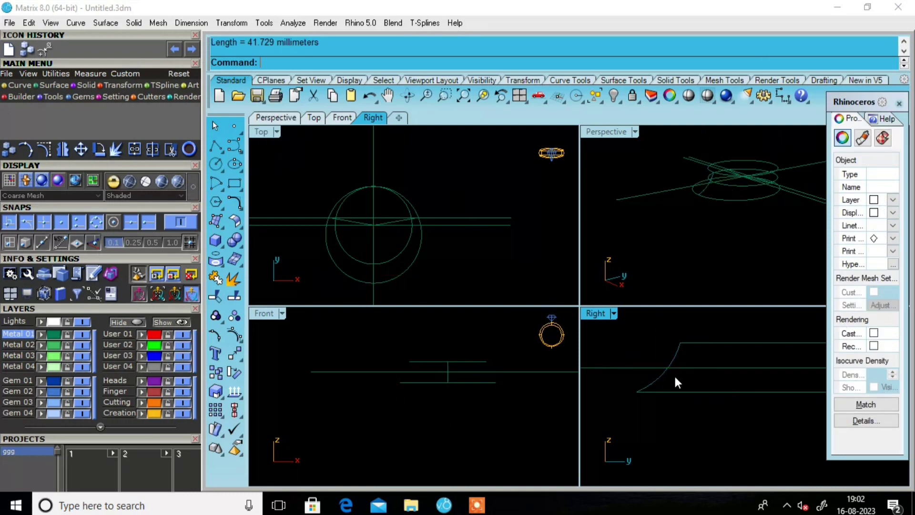
{"action": "scroll", "coordinate": [663, 369], "scroll_direction": "down", "scroll_amount": 4}
{"action": "mouse_move", "coordinate": [690, 365]}
{"action": "right_mouse_down"}
{"action": "mouse_move", "coordinate": [705, 388]}
{"action": "mouse_move", "coordinate": [723, 347]}
{"action": "right_mouse_up"}
{"action": "scroll", "coordinate": [679, 344], "scroll_direction": "up", "scroll_amount": 2}
Rebuild the arc with point count 4 and briefly preview its control points
{"action": "left_click", "coordinate": [670, 344]}
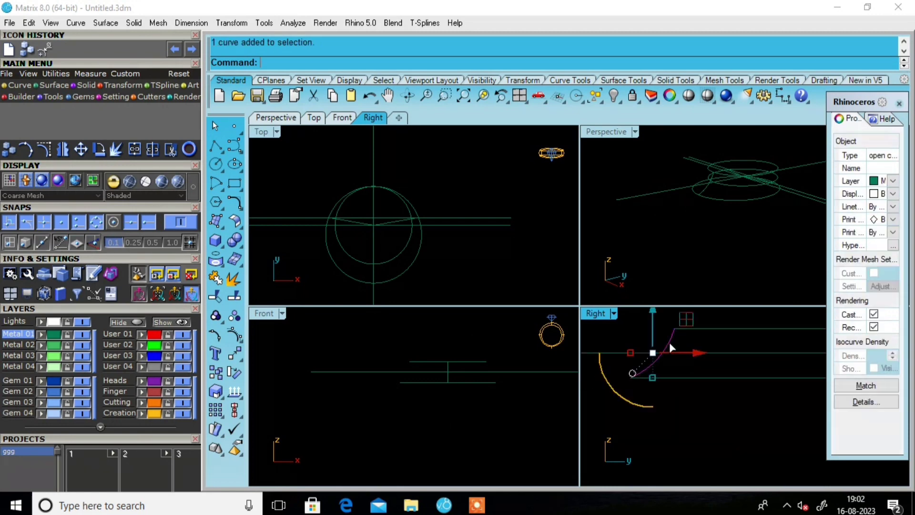
{"action": "type", "text": "Rebuild"}
{"action": "key", "text": "Return"}
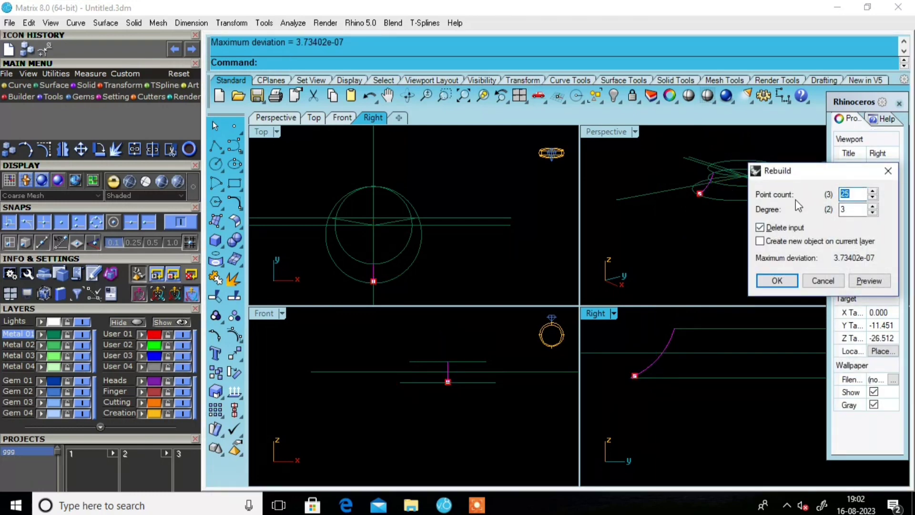
{"action": "type", "text": "4"}
{"action": "left_click", "coordinate": [790, 278]}
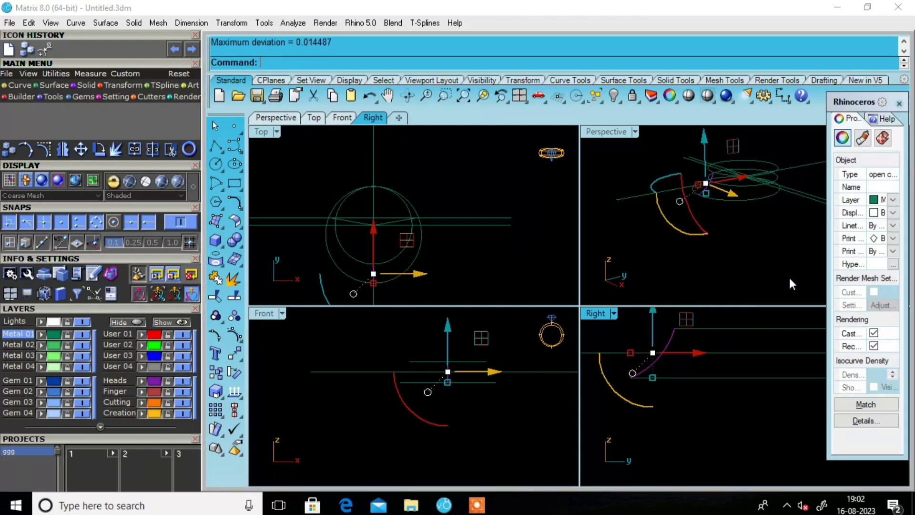
{"action": "left_click", "coordinate": [235, 315]}
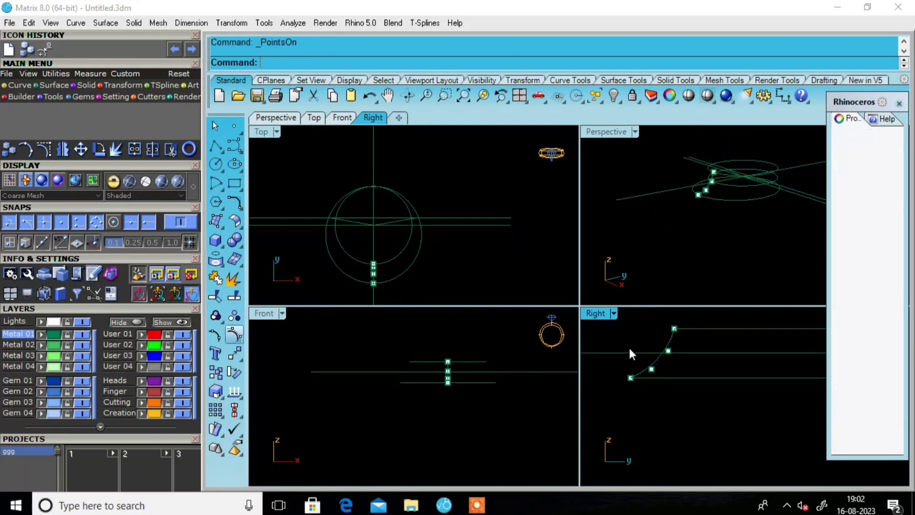
{"action": "key", "text": "Escape"}
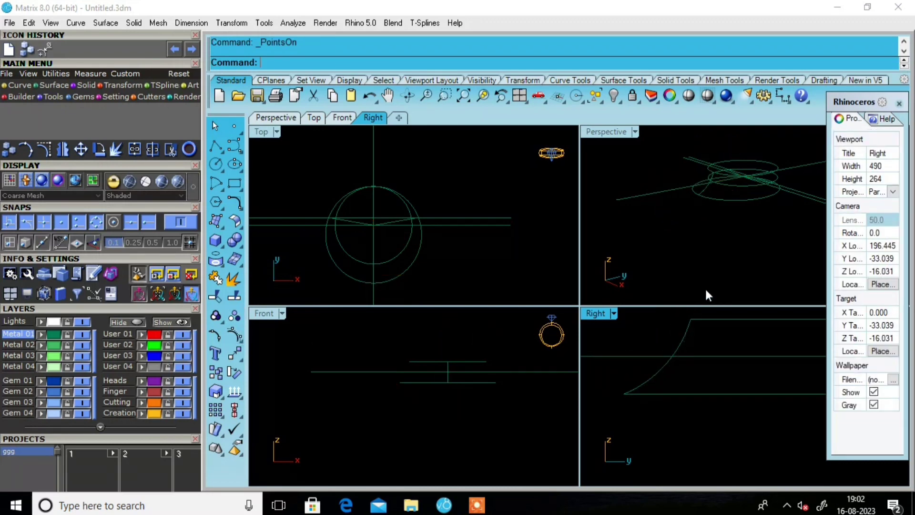
Rebuild the arc again with point count 3 and display its control points
{"action": "left_click", "coordinate": [682, 345]}
{"action": "type", "text": "rebuild"}
{"action": "key", "text": "Return"}
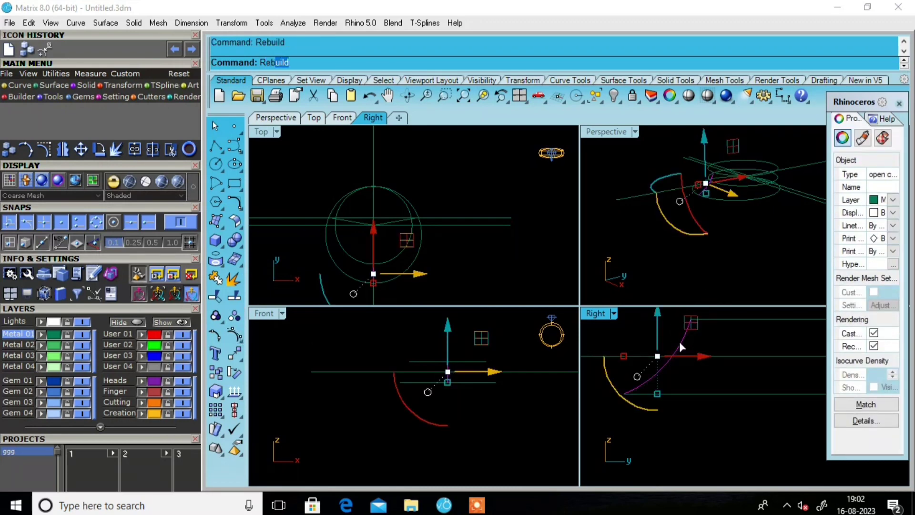
{"action": "left_click", "coordinate": [873, 197]}
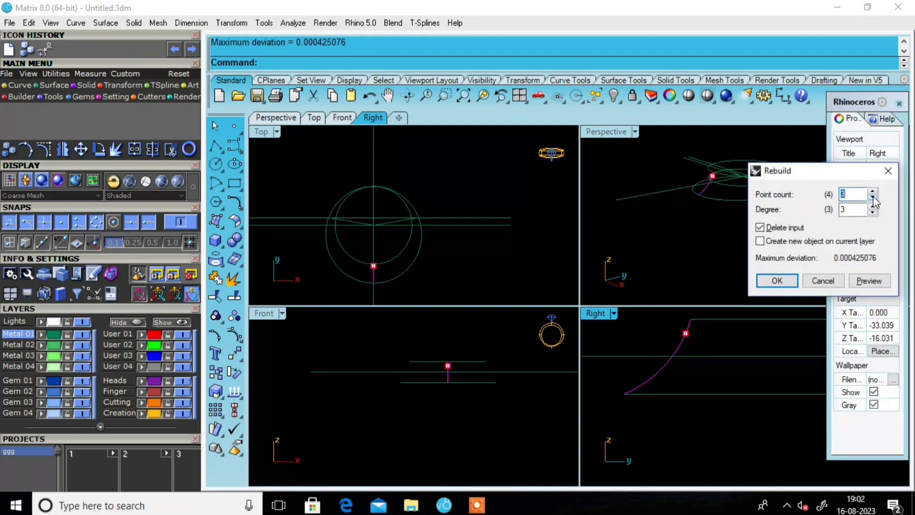
{"action": "left_click", "coordinate": [777, 280]}
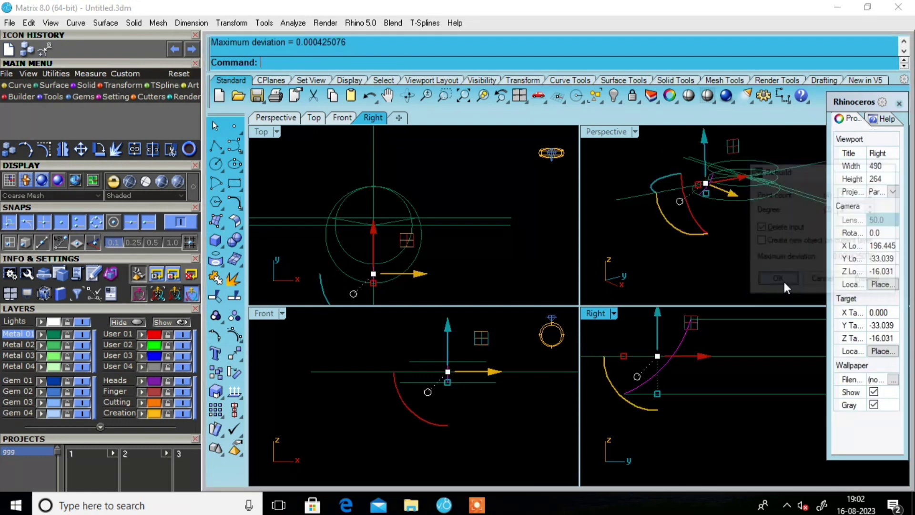
{"action": "left_click", "coordinate": [234, 335]}
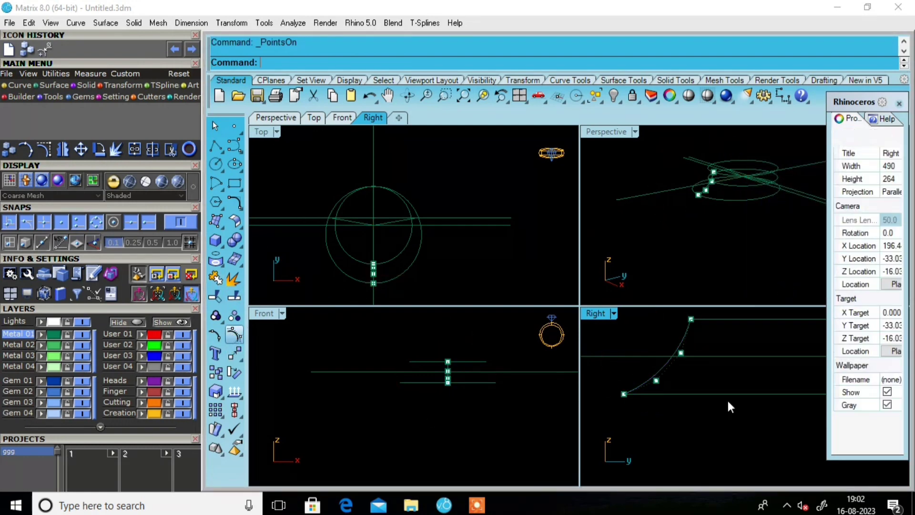
Shift the arc's two middle control points with the gumball to reshape its bend
{"action": "left_click", "coordinate": [651, 385]}
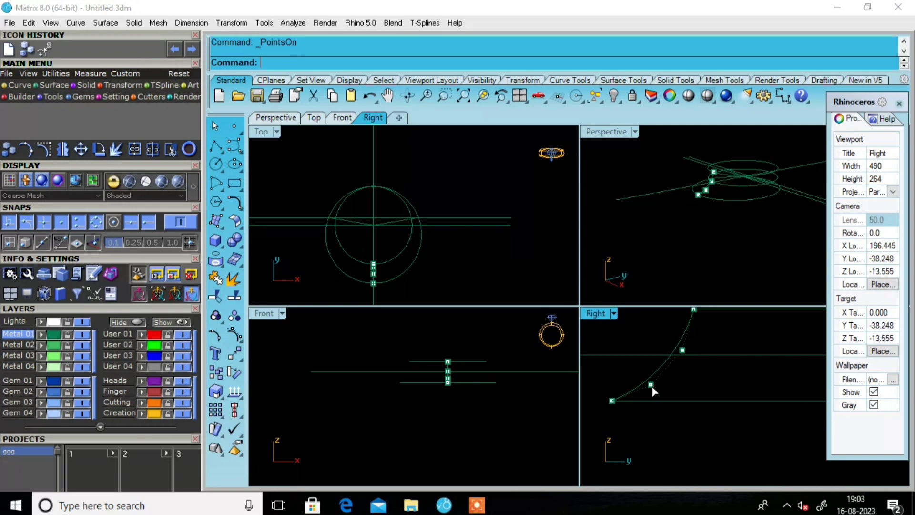
{"action": "left_click", "coordinate": [683, 349], "text": "shift"}
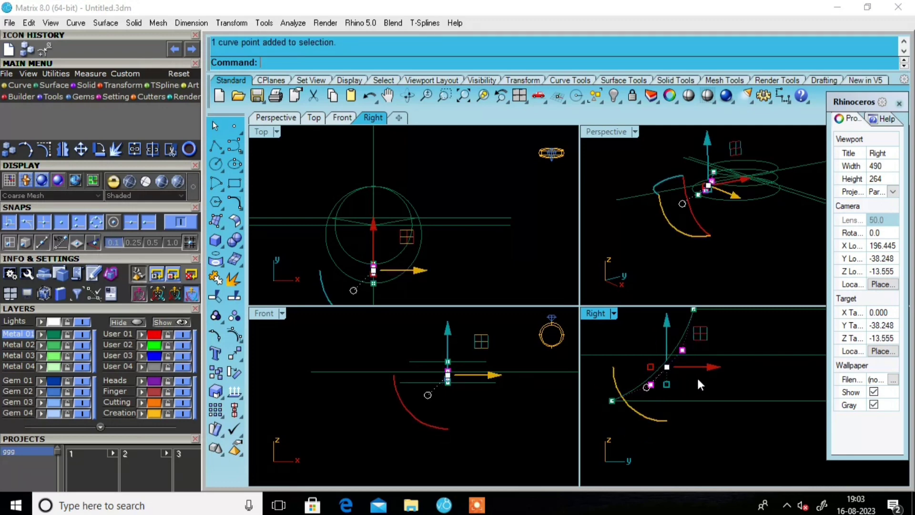
{"action": "left_click_drag", "start_coordinate": [715, 375], "coordinate": [719, 376]}
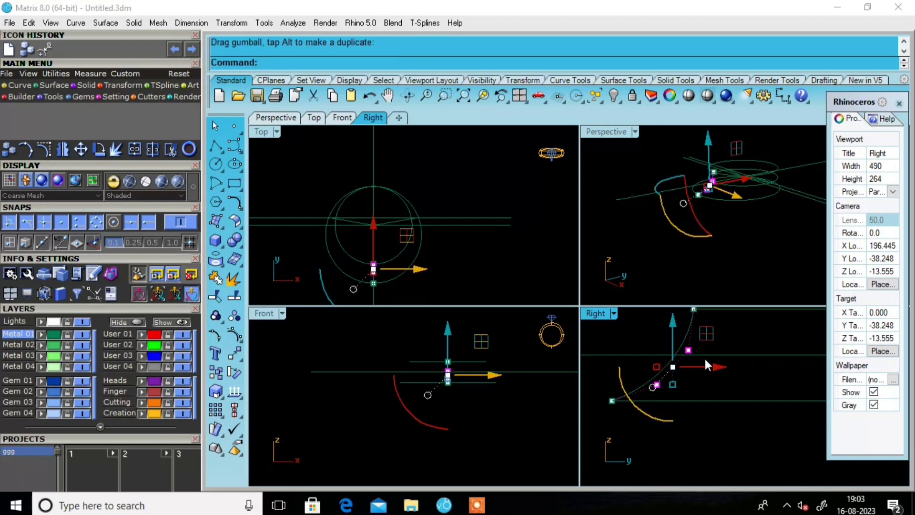
{"action": "scroll", "coordinate": [715, 353], "scroll_direction": "down", "scroll_amount": 2}
{"action": "key", "text": "Escape"}
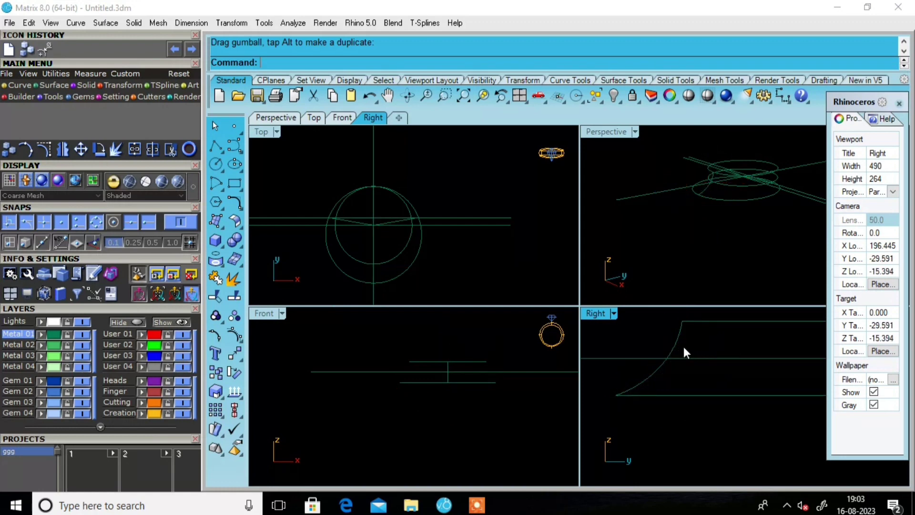
Measure the reshaped curve's length as 42.453 mm
{"action": "left_click", "coordinate": [674, 348]}
{"action": "type", "text": "Length"}
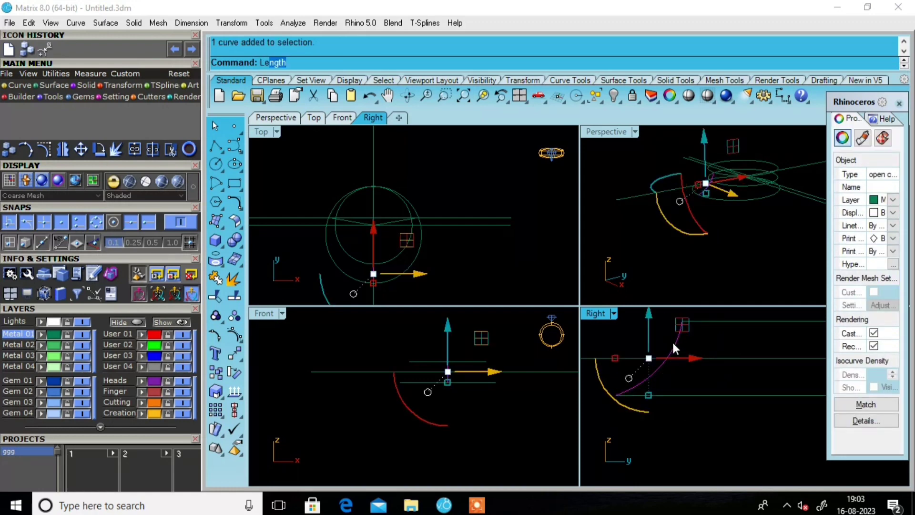
{"action": "key", "text": "Return"}
Clear the selection and orbit the Perspective view to inspect the model
{"action": "key", "text": "Escape"}
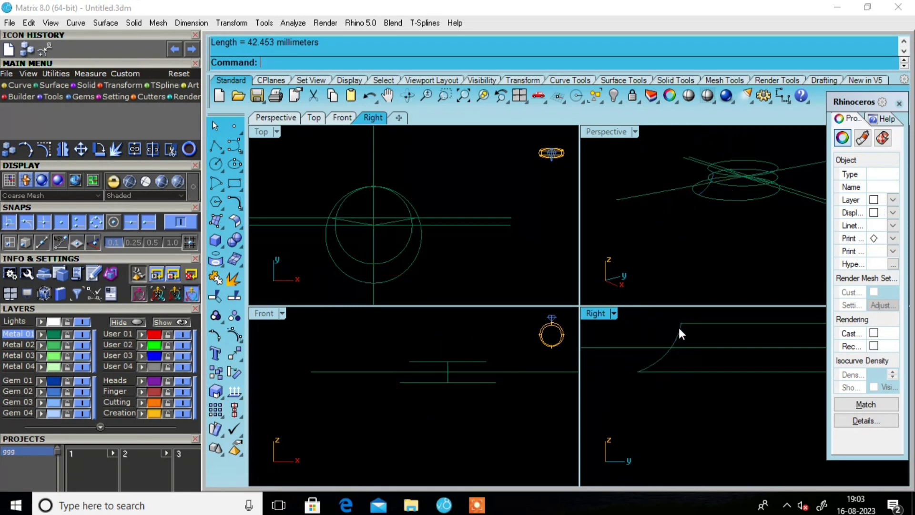
{"action": "scroll", "coordinate": [679, 327], "scroll_direction": "down", "scroll_amount": 2}
{"action": "scroll", "coordinate": [722, 202], "scroll_direction": "down", "scroll_amount": 2}
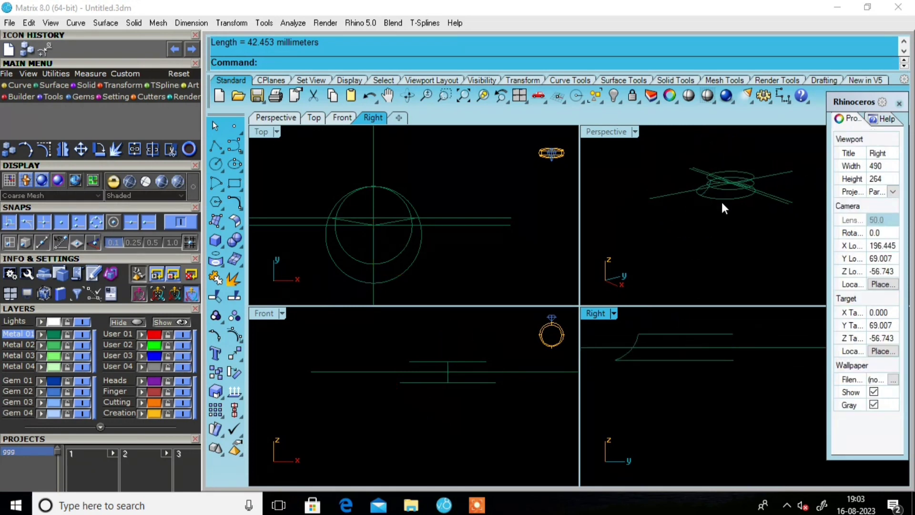
{"action": "right_click_drag", "start_coordinate": [670, 176], "coordinate": [767, 169]}
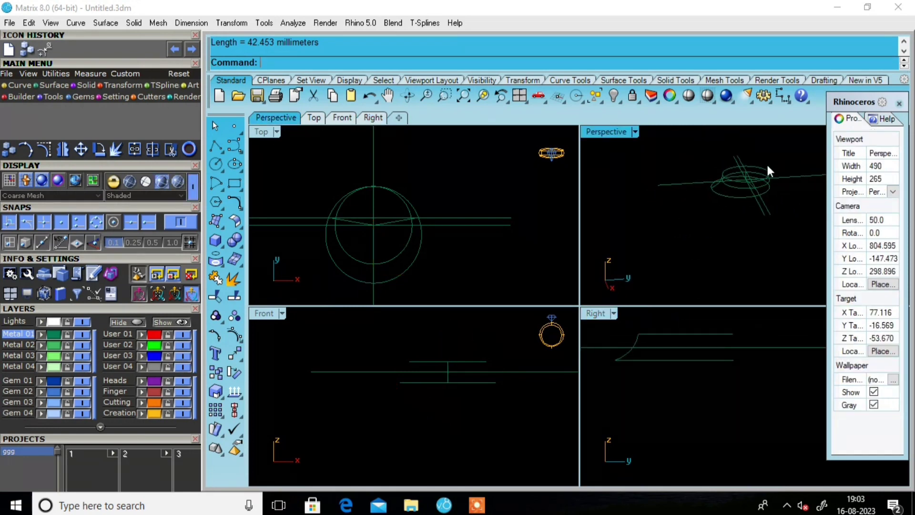
{"action": "scroll", "coordinate": [766, 164], "scroll_direction": "up", "scroll_amount": 1}
{"action": "scroll", "coordinate": [734, 353], "scroll_direction": "up", "scroll_amount": 1}
Rotate the larger ring circle by a small angle so it tilts in the Right view
{"action": "left_click", "coordinate": [686, 365]}
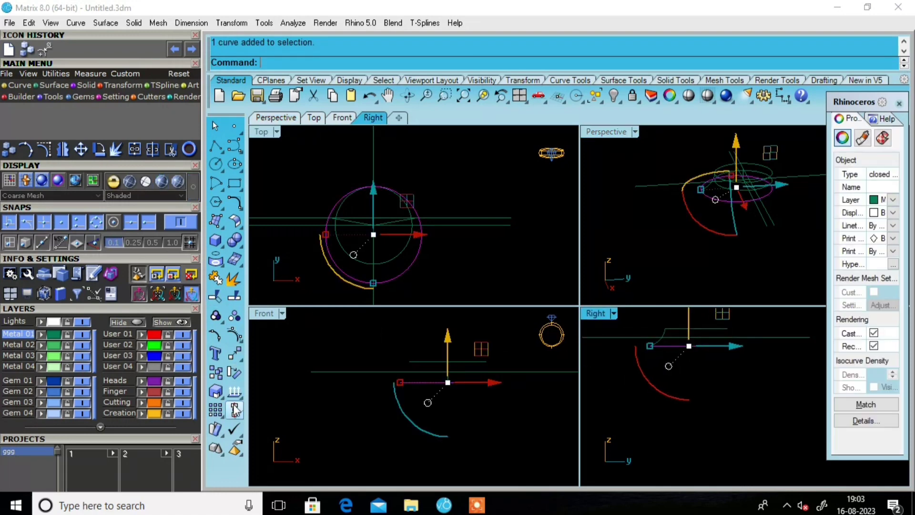
{"action": "left_click", "coordinate": [235, 372]}
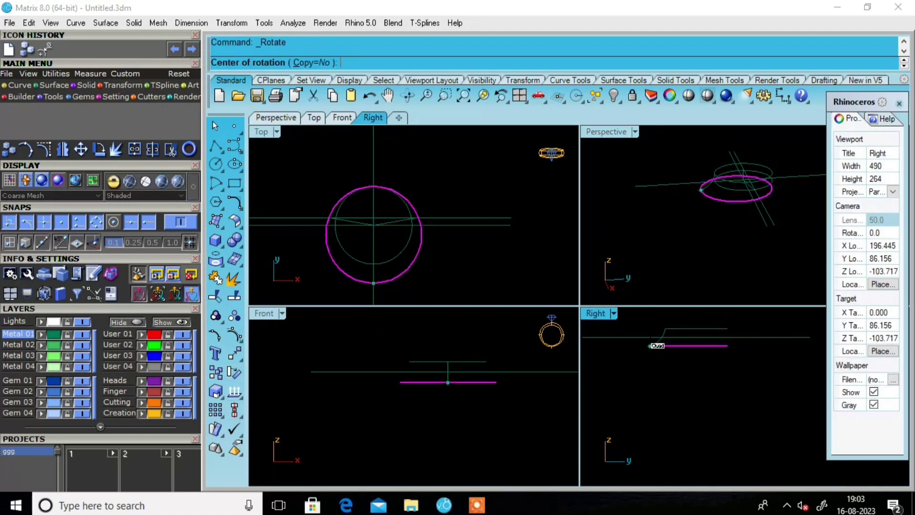
{"action": "left_click", "coordinate": [727, 346]}
{"action": "left_click", "coordinate": [730, 345]}
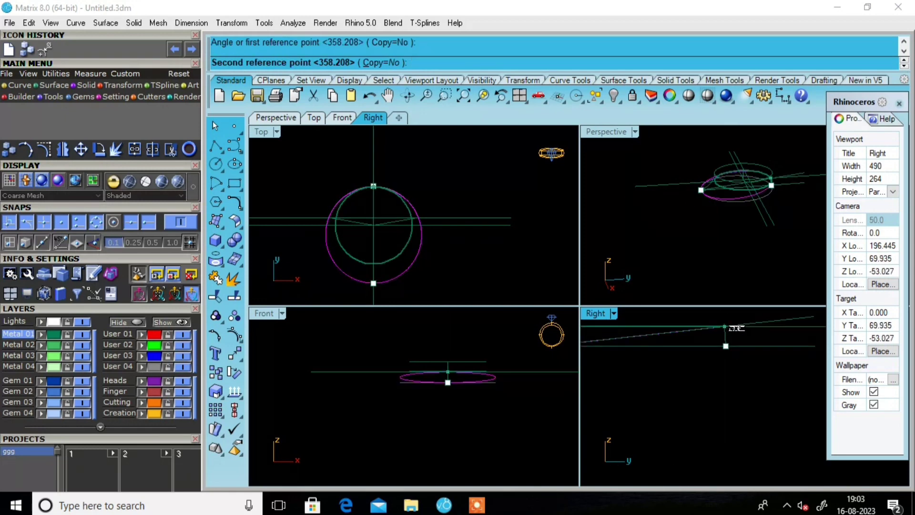
{"action": "scroll", "coordinate": [736, 328], "scroll_direction": "down", "scroll_amount": 2}
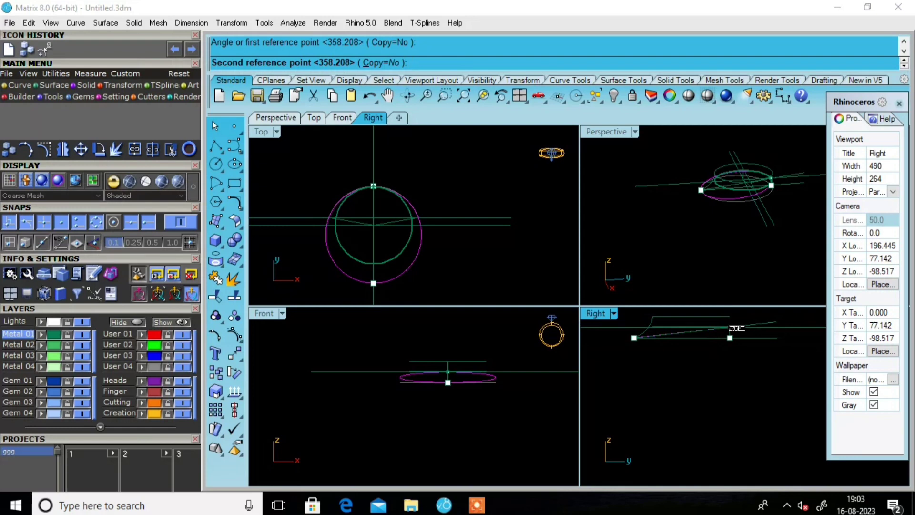
{"action": "left_click", "coordinate": [736, 327]}
{"action": "key", "text": "Escape"}
{"action": "scroll", "coordinate": [737, 319], "scroll_direction": "up", "scroll_amount": 2}
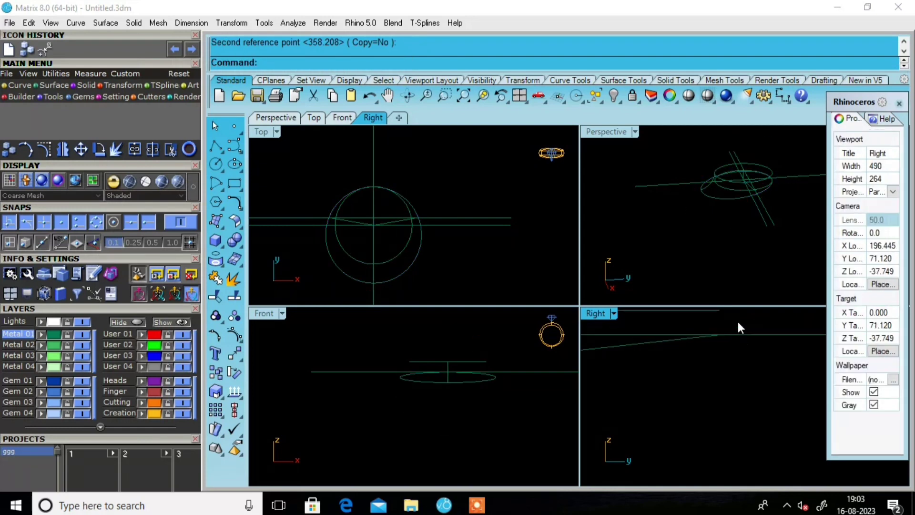
{"action": "scroll", "coordinate": [716, 316], "scroll_direction": "down", "scroll_amount": 2}
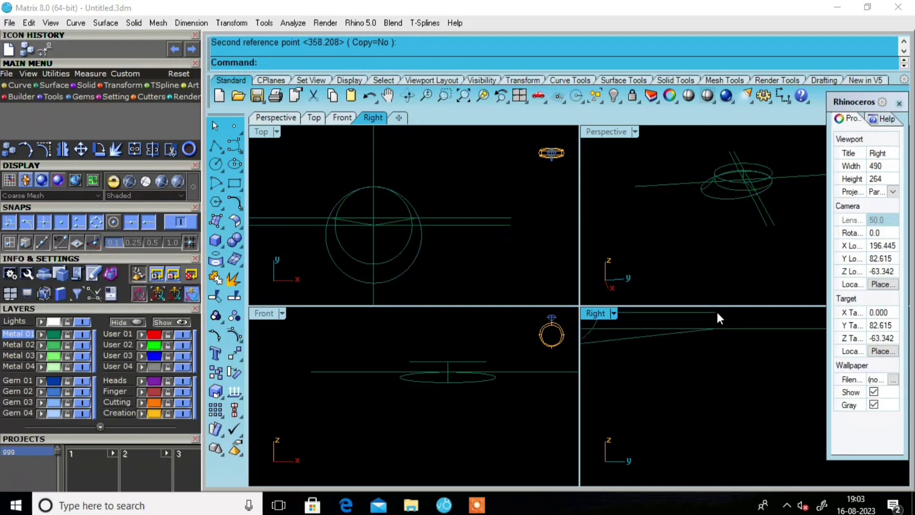
{"action": "scroll", "coordinate": [717, 314], "scroll_direction": "up", "scroll_amount": 2}
Rotate the smaller ring circle about 6.25° around its left end point
{"action": "left_click", "coordinate": [712, 314]}
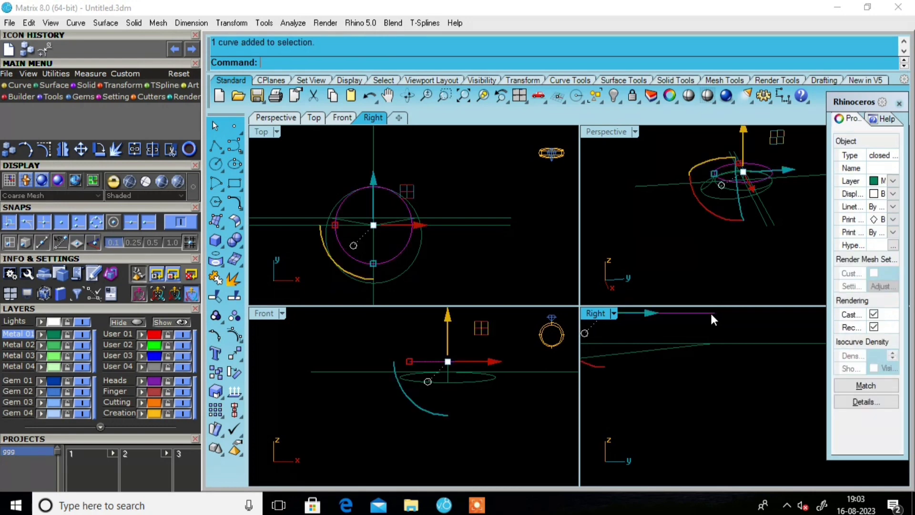
{"action": "scroll", "coordinate": [712, 317], "scroll_direction": "down", "scroll_amount": 2}
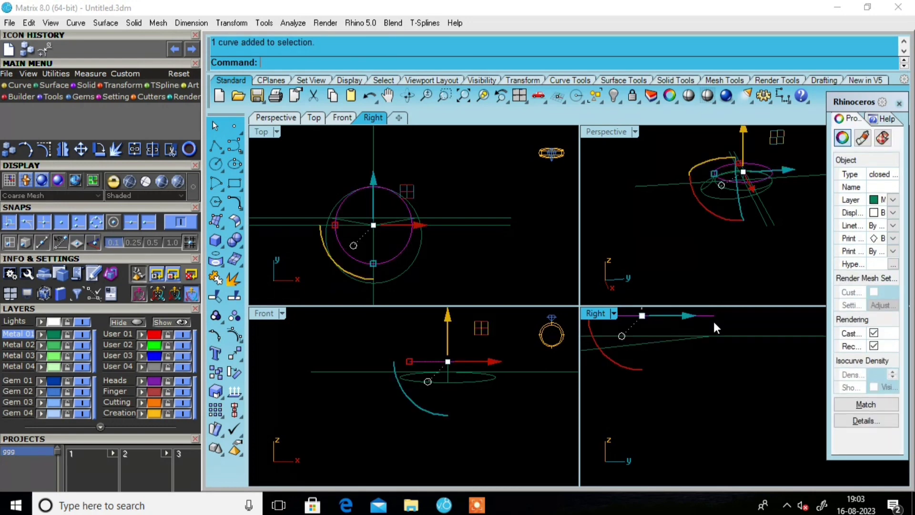
{"action": "right_click_drag", "start_coordinate": [725, 323], "coordinate": [726, 368]}
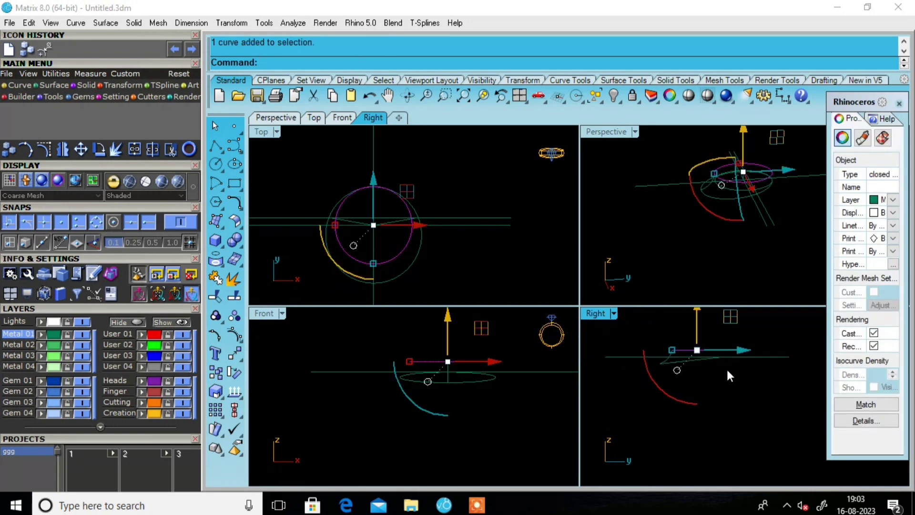
{"action": "key", "text": "ctrl+r"}
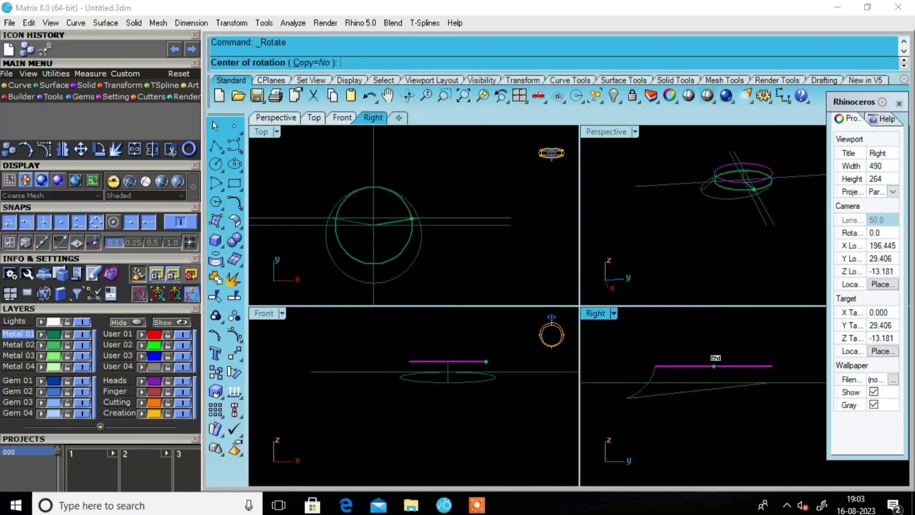
{"action": "left_click", "coordinate": [656, 366]}
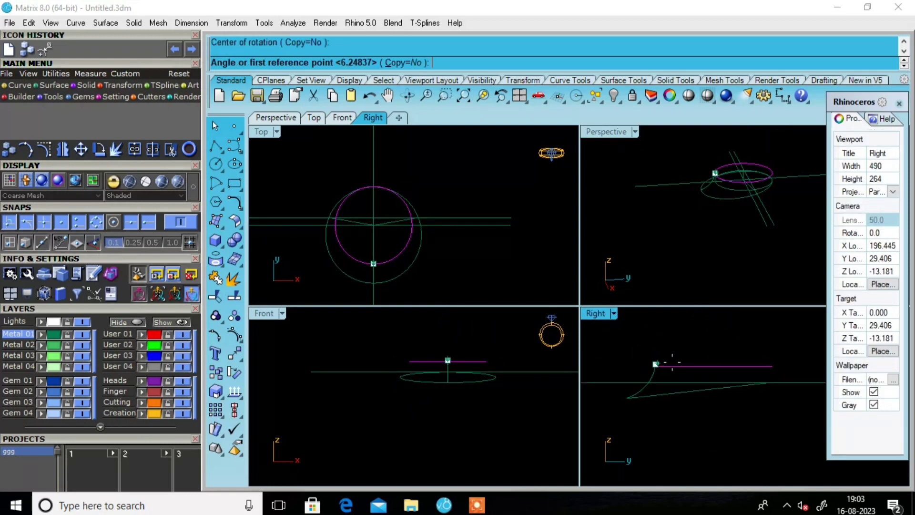
{"action": "left_click", "coordinate": [772, 367]}
{"action": "scroll", "coordinate": [772, 367], "scroll_direction": "up", "scroll_amount": 5}
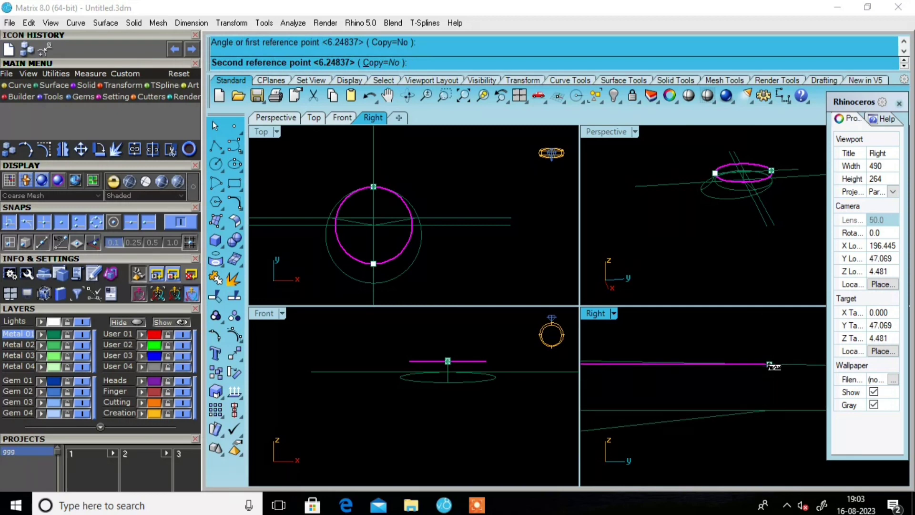
{"action": "scroll", "coordinate": [776, 375], "scroll_direction": "up", "scroll_amount": 2}
{"action": "scroll", "coordinate": [775, 375], "scroll_direction": "up", "scroll_amount": 2}
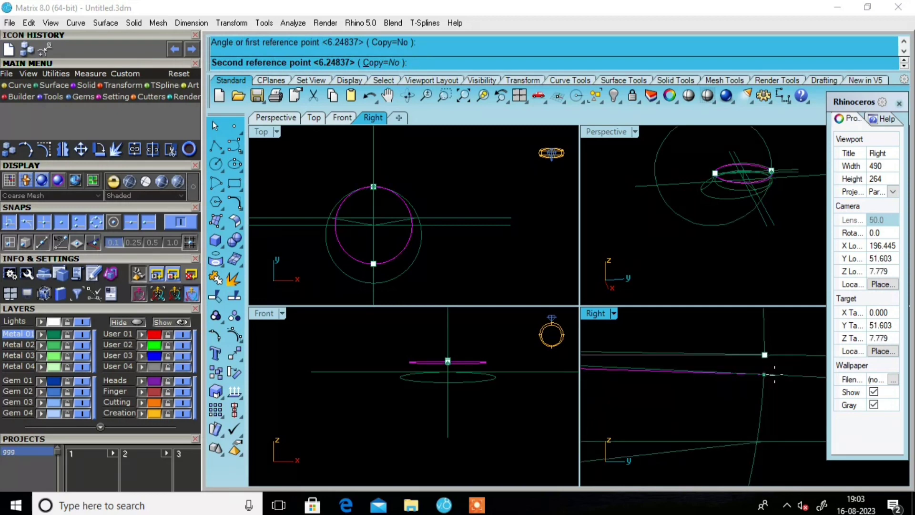
{"action": "left_click", "coordinate": [775, 375]}
Maximize the Perspective view and orbit around the tilted circles
{"action": "scroll", "coordinate": [748, 358], "scroll_direction": "down", "scroll_amount": 3}
{"action": "scroll", "coordinate": [743, 351], "scroll_direction": "down", "scroll_amount": 2}
{"action": "key", "text": "Escape"}
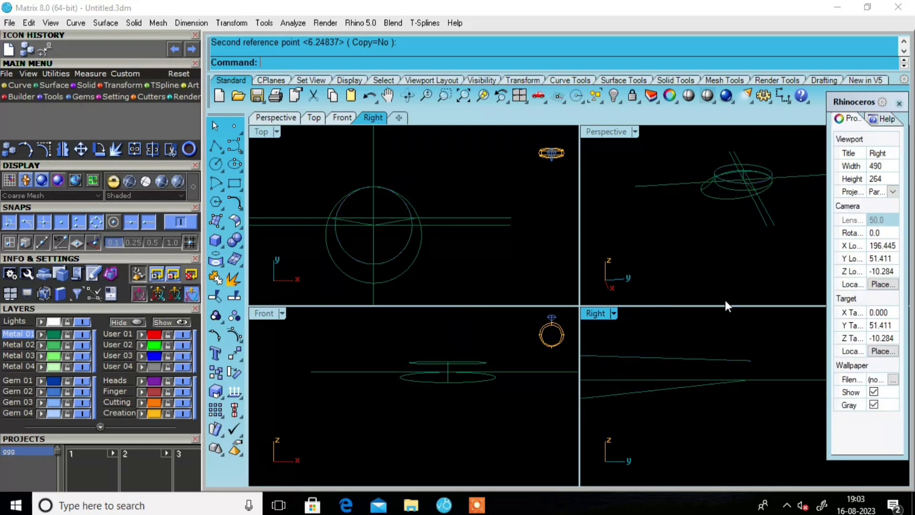
{"action": "double_click", "coordinate": [615, 134]}
{"action": "mouse_move", "coordinate": [634, 205]}
{"action": "right_mouse_down"}
{"action": "mouse_move", "coordinate": [594, 267]}
{"action": "mouse_move", "coordinate": [686, 288]}
{"action": "mouse_move", "coordinate": [679, 246]}
{"action": "mouse_move", "coordinate": [680, 272]}
{"action": "right_mouse_up"}
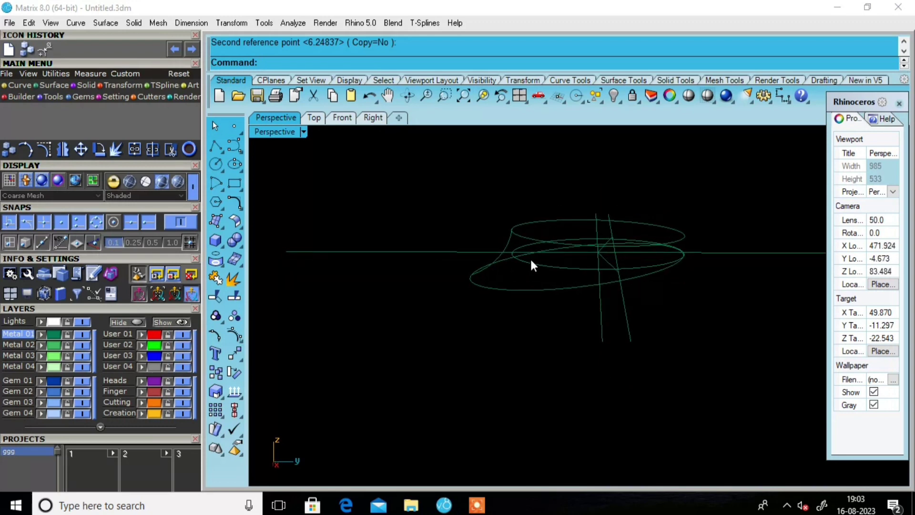
{"action": "scroll", "coordinate": [566, 301], "scroll_direction": "up", "scroll_amount": 5}
{"action": "mouse_move", "coordinate": [566, 302]}
{"action": "right_mouse_down"}
{"action": "mouse_move", "coordinate": [641, 256]}
{"action": "mouse_move", "coordinate": [641, 286]}
{"action": "mouse_move", "coordinate": [559, 173]}
{"action": "right_mouse_up"}
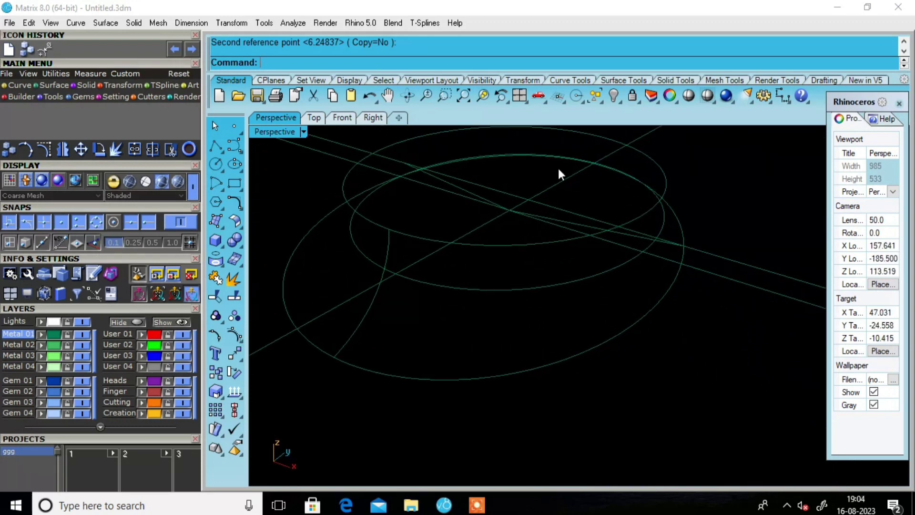
{"action": "left_click", "coordinate": [519, 98]}
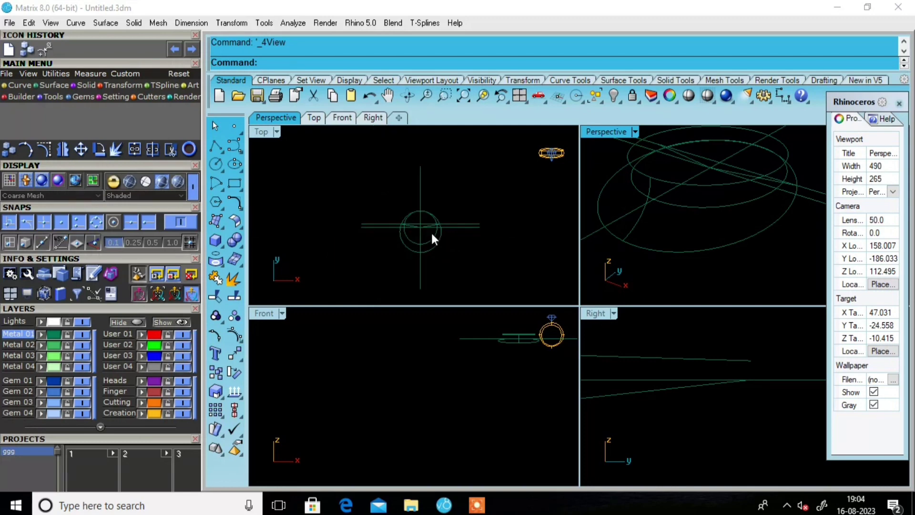
{"action": "scroll", "coordinate": [382, 222], "scroll_direction": "up", "scroll_amount": 2}
{"action": "scroll", "coordinate": [376, 210], "scroll_direction": "up", "scroll_amount": 2}
{"action": "scroll", "coordinate": [387, 207], "scroll_direction": "down", "scroll_amount": 3}
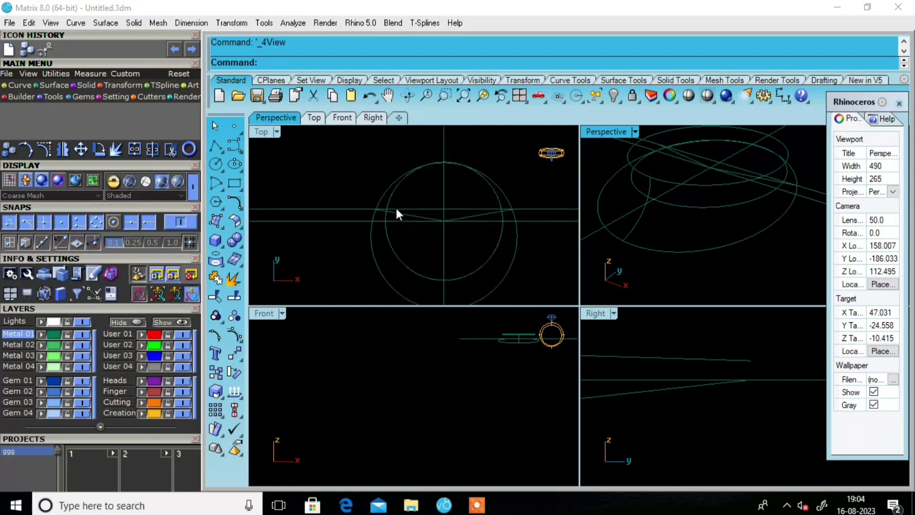
{"action": "scroll", "coordinate": [396, 208], "scroll_direction": "up", "scroll_amount": 3}
{"action": "scroll", "coordinate": [406, 210], "scroll_direction": "up", "scroll_amount": 2}
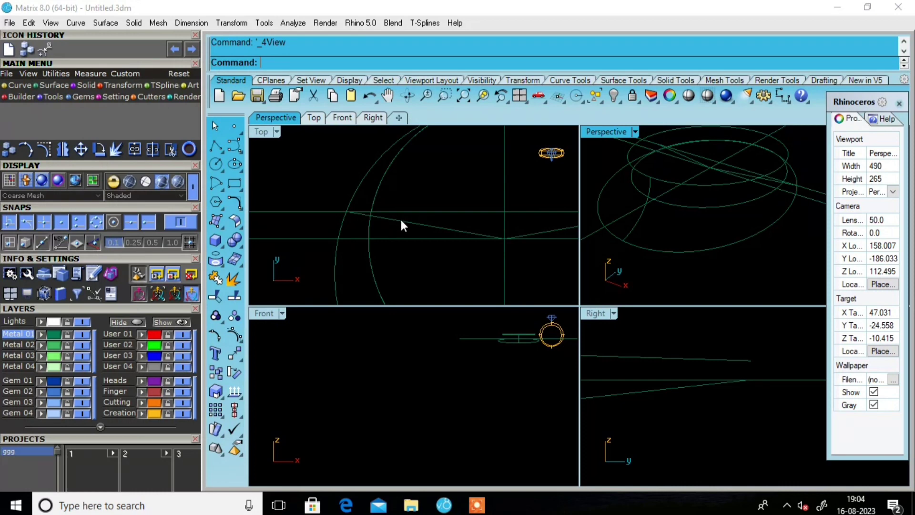
{"action": "left_click", "coordinate": [352, 205]}
{"action": "scroll", "coordinate": [343, 236], "scroll_direction": "up", "scroll_amount": 2}
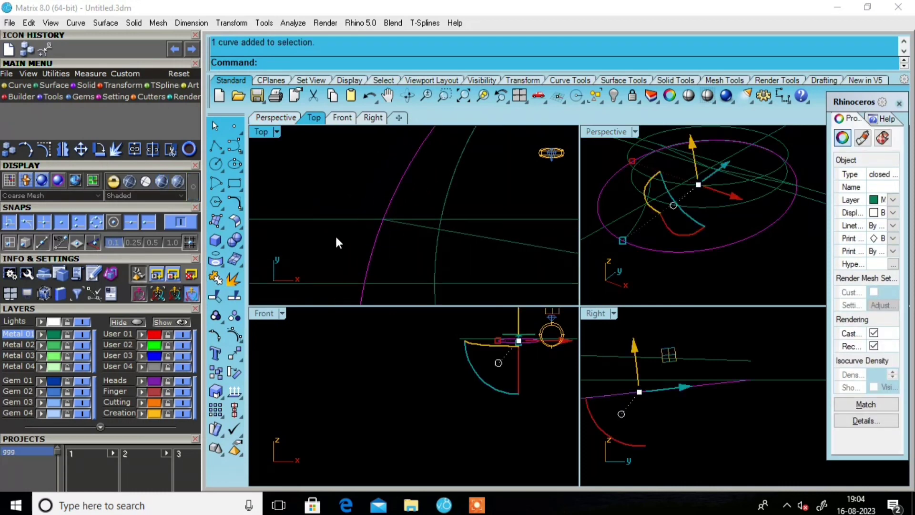
Split the outer ring circle at the two rail crossing points and select the unwanted piece
{"action": "left_click", "coordinate": [235, 324]}
{"action": "left_click", "coordinate": [293, 65]}
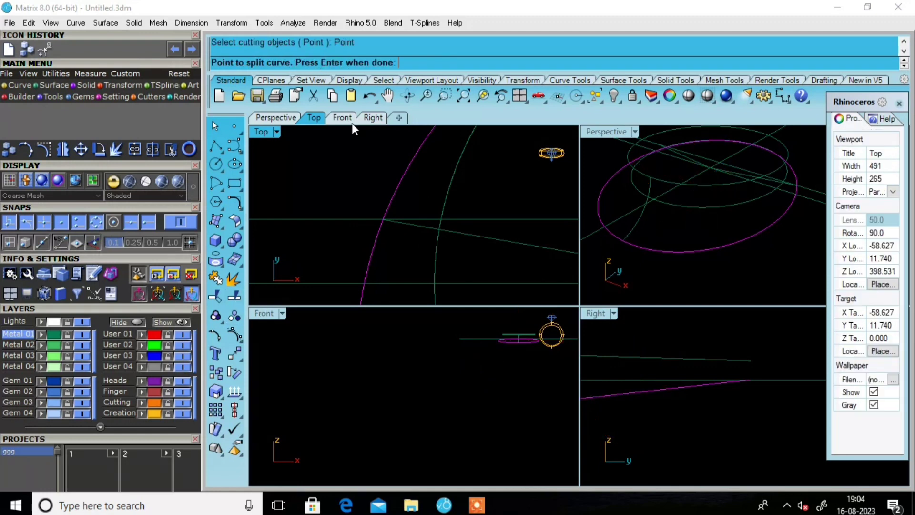
{"action": "left_click", "coordinate": [384, 221]}
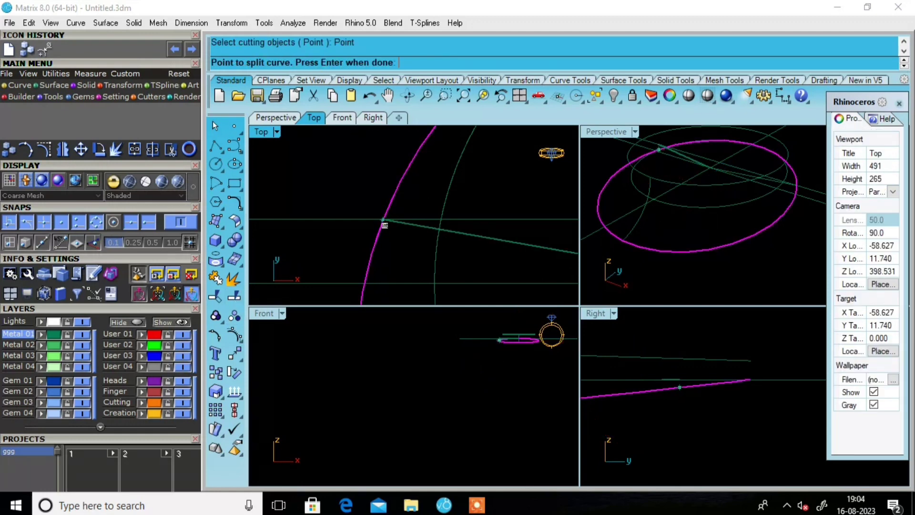
{"action": "left_click", "coordinate": [384, 222]}
{"action": "scroll", "coordinate": [430, 227], "scroll_direction": "down", "scroll_amount": 4}
{"action": "scroll", "coordinate": [460, 231], "scroll_direction": "up", "scroll_amount": 3}
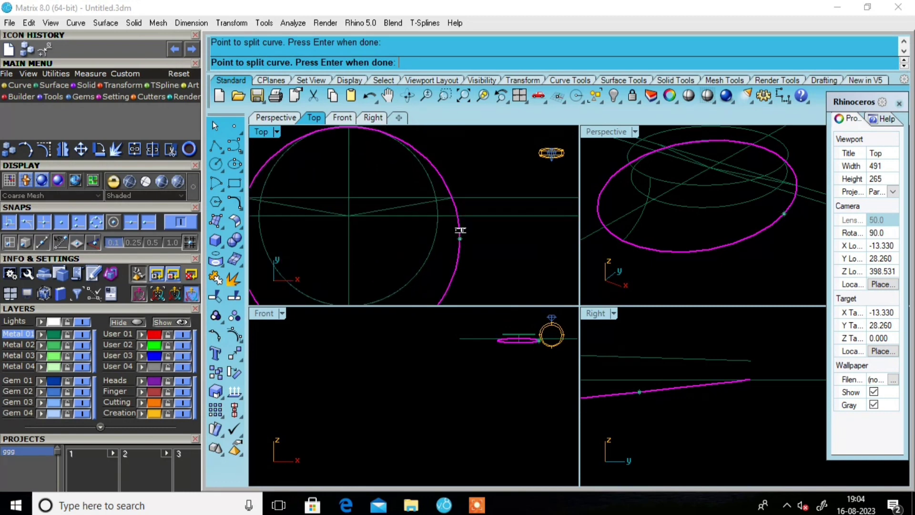
{"action": "key", "text": "Return"}
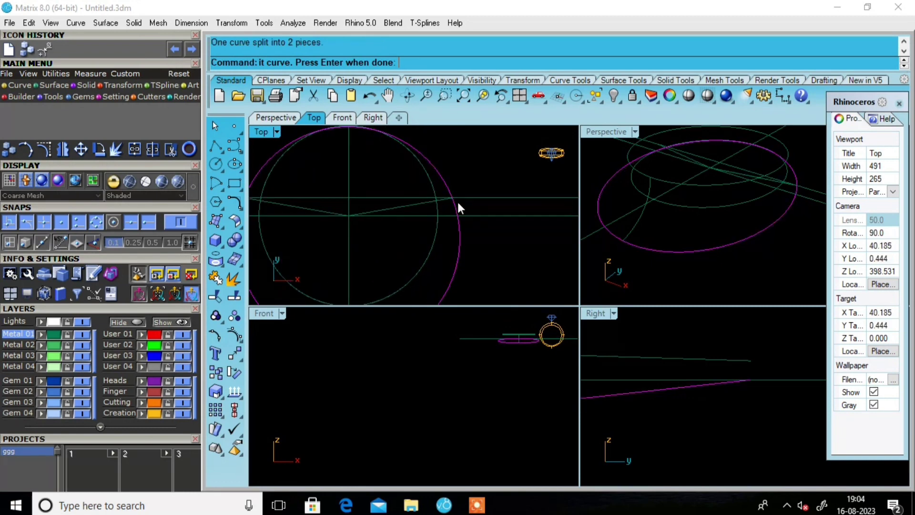
{"action": "scroll", "coordinate": [503, 221], "scroll_direction": "down", "scroll_amount": 3}
{"action": "scroll", "coordinate": [465, 204], "scroll_direction": "up", "scroll_amount": 3}
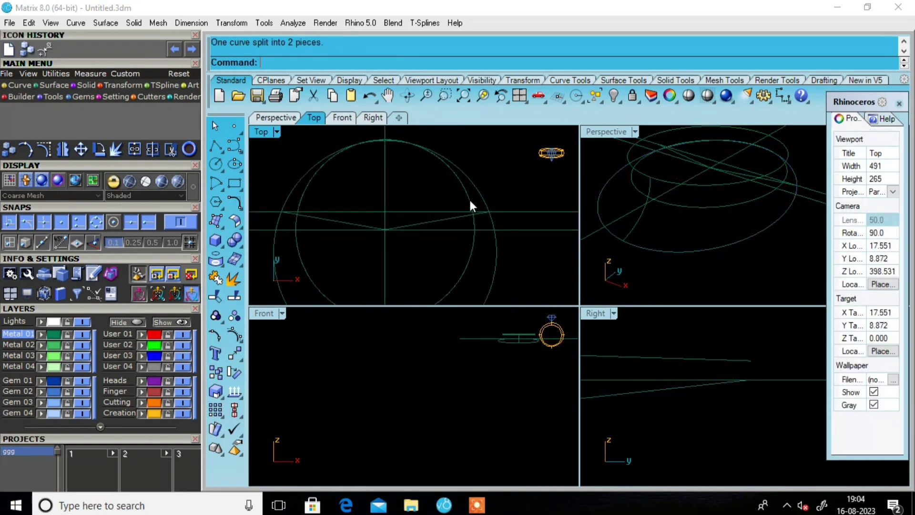
{"action": "left_click", "coordinate": [478, 197]}
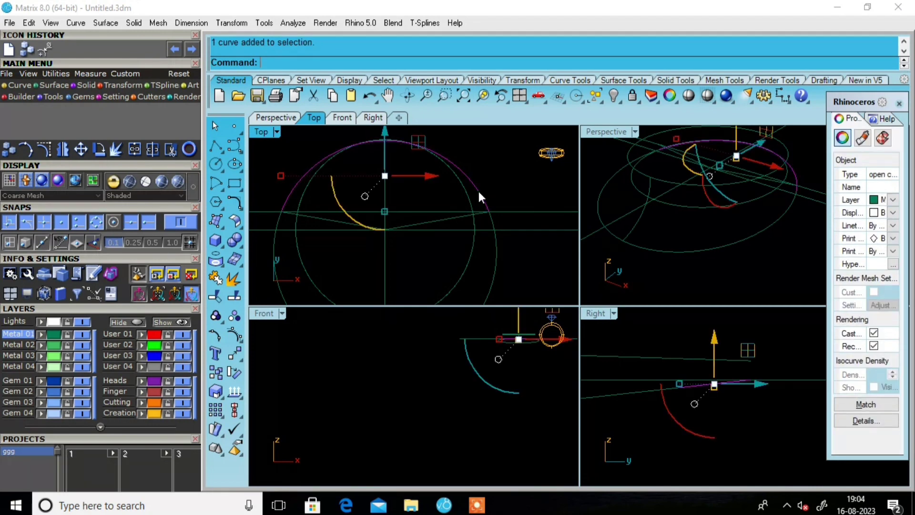
Delete the unwanted outer arc and split the inner circle where the rail meets it
{"action": "key", "text": "Delete"}
{"action": "left_click", "coordinate": [467, 193]}
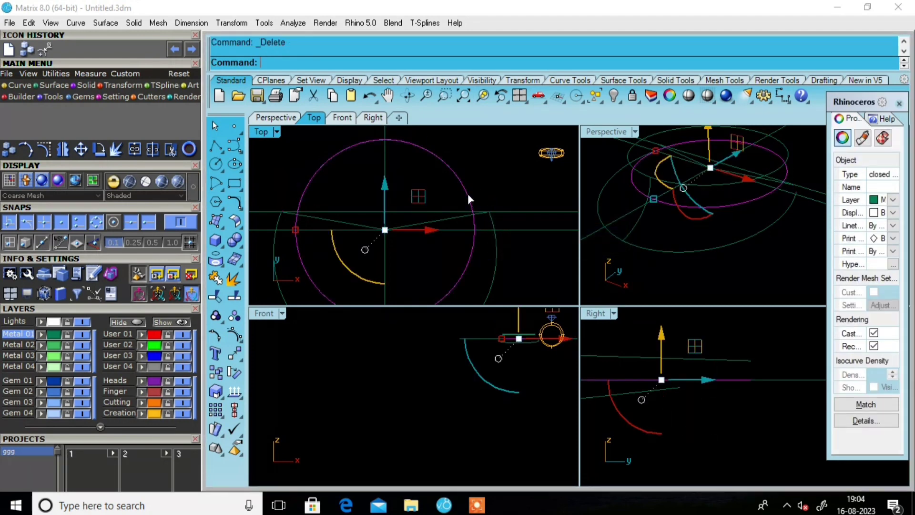
{"action": "right_click", "coordinate": [467, 194]}
{"action": "left_click", "coordinate": [320, 63]}
{"action": "scroll", "coordinate": [494, 223], "scroll_direction": "up", "scroll_amount": 3}
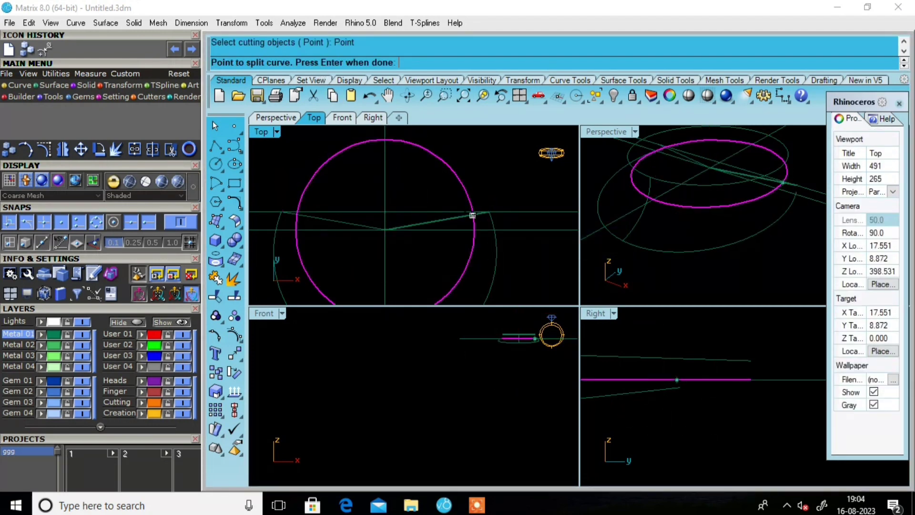
{"action": "scroll", "coordinate": [474, 218], "scroll_direction": "up", "scroll_amount": 3}
{"action": "scroll", "coordinate": [474, 218], "scroll_direction": "up", "scroll_amount": 3}
{"action": "left_click", "coordinate": [469, 205]}
{"action": "scroll", "coordinate": [471, 203], "scroll_direction": "down", "scroll_amount": 3}
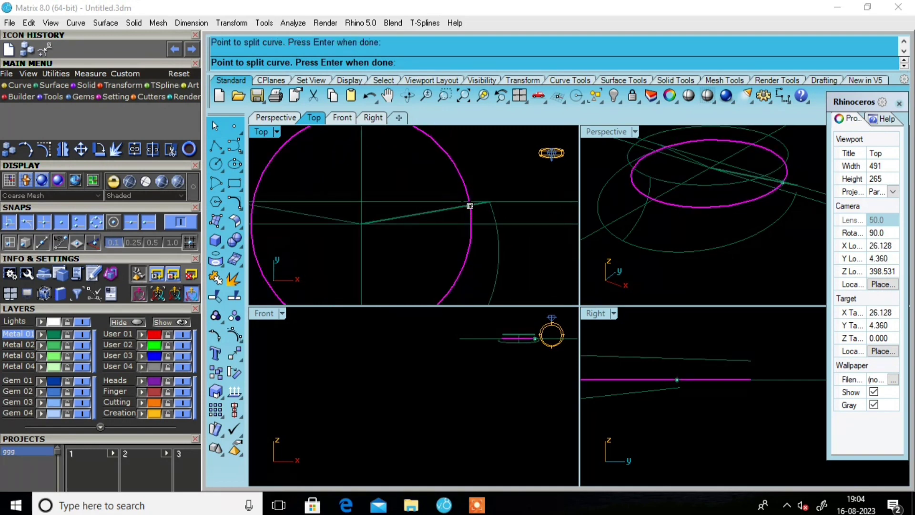
{"action": "scroll", "coordinate": [469, 189], "scroll_direction": "down", "scroll_amount": 3}
{"action": "scroll", "coordinate": [406, 203], "scroll_direction": "up", "scroll_amount": 3}
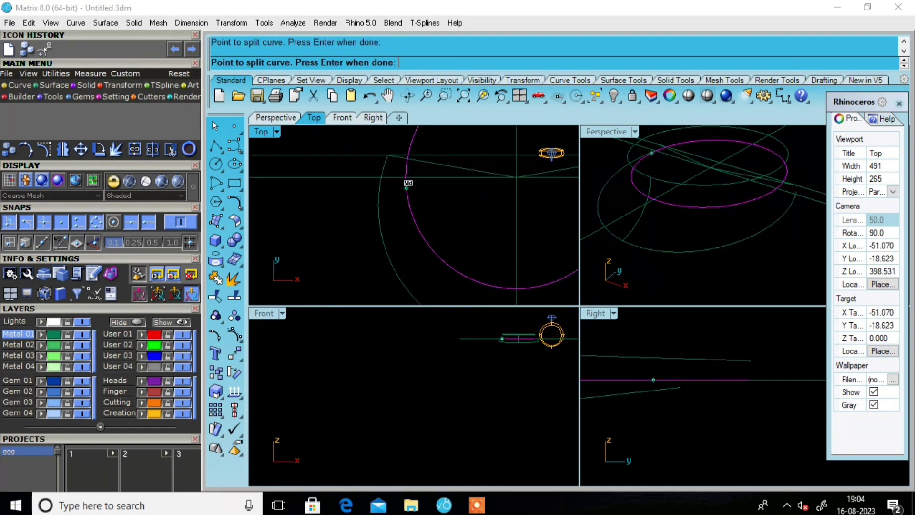
{"action": "scroll", "coordinate": [408, 184], "scroll_direction": "up", "scroll_amount": 3}
{"action": "scroll", "coordinate": [409, 162], "scroll_direction": "up", "scroll_amount": 3}
{"action": "key", "text": "Return"}
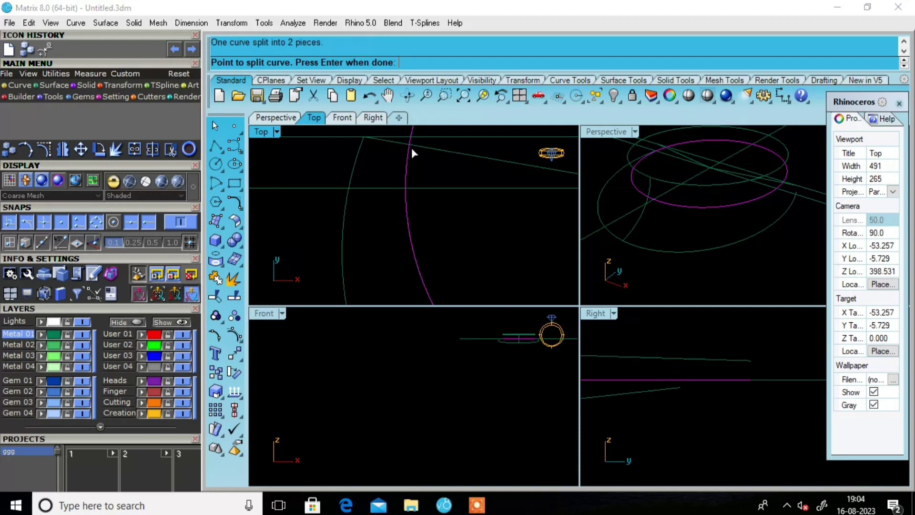
Pick out the unwanted inner-circle arc among overlapping curves and delete it
{"action": "left_click", "coordinate": [441, 243]}
{"action": "key", "text": "Escape"}
{"action": "scroll", "coordinate": [442, 243], "scroll_direction": "down", "scroll_amount": 3}
{"action": "left_click", "coordinate": [451, 165]}
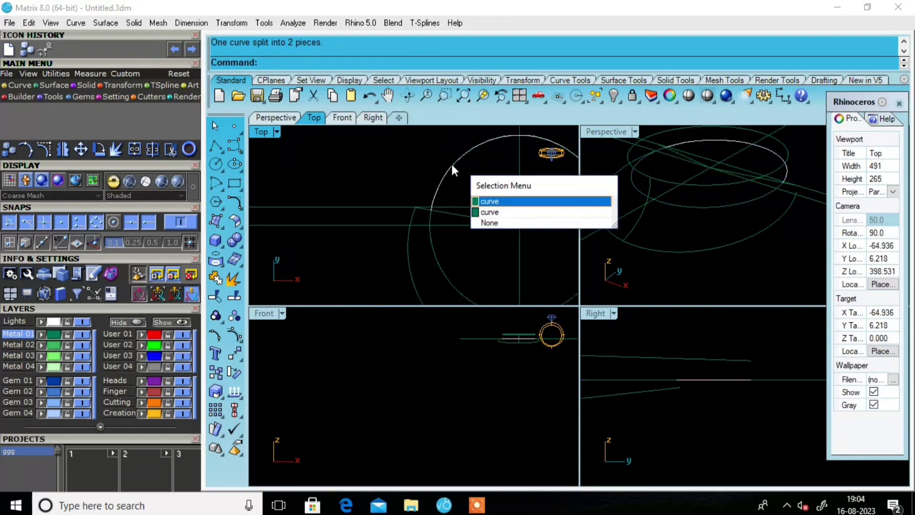
{"action": "key", "text": "Return"}
{"action": "key", "text": "Delete"}
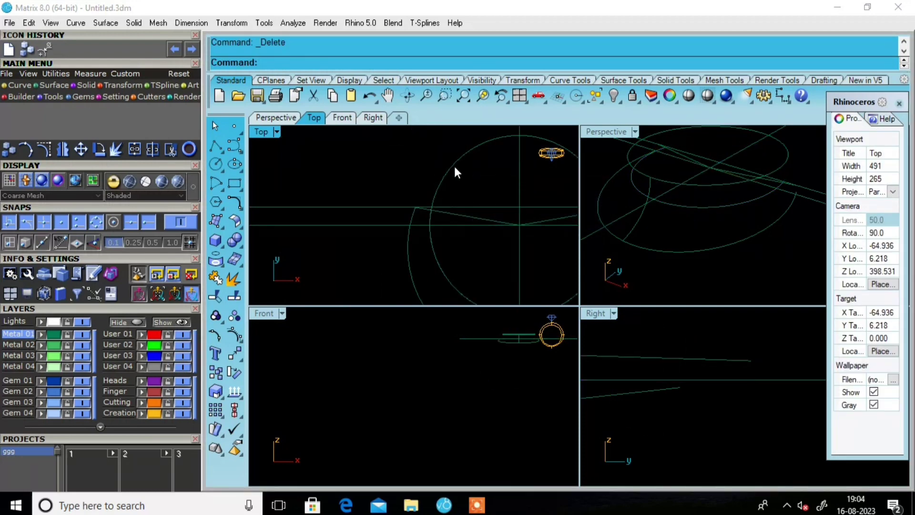
{"action": "left_click", "coordinate": [455, 167]}
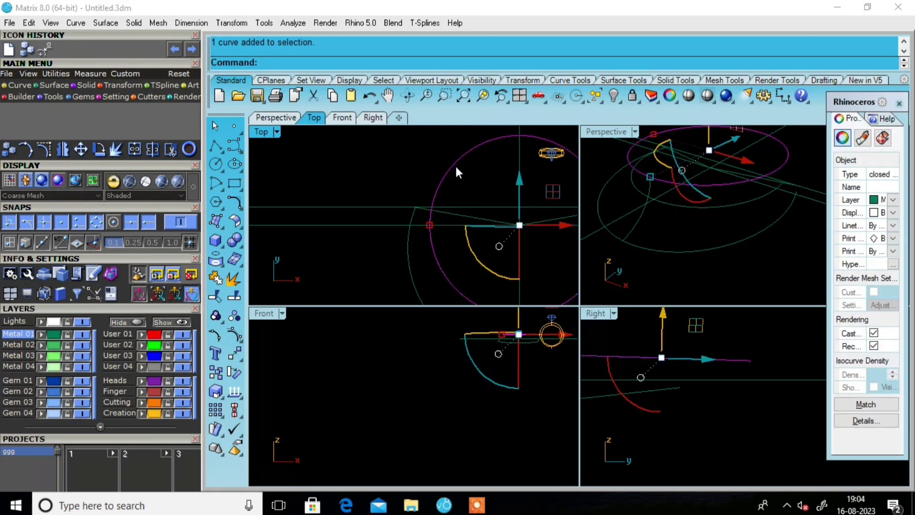
Split the next ring circle into two arcs at two picked points
{"action": "key", "text": "Return"}
{"action": "left_click", "coordinate": [322, 61]}
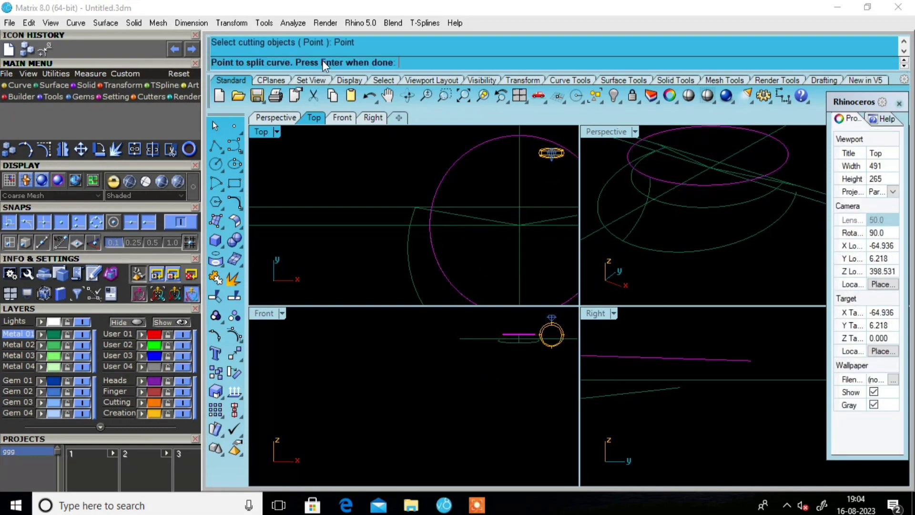
{"action": "left_click", "coordinate": [433, 213]}
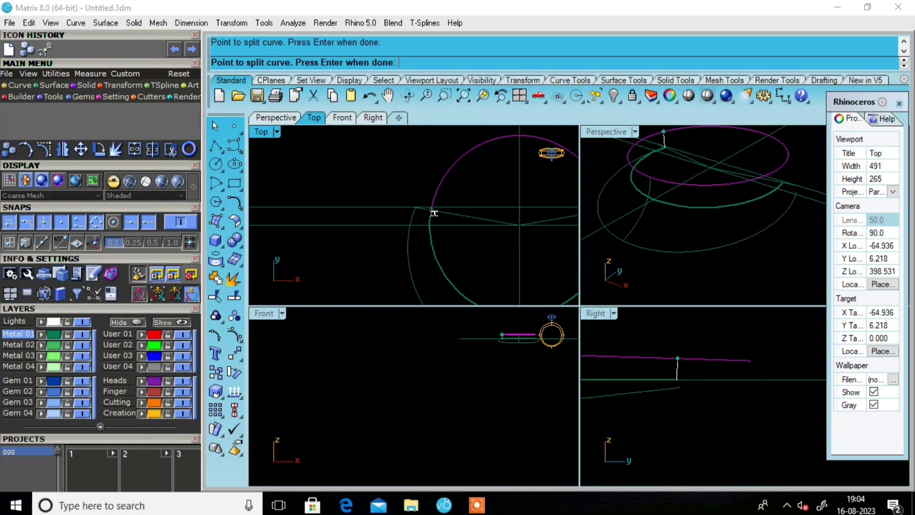
{"action": "scroll", "coordinate": [434, 213], "scroll_direction": "down", "scroll_amount": 5}
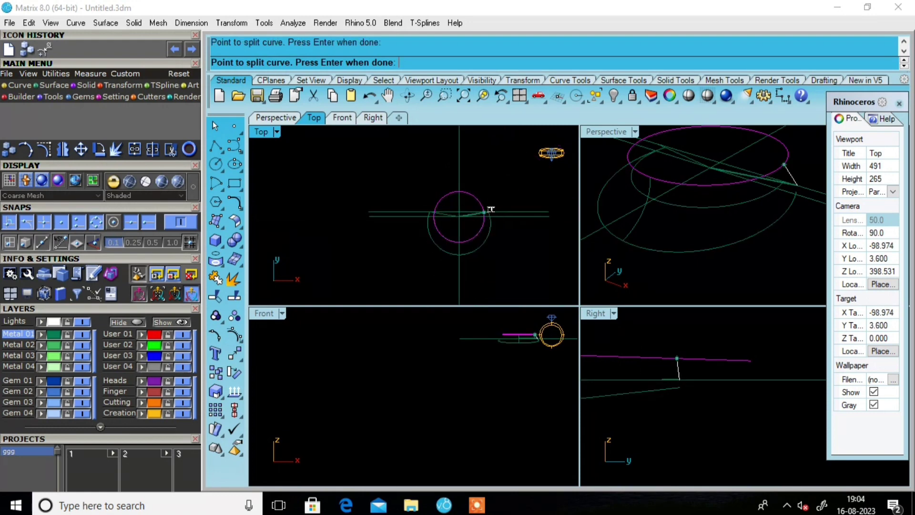
{"action": "scroll", "coordinate": [484, 210], "scroll_direction": "up", "scroll_amount": 5}
{"action": "left_click", "coordinate": [477, 215]}
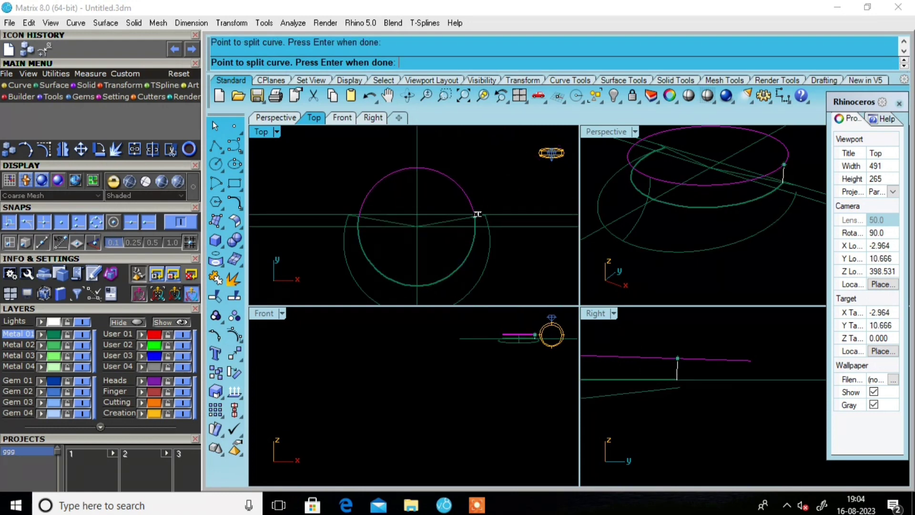
{"action": "key", "text": "Return"}
{"action": "left_click", "coordinate": [510, 170]}
Delete one arc, then undo an accidental deletion of the rail curve
{"action": "left_click", "coordinate": [466, 191]}
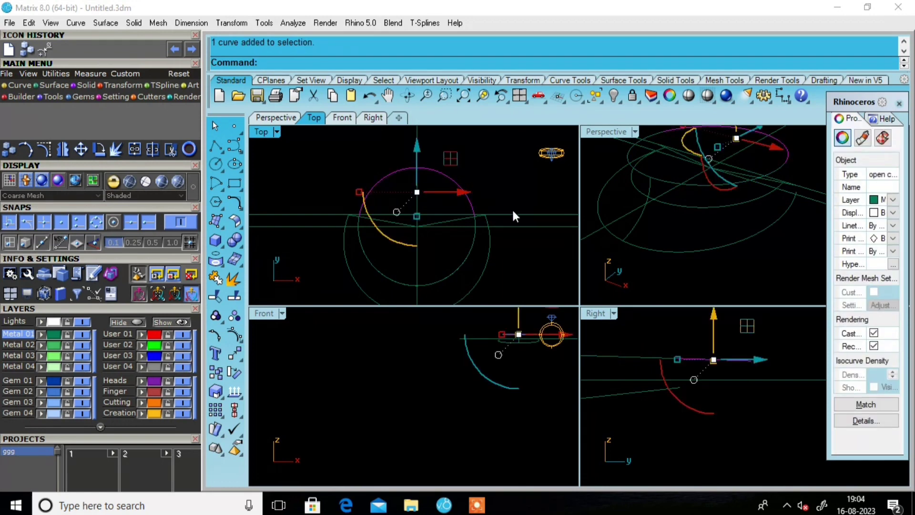
{"action": "key", "text": "Delete"}
{"action": "scroll", "coordinate": [512, 210], "scroll_direction": "down", "scroll_amount": 2}
{"action": "right_click_drag", "start_coordinate": [510, 225], "coordinate": [409, 214]}
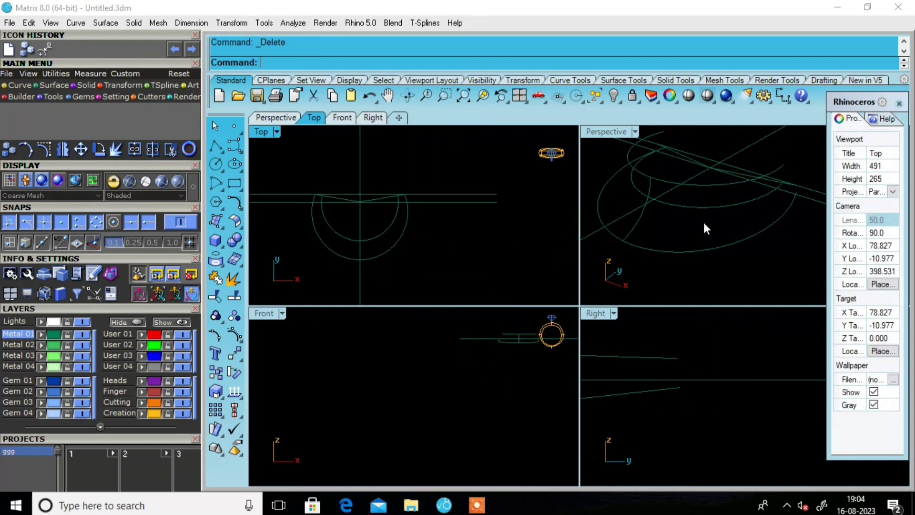
{"action": "mouse_move", "coordinate": [706, 229]}
{"action": "right_mouse_down"}
{"action": "mouse_move", "coordinate": [659, 180]}
{"action": "mouse_move", "coordinate": [638, 184]}
{"action": "mouse_move", "coordinate": [654, 192]}
{"action": "right_mouse_up"}
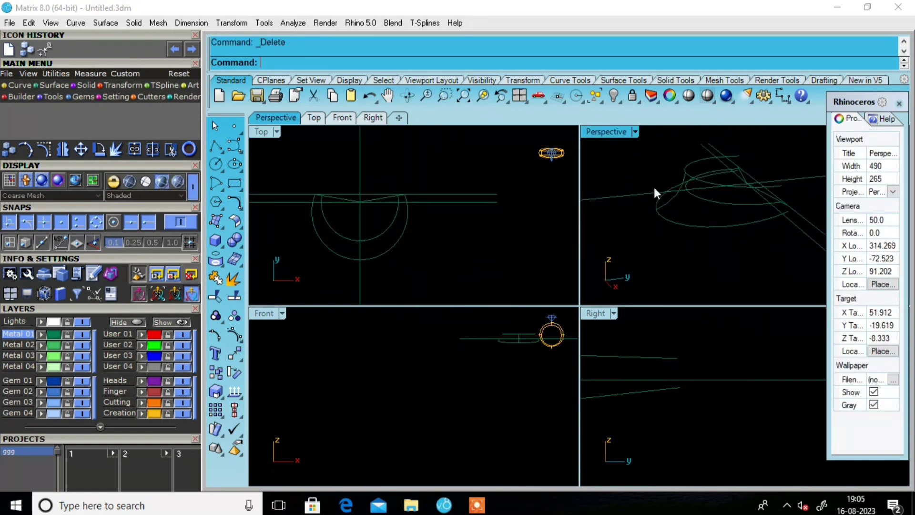
{"action": "left_click", "coordinate": [711, 199]}
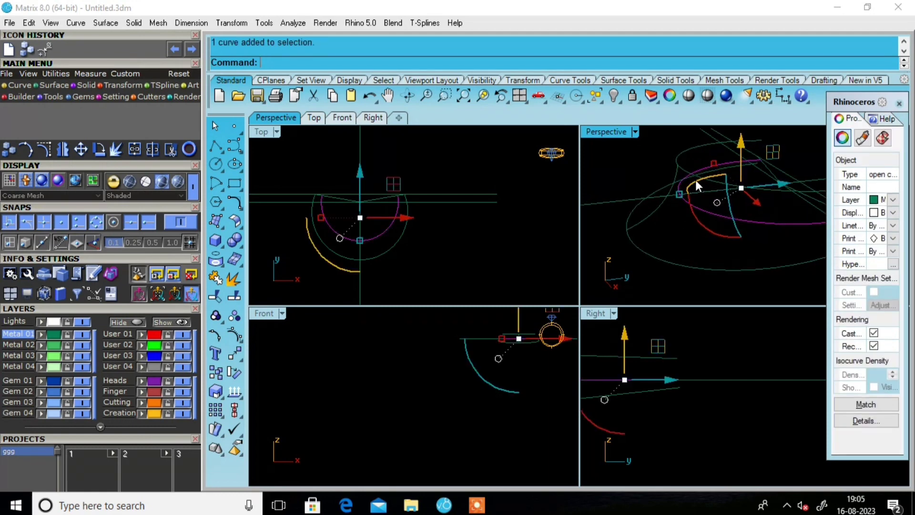
{"action": "mouse_move", "coordinate": [675, 204]}
{"action": "right_mouse_down"}
{"action": "mouse_move", "coordinate": [723, 183]}
{"action": "mouse_move", "coordinate": [666, 153]}
{"action": "mouse_move", "coordinate": [662, 210]}
{"action": "right_mouse_up"}
{"action": "key", "text": "Delete"}
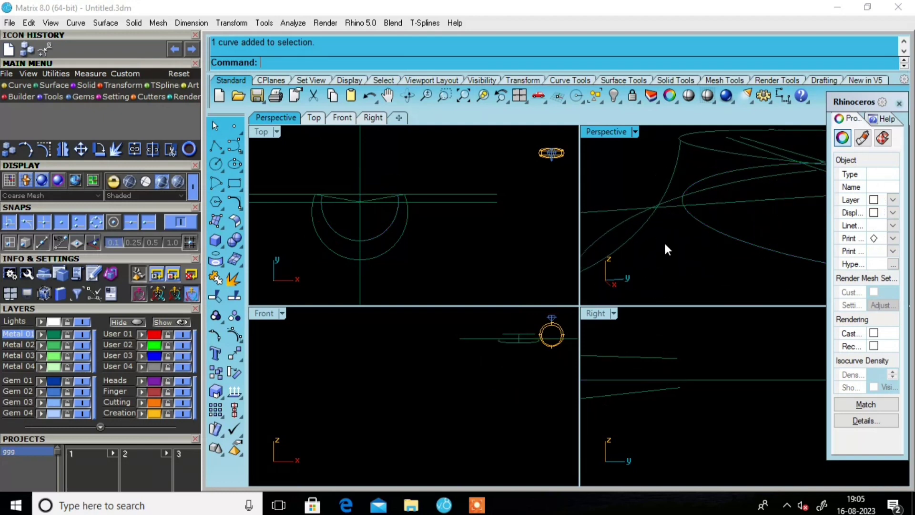
{"action": "mouse_move", "coordinate": [666, 250]}
{"action": "right_mouse_down"}
{"action": "mouse_move", "coordinate": [703, 247]}
{"action": "mouse_move", "coordinate": [701, 198]}
{"action": "mouse_move", "coordinate": [674, 212]}
{"action": "mouse_move", "coordinate": [666, 232]}
{"action": "mouse_move", "coordinate": [674, 233]}
{"action": "mouse_move", "coordinate": [665, 219]}
{"action": "right_mouse_up"}
{"action": "key", "text": "ctrl+z"}
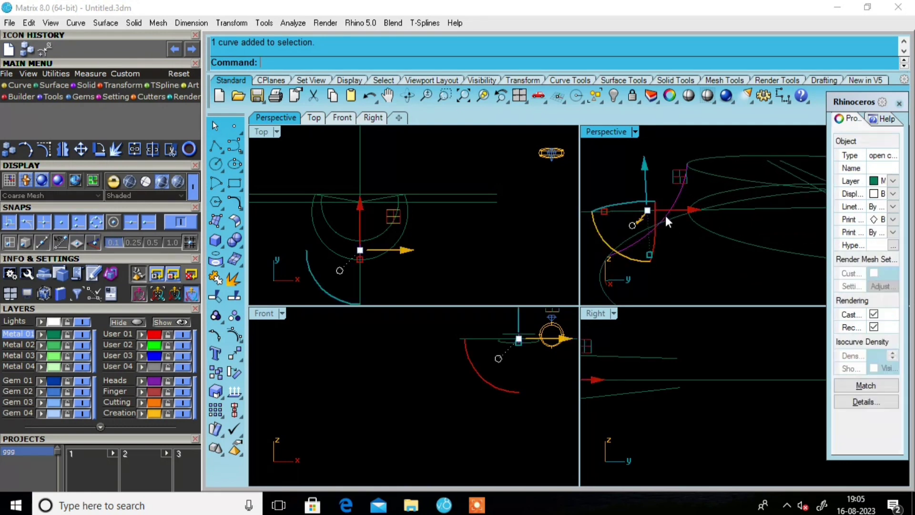
Rebuild the rail curve to 4 control points at degree 3
{"action": "left_click", "coordinate": [234, 336]}
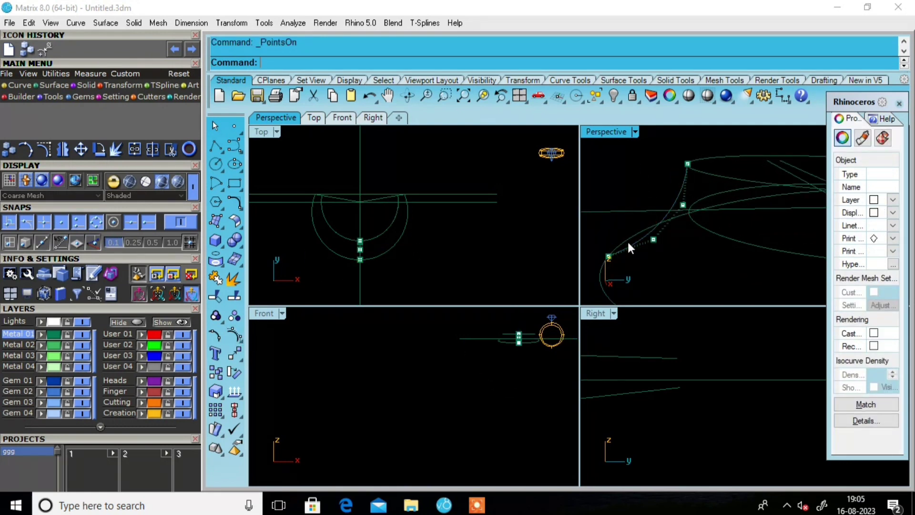
{"action": "key", "text": "Escape"}
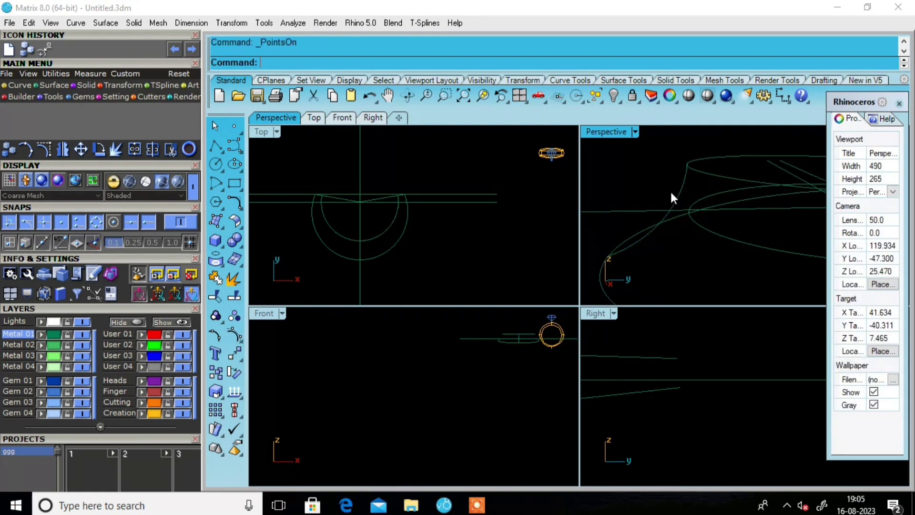
{"action": "left_click", "coordinate": [677, 190]}
{"action": "type", "text": "rebuild"}
{"action": "key", "text": "Return"}
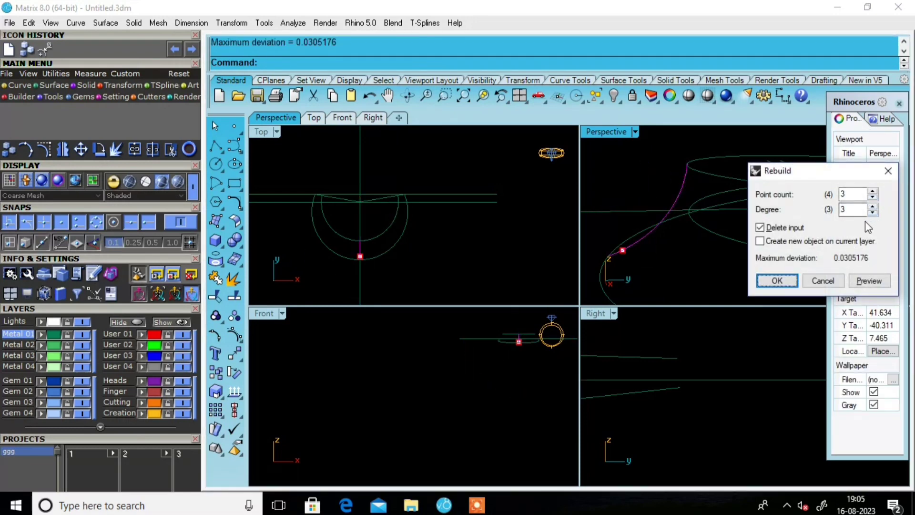
{"action": "left_click", "coordinate": [777, 281]}
{"action": "left_click", "coordinate": [717, 210]}
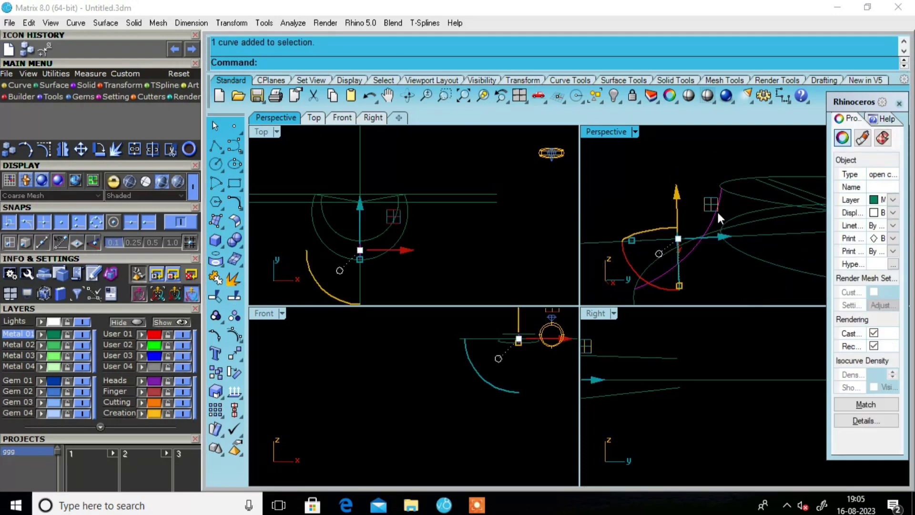
{"action": "key", "text": "Return"}
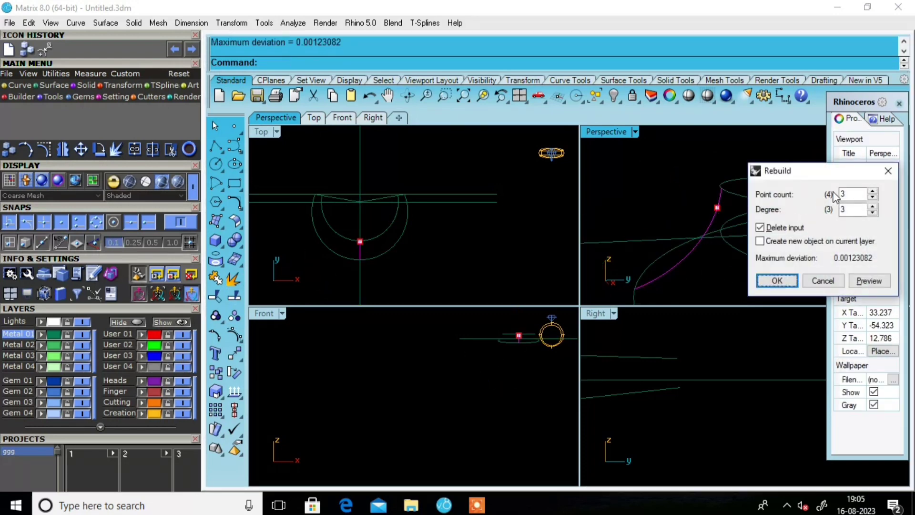
{"action": "left_click", "coordinate": [873, 193]}
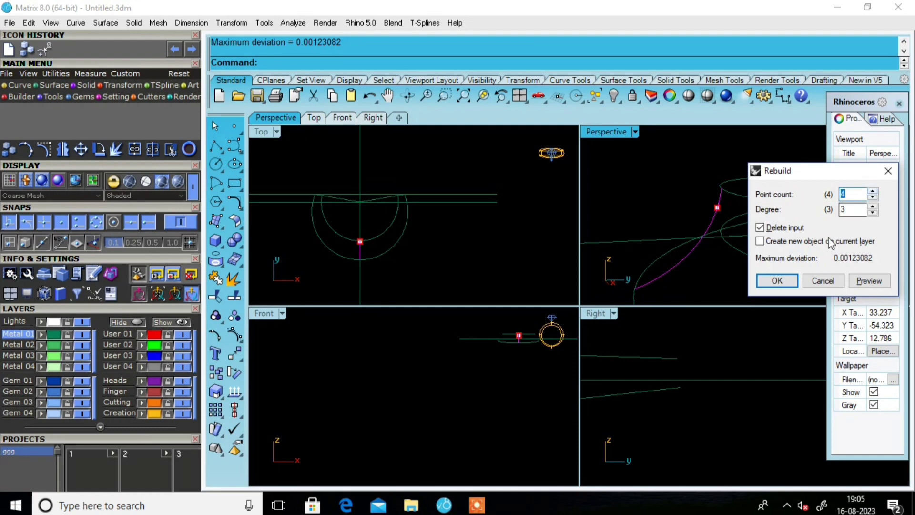
{"action": "left_click", "coordinate": [775, 282]}
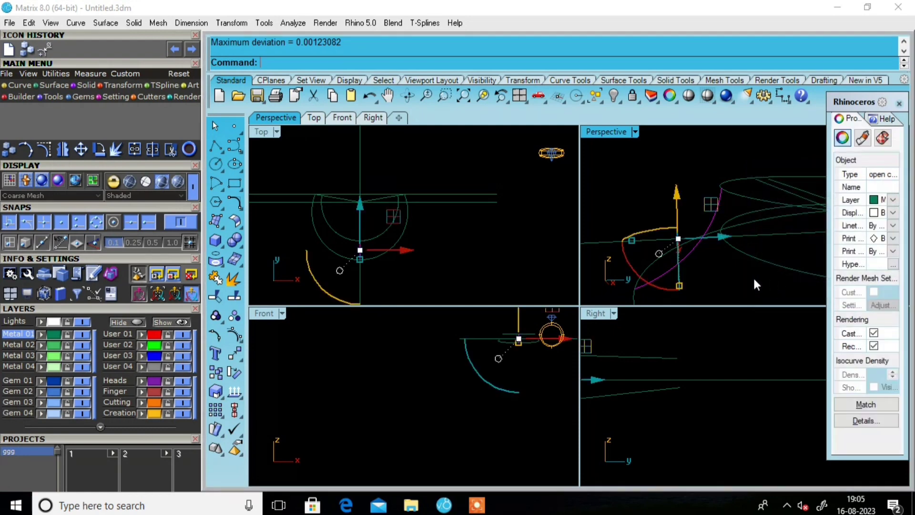
Nudge two of the rail curve's middle control points with the gumball
{"action": "left_click", "coordinate": [236, 339]}
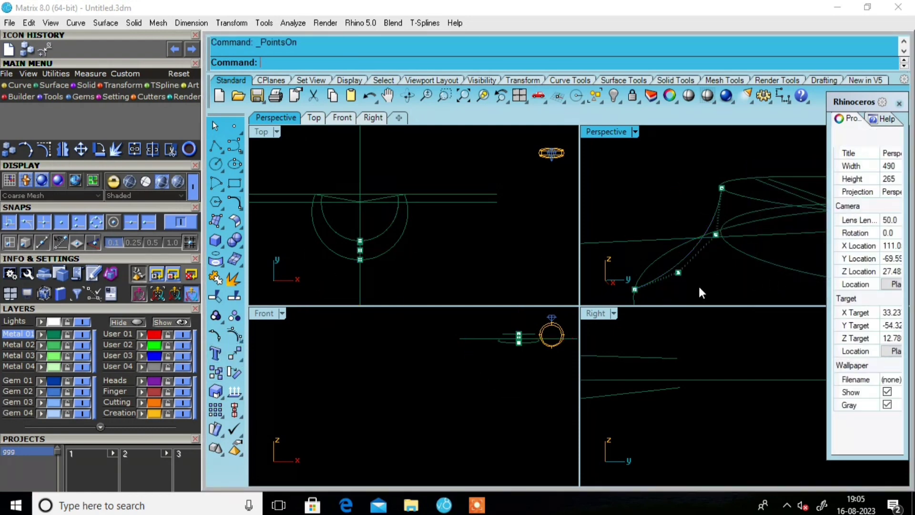
{"action": "left_click", "coordinate": [676, 275]}
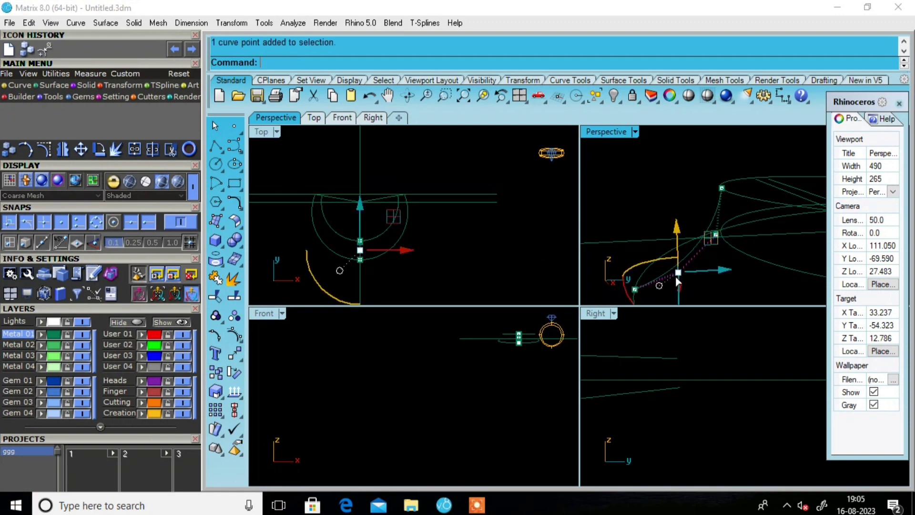
{"action": "left_click", "coordinate": [716, 234], "text": "shift"}
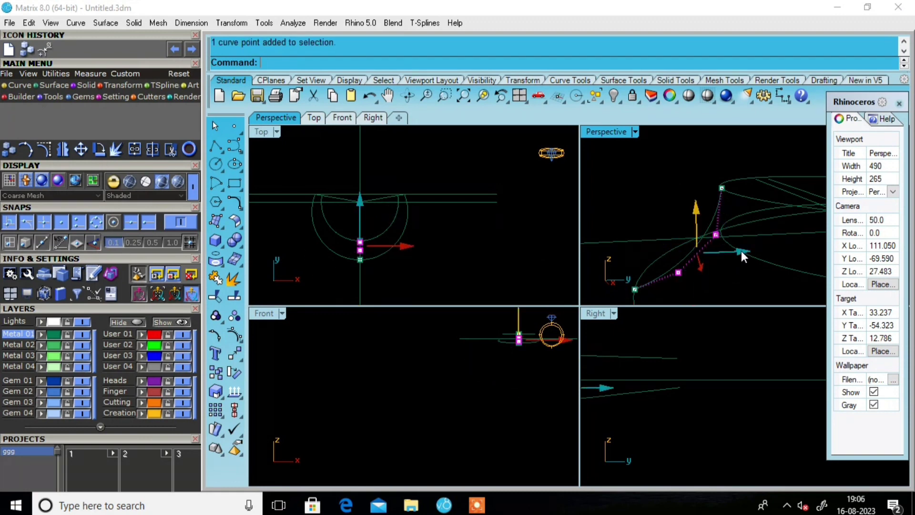
{"action": "left_click_drag", "start_coordinate": [742, 251], "coordinate": [744, 254]}
Draw a straight line (li) starting at the reshaped rail curve's end in Perspective view
{"action": "key", "text": "Escape"}
{"action": "key", "text": "Escape"}
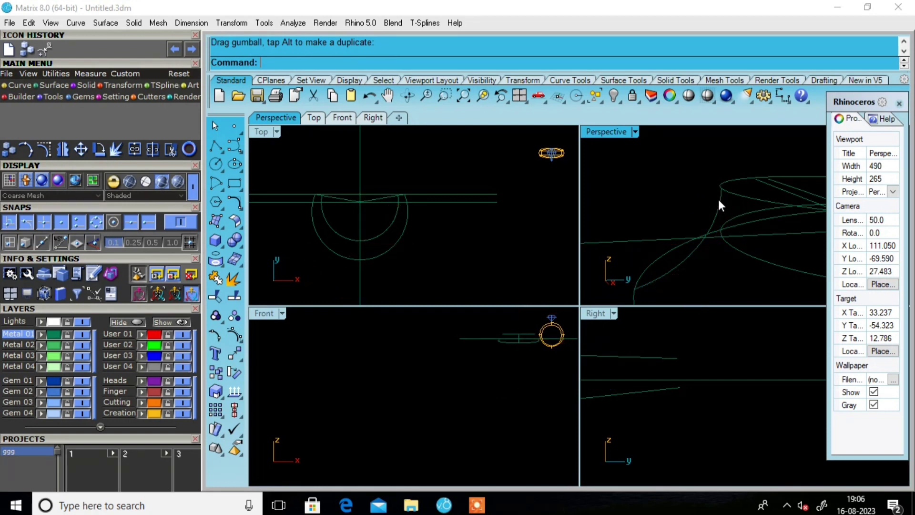
{"action": "mouse_move", "coordinate": [719, 199]}
{"action": "right_mouse_down"}
{"action": "mouse_move", "coordinate": [715, 220]}
{"action": "mouse_move", "coordinate": [737, 219]}
{"action": "mouse_move", "coordinate": [665, 216]}
{"action": "mouse_move", "coordinate": [654, 232]}
{"action": "mouse_move", "coordinate": [695, 256]}
{"action": "right_mouse_up"}
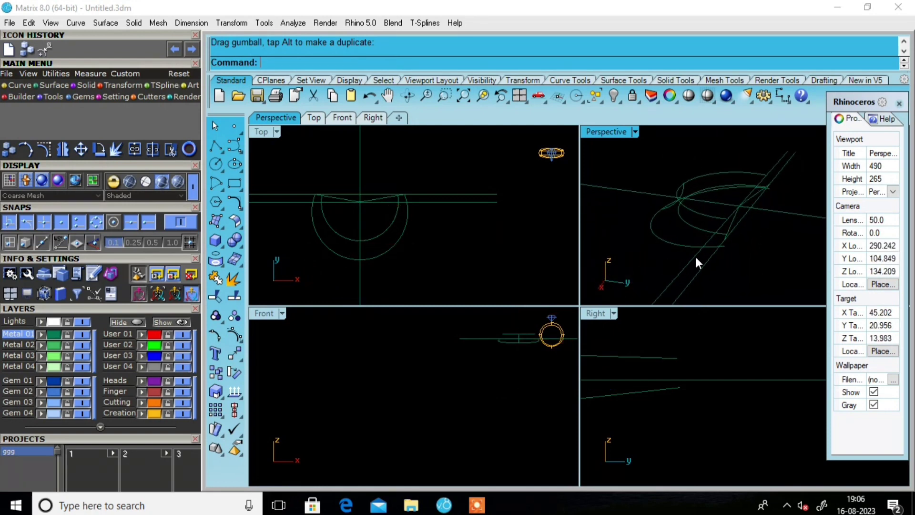
{"action": "scroll", "coordinate": [728, 235], "scroll_direction": "up", "scroll_amount": 3}
{"action": "scroll", "coordinate": [728, 235], "scroll_direction": "up", "scroll_amount": 2}
{"action": "type", "text": "li"}
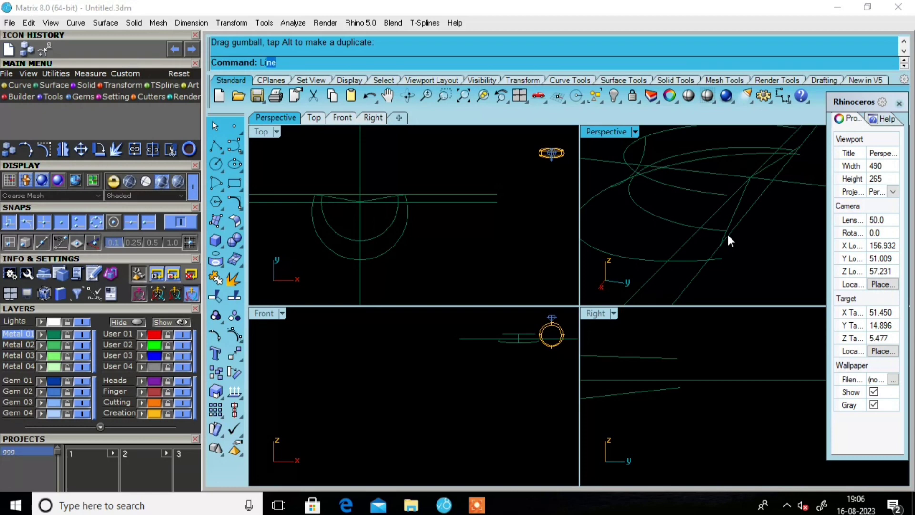
{"action": "key", "text": "Return"}
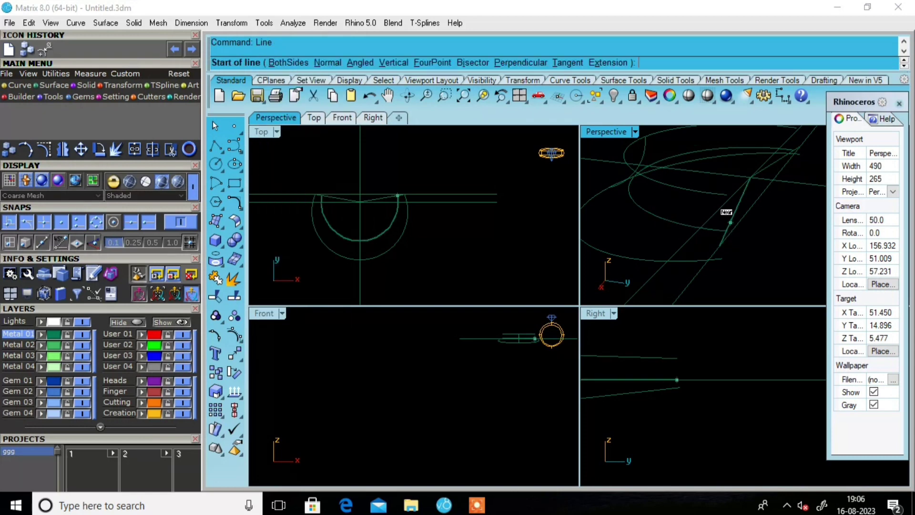
{"action": "left_click", "coordinate": [728, 195]}
{"action": "left_click", "coordinate": [723, 260]}
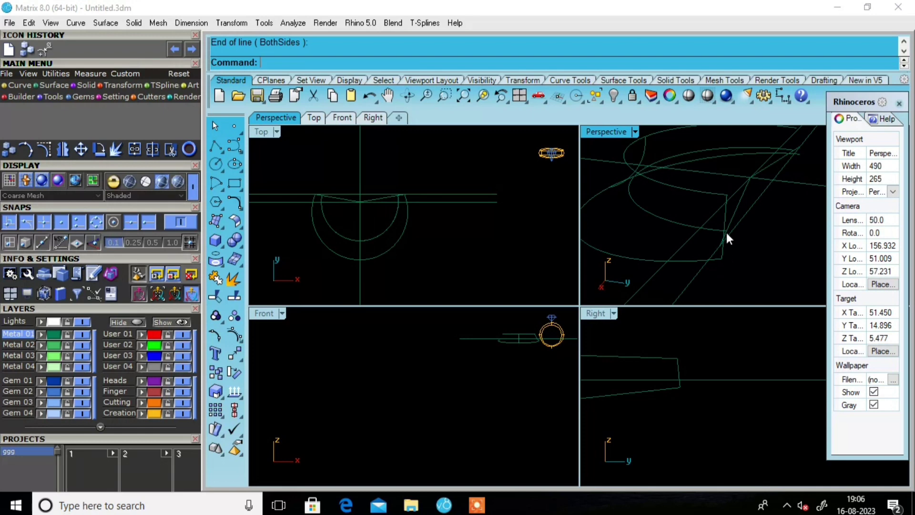
{"action": "left_click", "coordinate": [726, 216]}
{"action": "type", "text": "Le"}
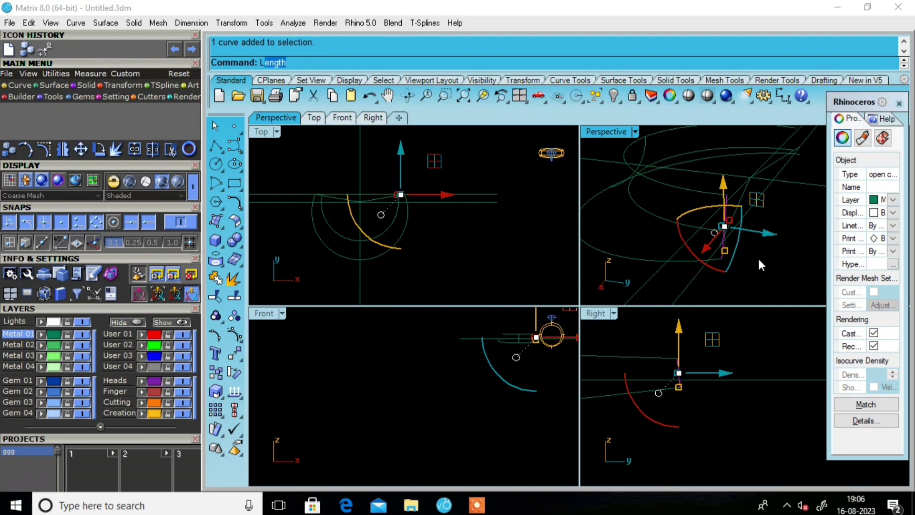
Measure the selected curve's length and delete two unneeded curves
{"action": "key", "text": "Return"}
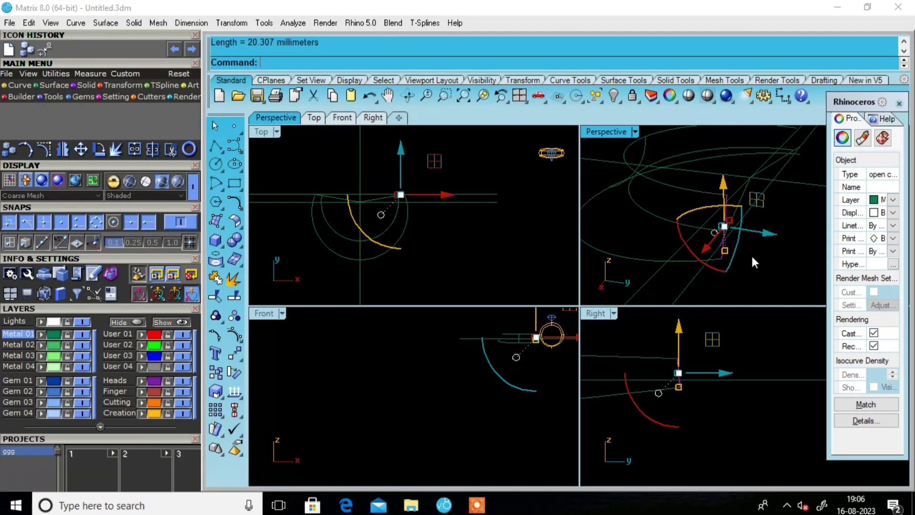
{"action": "key", "text": "Delete"}
{"action": "mouse_move", "coordinate": [751, 254]}
{"action": "right_mouse_down"}
{"action": "mouse_move", "coordinate": [734, 250]}
{"action": "mouse_move", "coordinate": [732, 262]}
{"action": "mouse_move", "coordinate": [765, 216]}
{"action": "mouse_move", "coordinate": [717, 231]}
{"action": "mouse_move", "coordinate": [788, 253]}
{"action": "mouse_move", "coordinate": [735, 223]}
{"action": "mouse_move", "coordinate": [695, 225]}
{"action": "mouse_move", "coordinate": [744, 259]}
{"action": "mouse_move", "coordinate": [752, 217]}
{"action": "mouse_move", "coordinate": [705, 229]}
{"action": "mouse_move", "coordinate": [700, 242]}
{"action": "right_mouse_up"}
{"action": "left_click", "coordinate": [752, 217]}
{"action": "key", "text": "Delete"}
In the Right view, rotate the 192.433 mm half-ring curve about its end point to slope like the other rings
{"action": "left_click", "coordinate": [701, 237]}
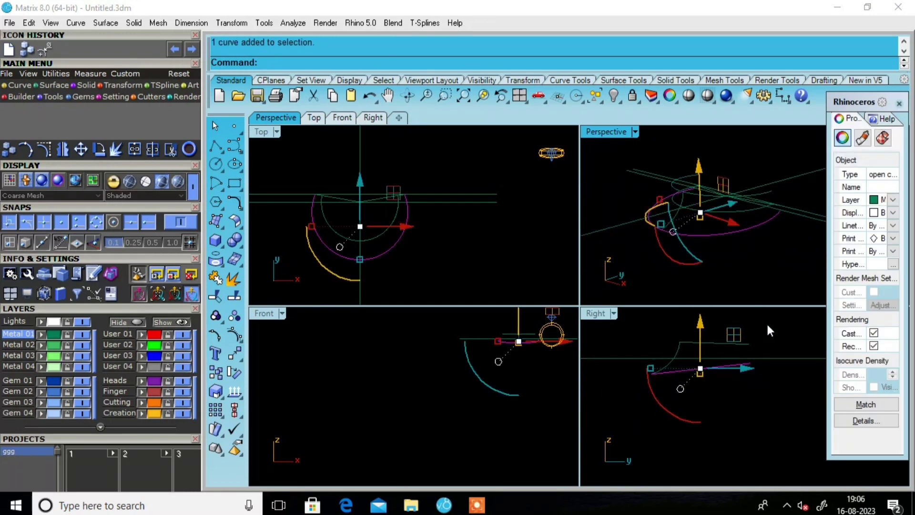
{"action": "left_click", "coordinate": [763, 326]}
{"action": "right_click_drag", "start_coordinate": [746, 339], "coordinate": [740, 345]}
{"action": "left_click", "coordinate": [740, 345]}
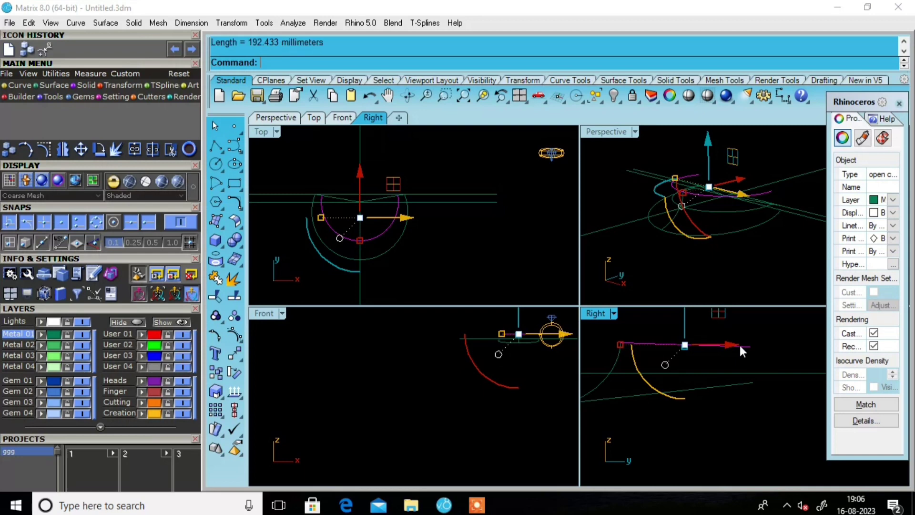
{"action": "left_click", "coordinate": [230, 376]}
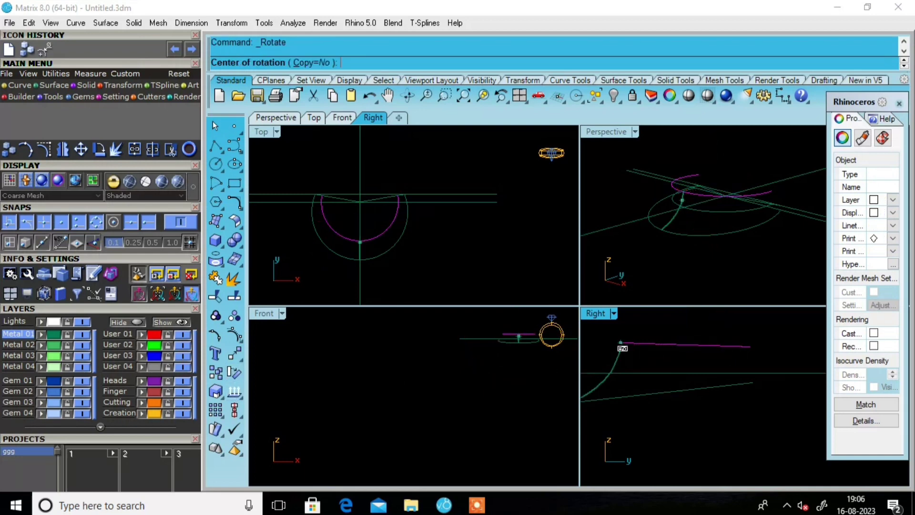
{"action": "left_click", "coordinate": [621, 342]}
{"action": "left_click", "coordinate": [752, 347]}
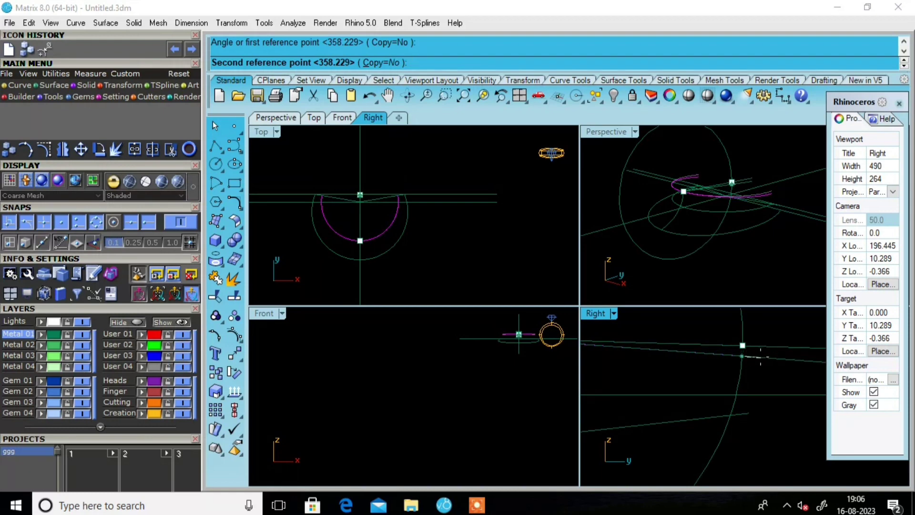
{"action": "left_click", "coordinate": [760, 357]}
{"action": "left_click", "coordinate": [742, 358]}
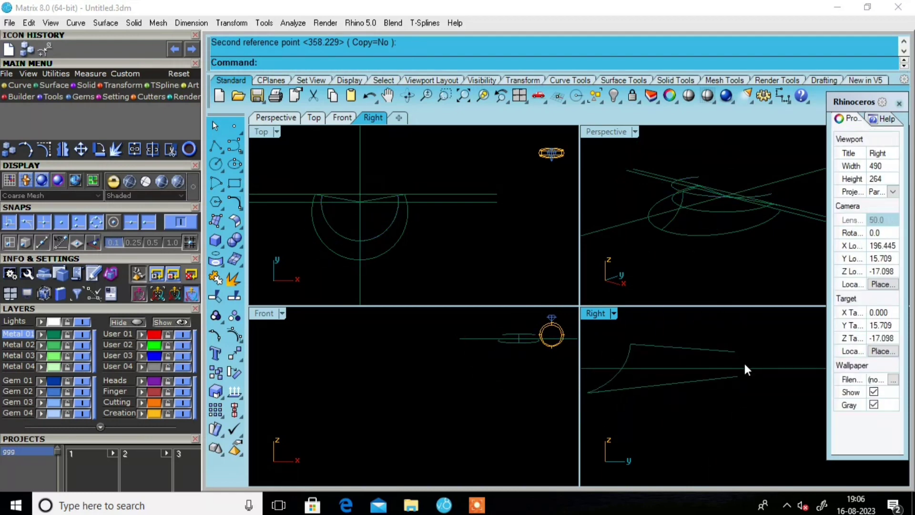
{"action": "type", "text": "Dis"}
Measure the distance from the curve end and the length of the construction line
{"action": "key", "text": "Return"}
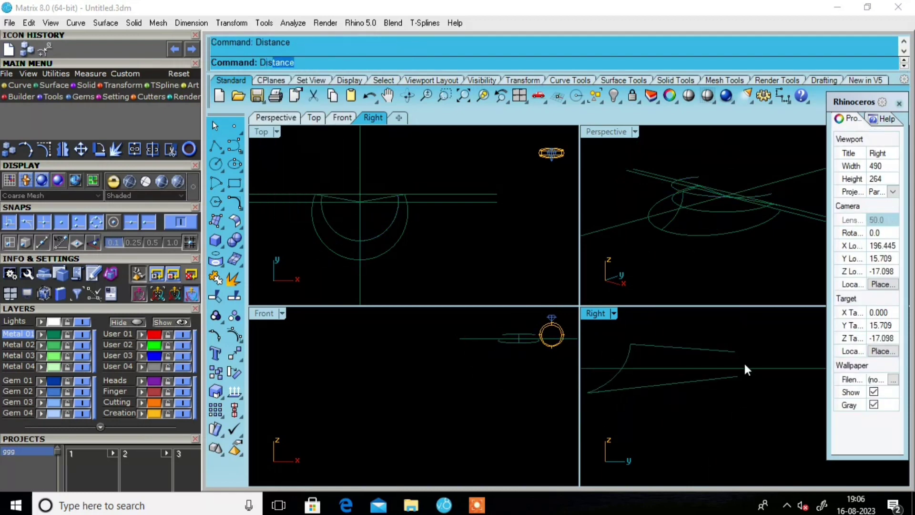
{"action": "left_click", "coordinate": [735, 351]}
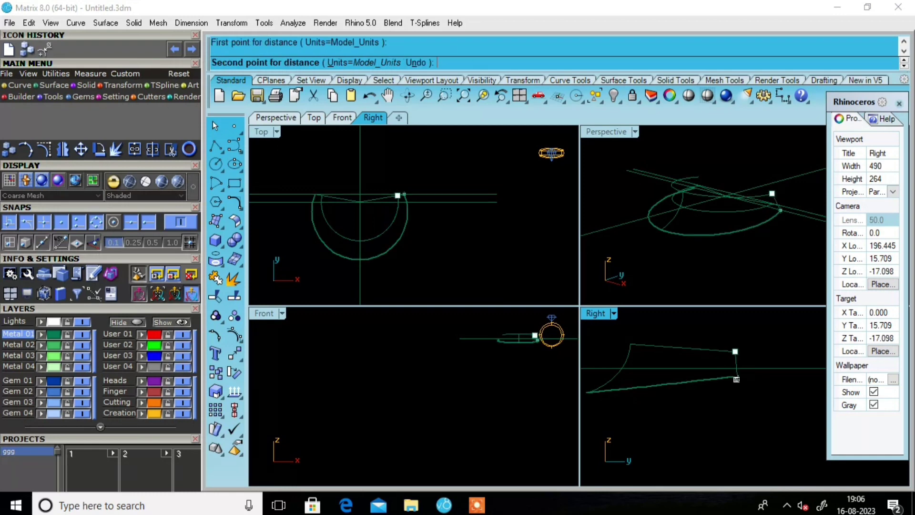
{"action": "left_click", "coordinate": [737, 378]}
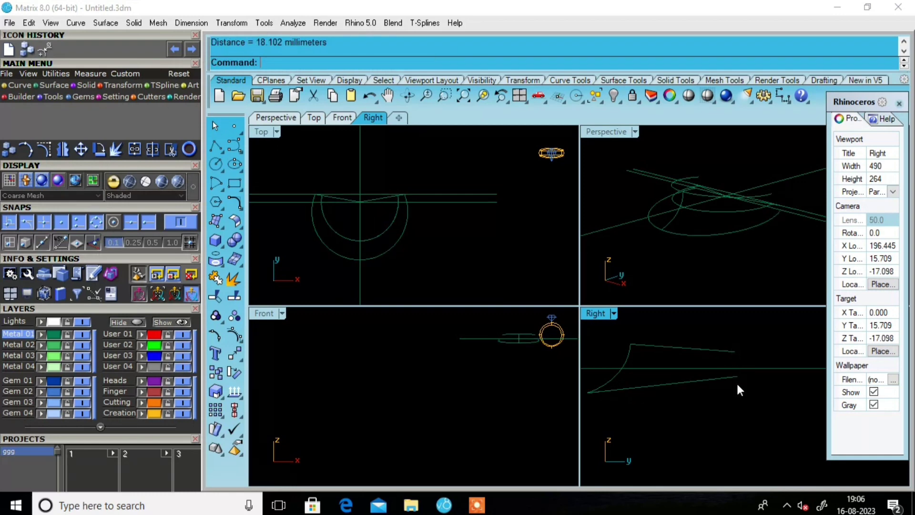
{"action": "left_click", "coordinate": [732, 379]}
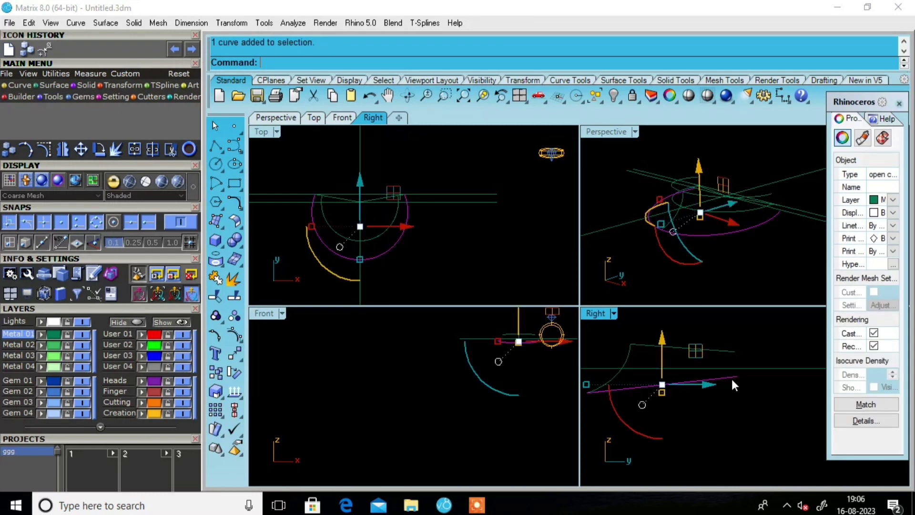
{"action": "key", "text": "Return"}
{"action": "left_click", "coordinate": [585, 392]}
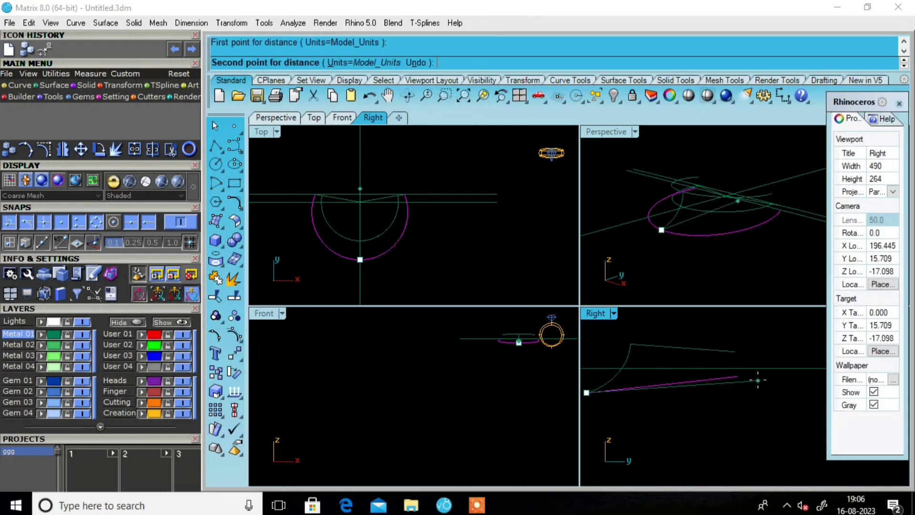
{"action": "left_click", "coordinate": [730, 380]}
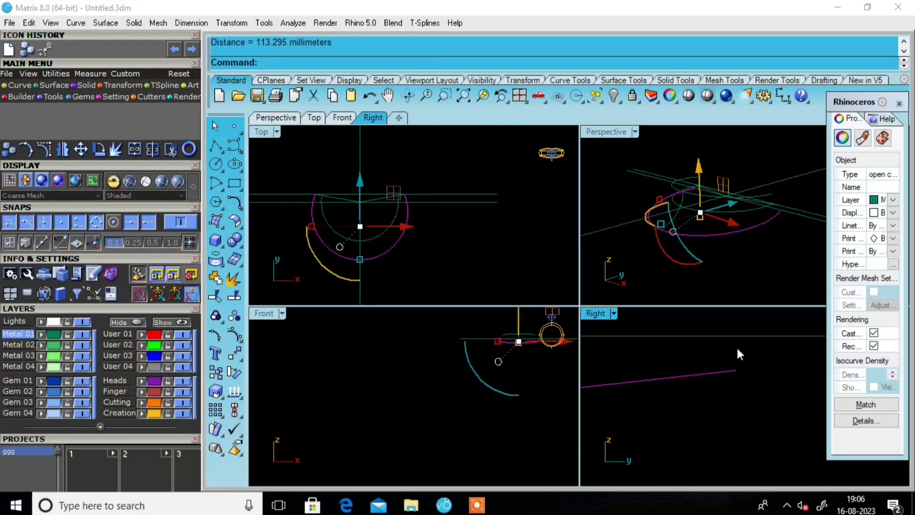
Take another distance measurement near the curve's lower end
{"action": "key", "text": "Escape"}
{"action": "left_click", "coordinate": [726, 379]}
{"action": "key", "text": "Return"}
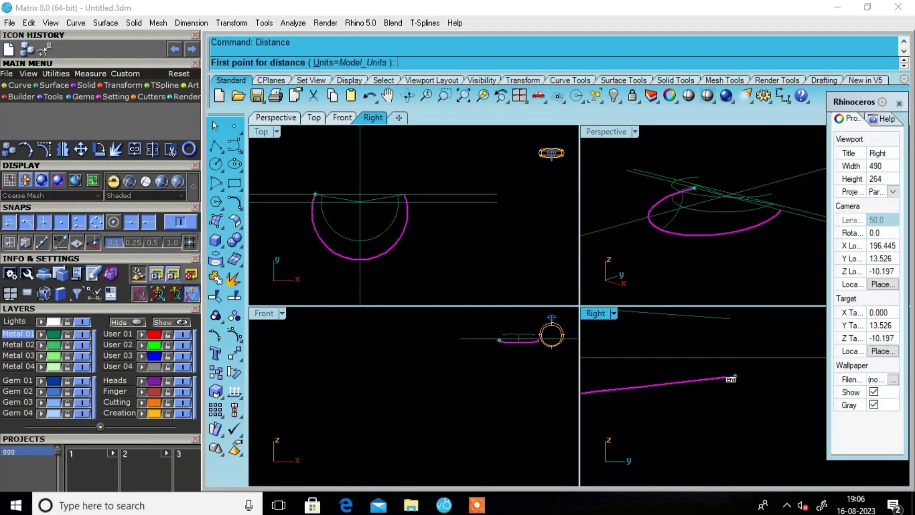
{"action": "left_click", "coordinate": [739, 388]}
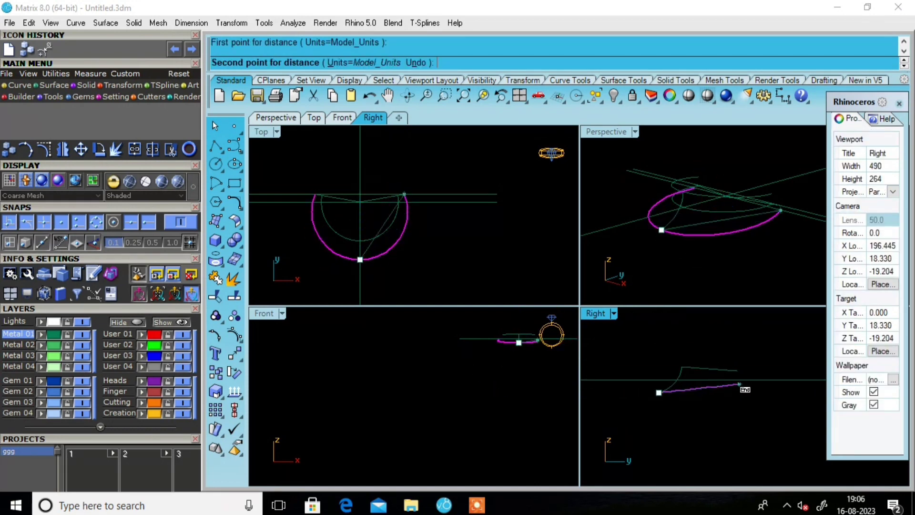
{"action": "key", "text": "Escape"}
{"action": "left_click", "coordinate": [744, 390]}
{"action": "key", "text": "Escape"}
Rotate the first rail curve about its end point to a new angle
{"action": "left_click", "coordinate": [730, 381]}
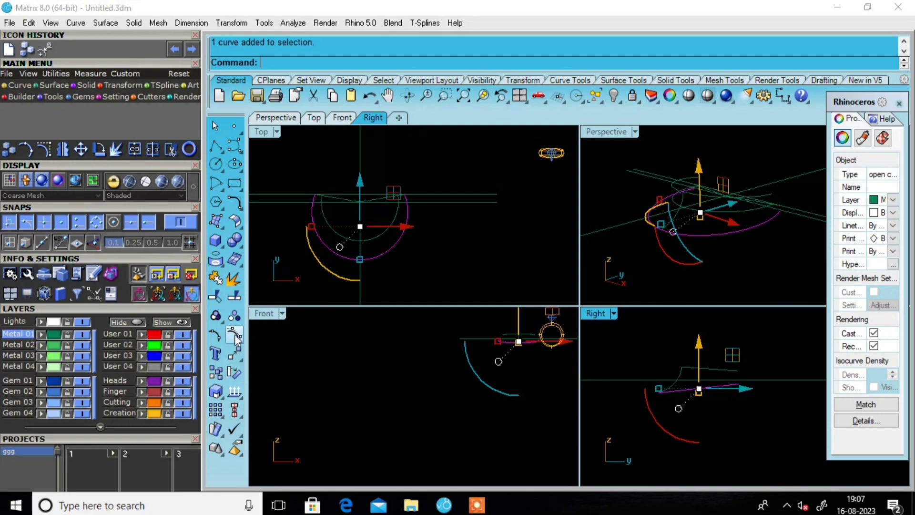
{"action": "left_click", "coordinate": [232, 374]}
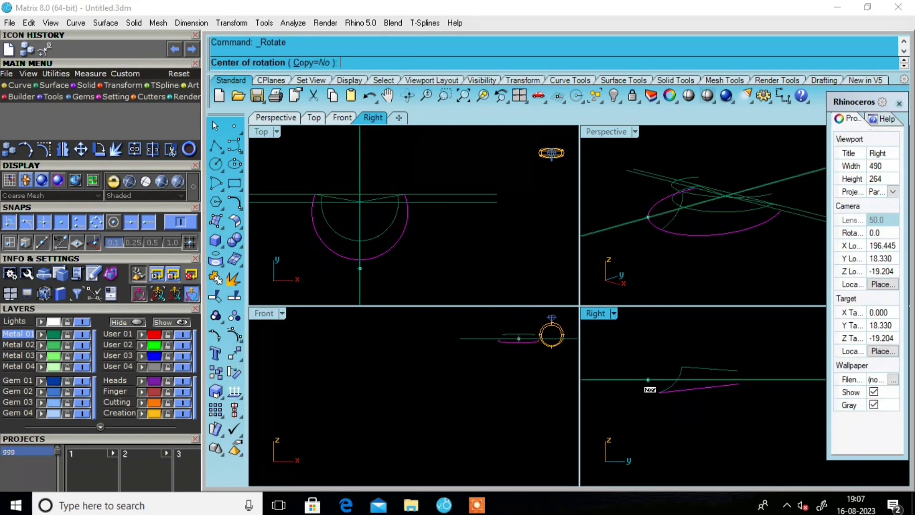
{"action": "left_click", "coordinate": [659, 392]}
{"action": "scroll", "coordinate": [729, 382], "scroll_direction": "up", "scroll_amount": 3}
{"action": "scroll", "coordinate": [729, 383], "scroll_direction": "up", "scroll_amount": 2}
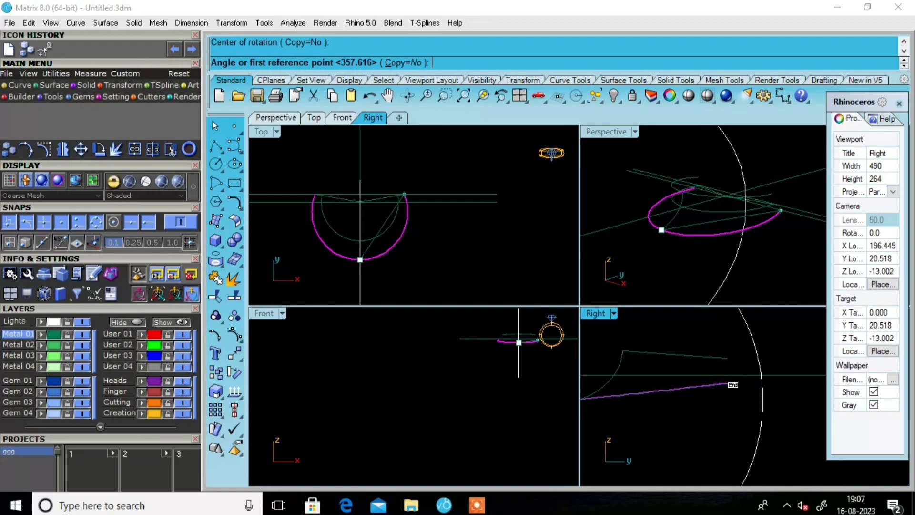
{"action": "left_click", "coordinate": [721, 374]}
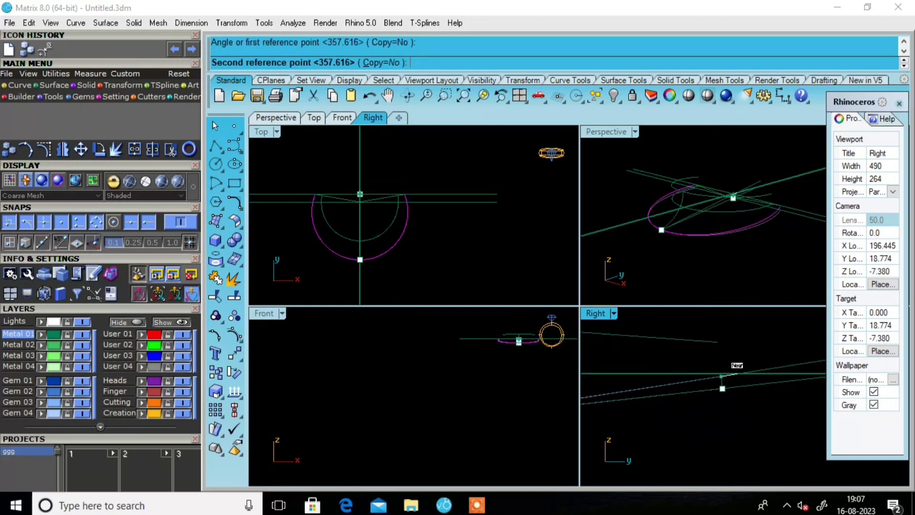
{"action": "scroll", "coordinate": [725, 371], "scroll_direction": "up", "scroll_amount": 5}
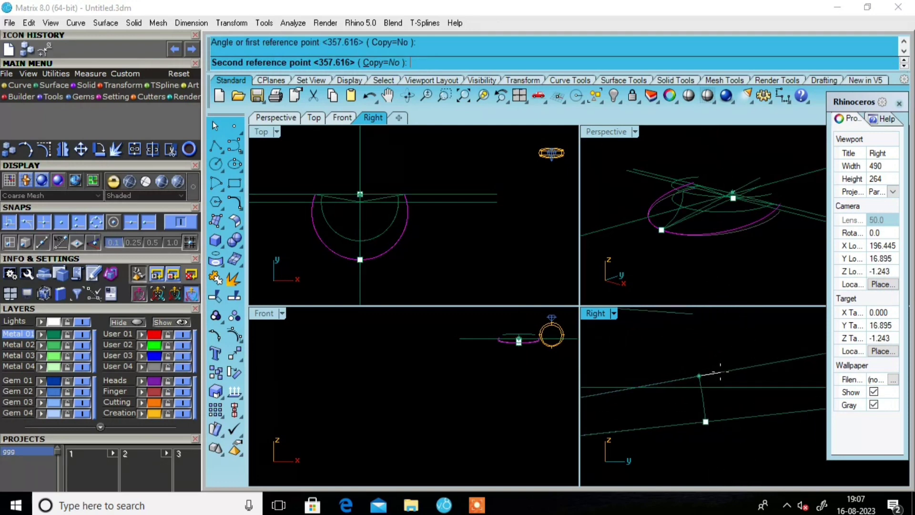
{"action": "left_click", "coordinate": [720, 373]}
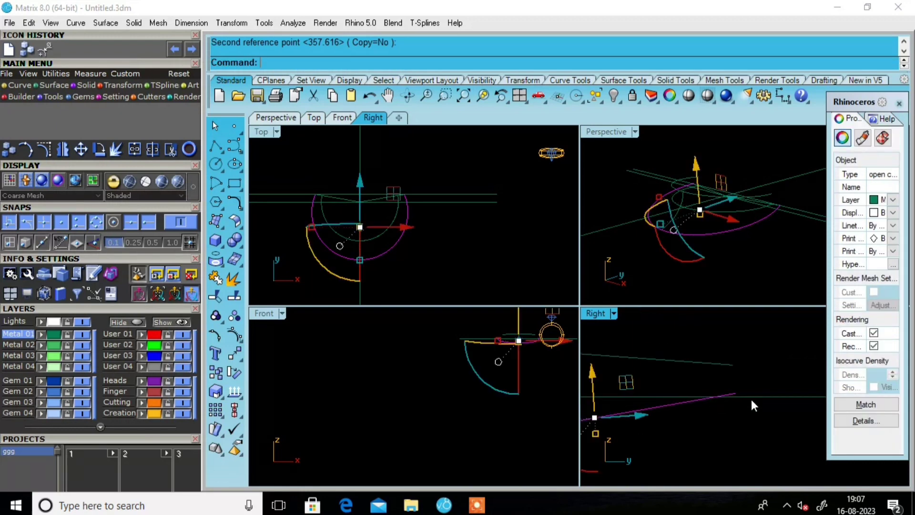
Rotate the second rail curve about its end point to a new angle
{"action": "left_click", "coordinate": [751, 385]}
{"action": "left_click", "coordinate": [708, 361]}
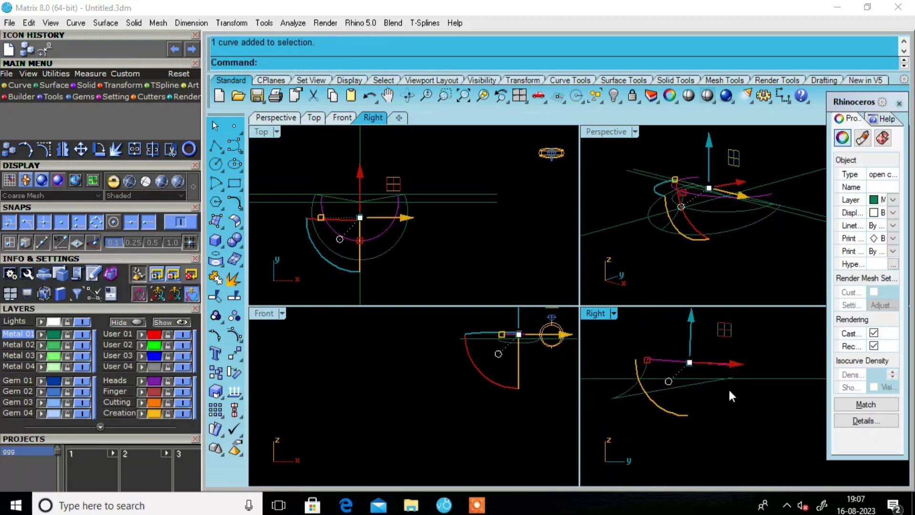
{"action": "key", "text": "Return"}
{"action": "left_click", "coordinate": [647, 358]}
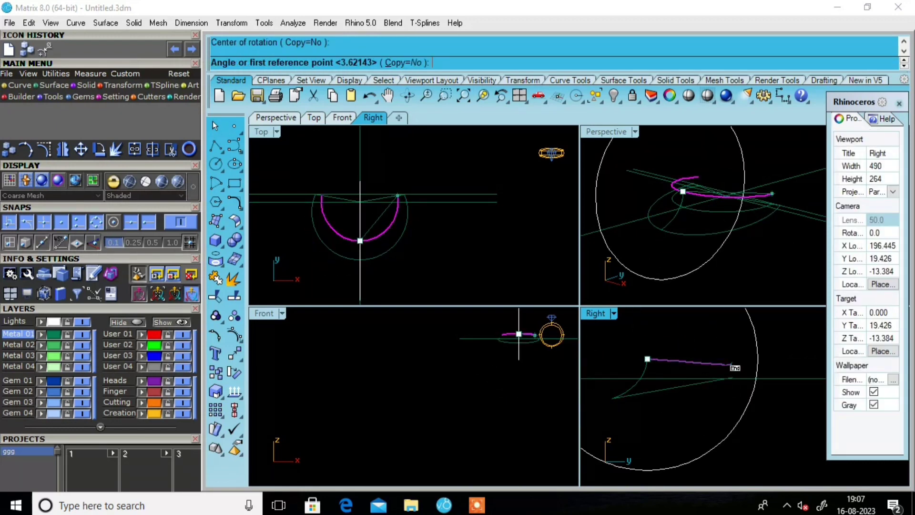
{"action": "left_click", "coordinate": [733, 365]}
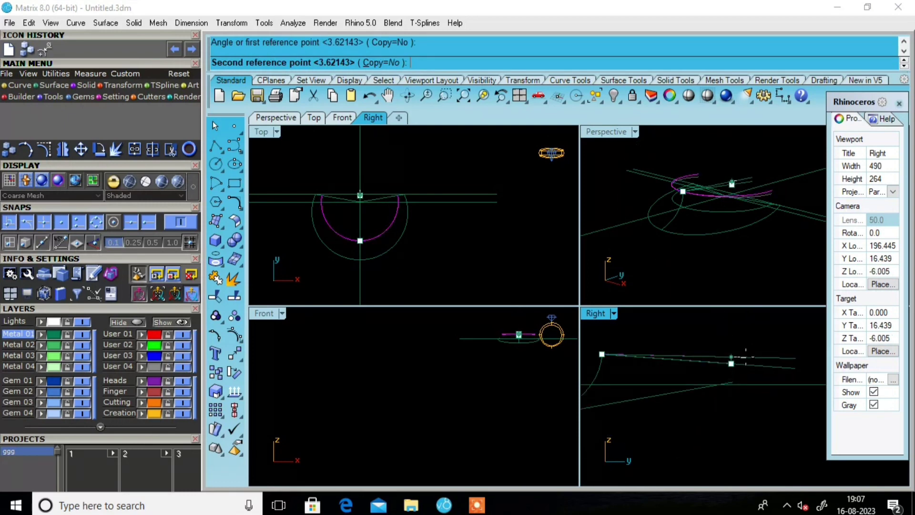
{"action": "left_click", "coordinate": [745, 357]}
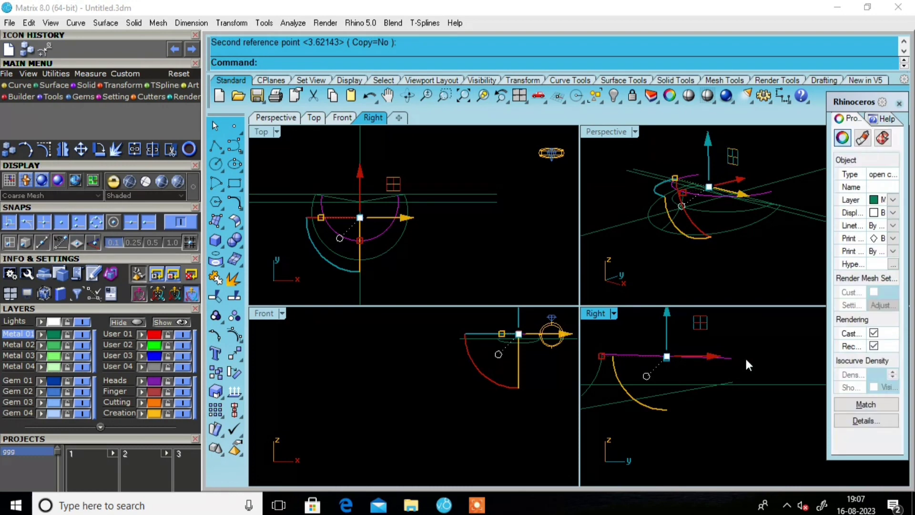
{"action": "key", "text": "Escape"}
Measure the 15.340 mm distance between the curves
{"action": "scroll", "coordinate": [734, 359], "scroll_direction": "up", "scroll_amount": 2}
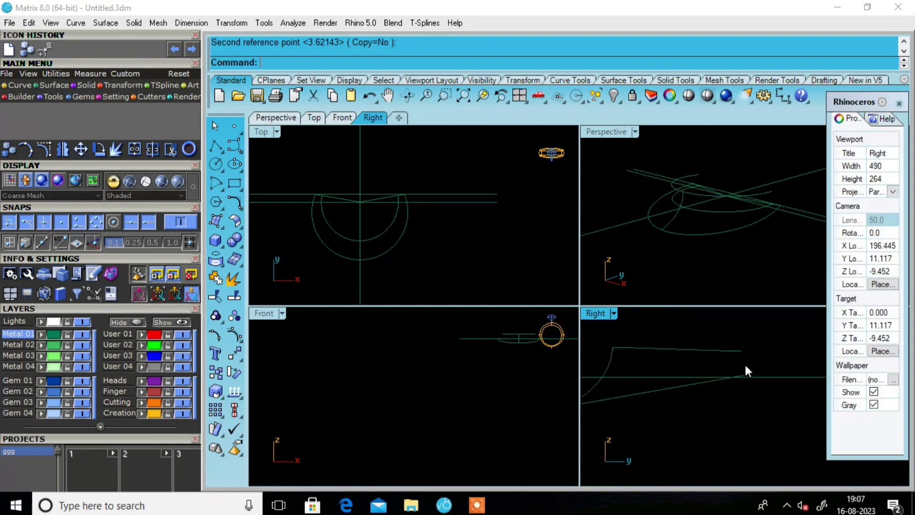
{"action": "scroll", "coordinate": [744, 360], "scroll_direction": "up", "scroll_amount": 2}
{"action": "type", "text": "Di"}
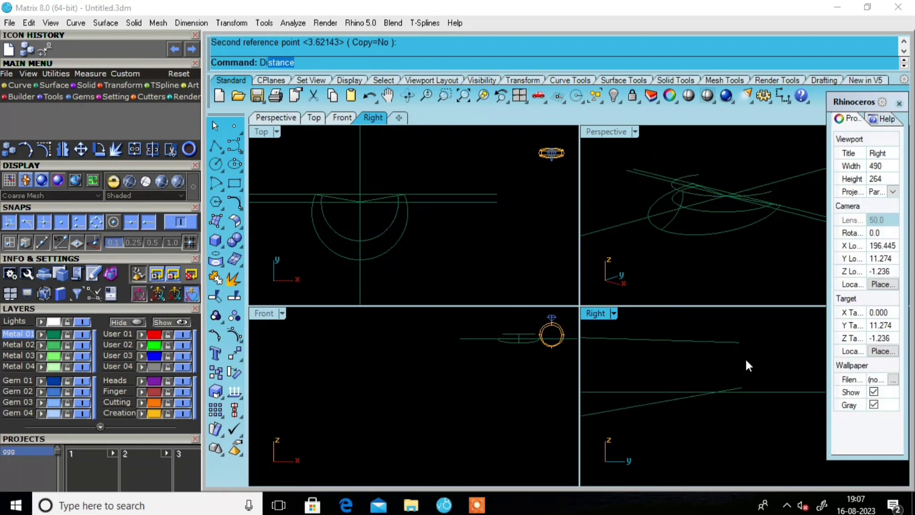
{"action": "key", "text": "Return"}
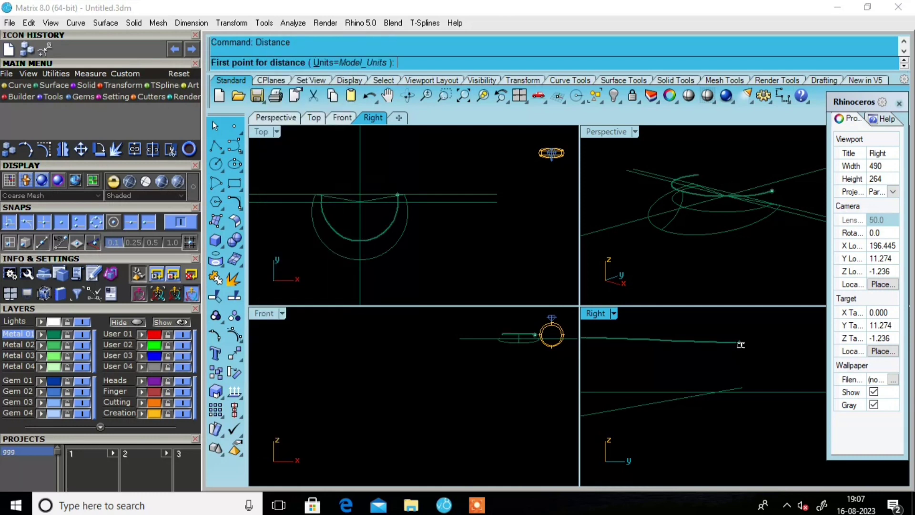
{"action": "left_click", "coordinate": [740, 344]}
{"action": "left_click", "coordinate": [742, 387]}
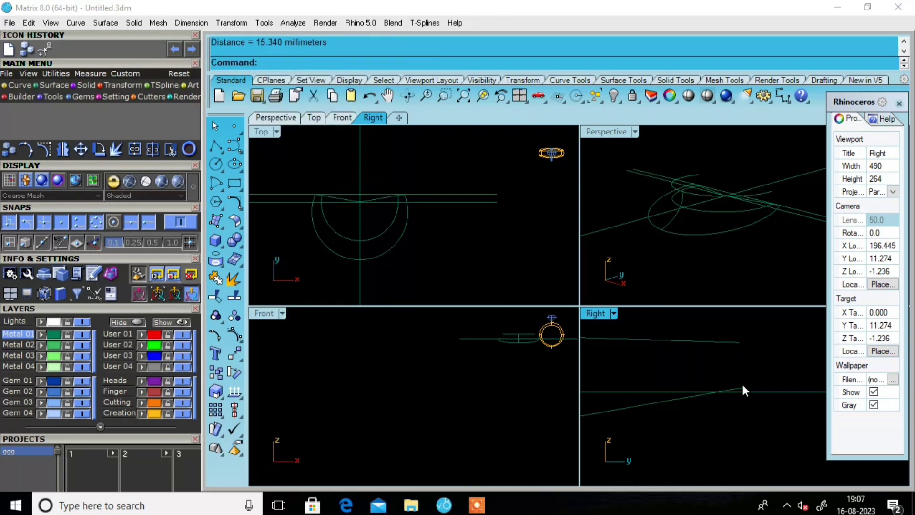
Window-select the long crossing construction lines in Perspective
{"action": "scroll", "coordinate": [720, 359], "scroll_direction": "down", "scroll_amount": 2}
{"action": "scroll", "coordinate": [689, 362], "scroll_direction": "down", "scroll_amount": 1}
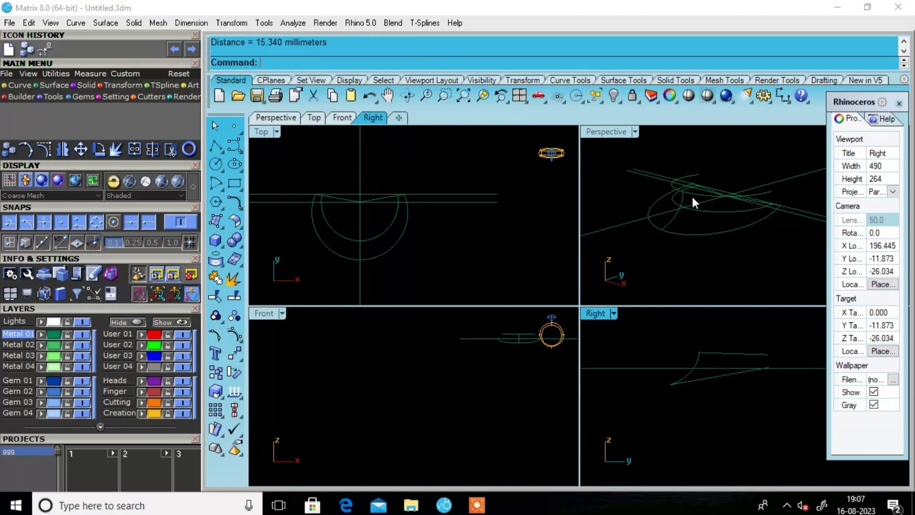
{"action": "mouse_move", "coordinate": [721, 204]}
{"action": "right_mouse_down"}
{"action": "mouse_move", "coordinate": [619, 169]}
{"action": "mouse_move", "coordinate": [643, 225]}
{"action": "mouse_move", "coordinate": [782, 212]}
{"action": "right_mouse_up"}
{"action": "left_click_drag", "start_coordinate": [785, 210], "coordinate": [748, 259]}
Delete the long construction lines and one more stray curve
{"action": "key", "text": "Delete"}
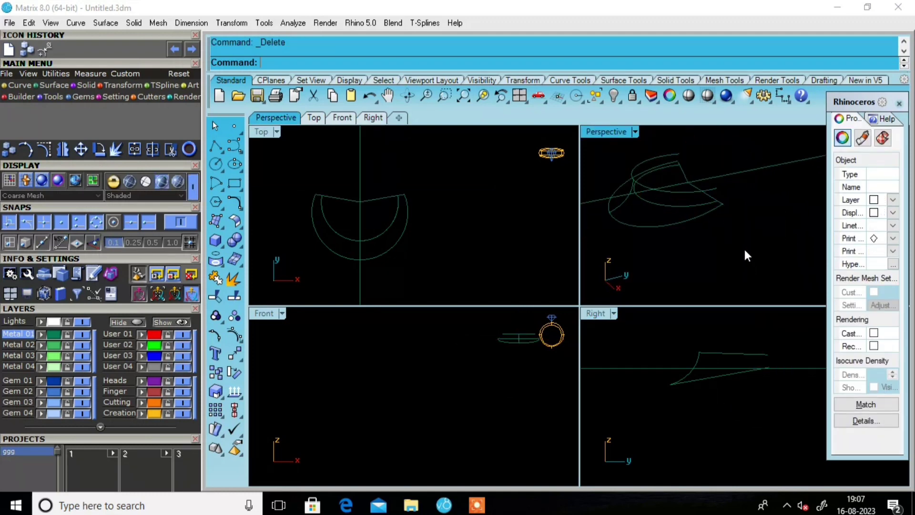
{"action": "mouse_move", "coordinate": [676, 220]}
{"action": "right_mouse_down"}
{"action": "mouse_move", "coordinate": [739, 168]}
{"action": "mouse_move", "coordinate": [724, 173]}
{"action": "right_mouse_up"}
{"action": "left_click", "coordinate": [724, 174]}
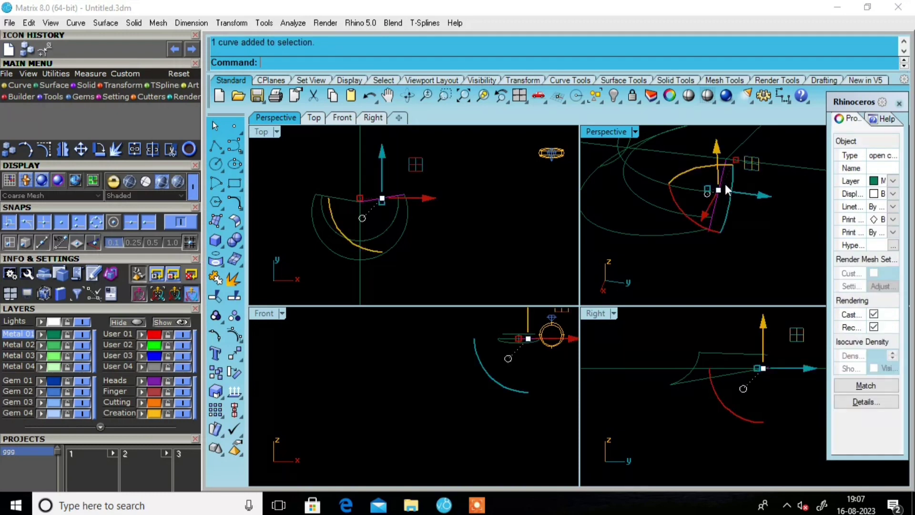
{"action": "key", "text": "Delete"}
{"action": "mouse_move", "coordinate": [733, 217]}
{"action": "right_mouse_down"}
{"action": "mouse_move", "coordinate": [731, 193]}
{"action": "mouse_move", "coordinate": [710, 214]}
{"action": "mouse_move", "coordinate": [760, 219]}
{"action": "mouse_move", "coordinate": [694, 259]}
{"action": "mouse_move", "coordinate": [702, 234]}
{"action": "mouse_move", "coordinate": [725, 252]}
{"action": "mouse_move", "coordinate": [782, 167]}
{"action": "mouse_move", "coordinate": [623, 231]}
{"action": "mouse_move", "coordinate": [756, 214]}
{"action": "mouse_move", "coordinate": [620, 213]}
{"action": "mouse_move", "coordinate": [622, 235]}
{"action": "mouse_move", "coordinate": [672, 238]}
{"action": "right_mouse_up"}
Lock the selected curve, then select only the inner arc curve
{"action": "left_click", "coordinate": [702, 233]}
{"action": "left_click", "coordinate": [634, 100]}
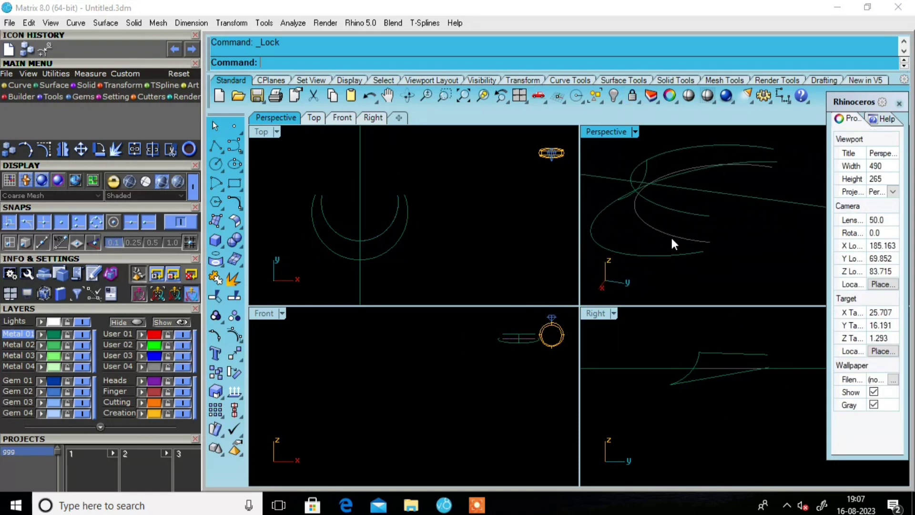
{"action": "scroll", "coordinate": [708, 226], "scroll_direction": "up", "scroll_amount": 2}
{"action": "mouse_move", "coordinate": [719, 218]}
{"action": "right_mouse_down"}
{"action": "mouse_move", "coordinate": [695, 262]}
{"action": "mouse_move", "coordinate": [780, 226]}
{"action": "mouse_move", "coordinate": [699, 234]}
{"action": "mouse_move", "coordinate": [729, 260]}
{"action": "mouse_move", "coordinate": [758, 205]}
{"action": "mouse_move", "coordinate": [615, 210]}
{"action": "mouse_move", "coordinate": [583, 229]}
{"action": "mouse_move", "coordinate": [863, 224]}
{"action": "mouse_move", "coordinate": [858, 188]}
{"action": "mouse_move", "coordinate": [853, 201]}
{"action": "mouse_move", "coordinate": [599, 246]}
{"action": "mouse_move", "coordinate": [739, 235]}
{"action": "mouse_move", "coordinate": [688, 205]}
{"action": "mouse_move", "coordinate": [755, 194]}
{"action": "mouse_move", "coordinate": [603, 204]}
{"action": "mouse_move", "coordinate": [695, 219]}
{"action": "mouse_move", "coordinate": [740, 241]}
{"action": "right_mouse_up"}
{"action": "left_click", "coordinate": [747, 229]}
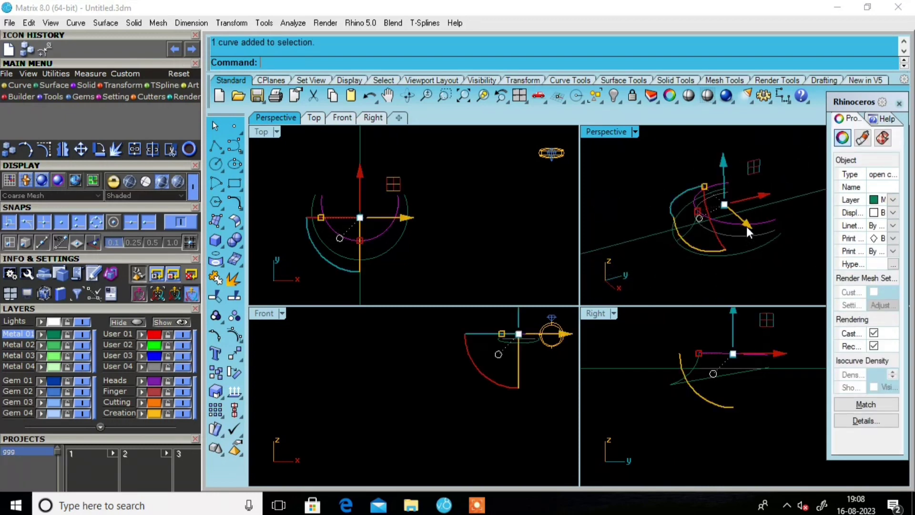
{"action": "left_click", "coordinate": [773, 270]}
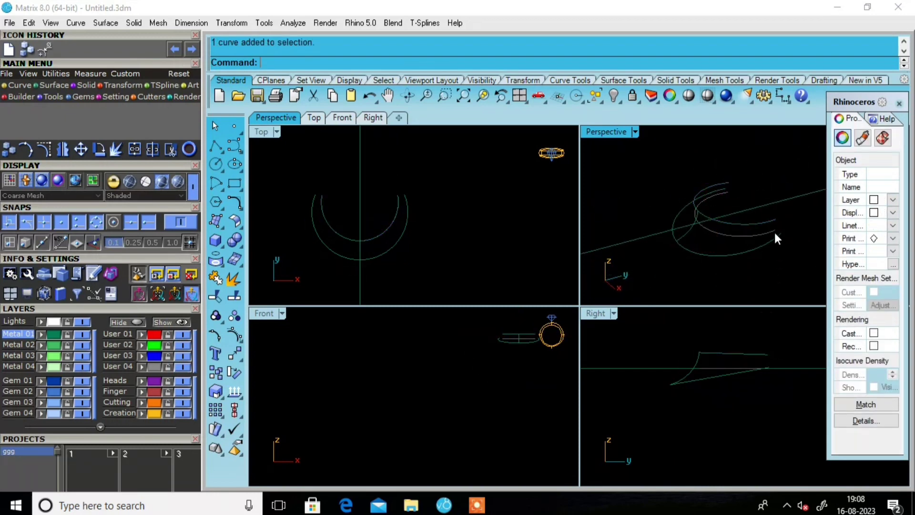
{"action": "left_click", "coordinate": [758, 223]}
{"action": "type", "text": "Re"}
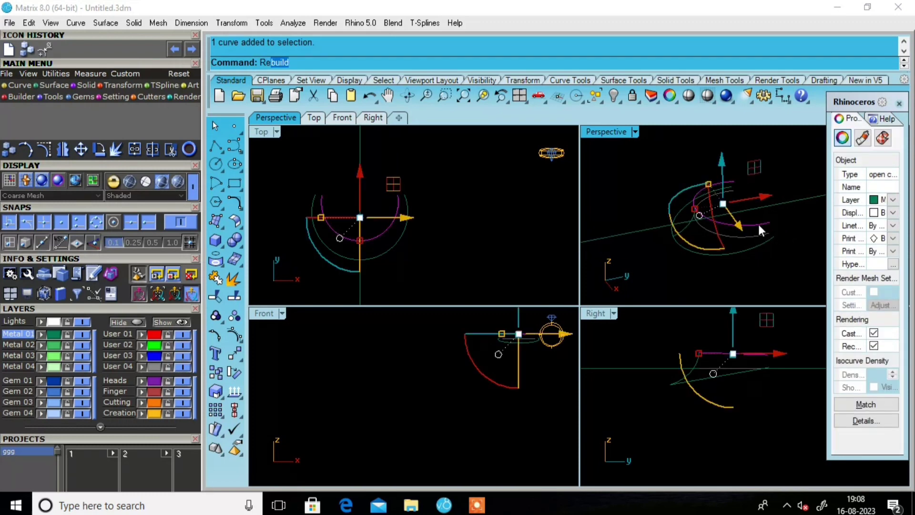
Rebuild the inner arc to 22 points at degree 3
{"action": "key", "text": "Return"}
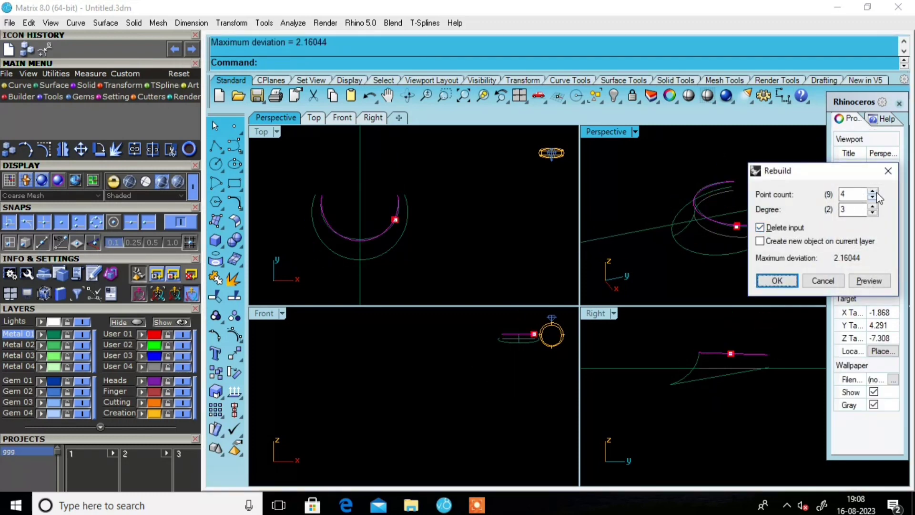
{"action": "left_click", "coordinate": [872, 192]}
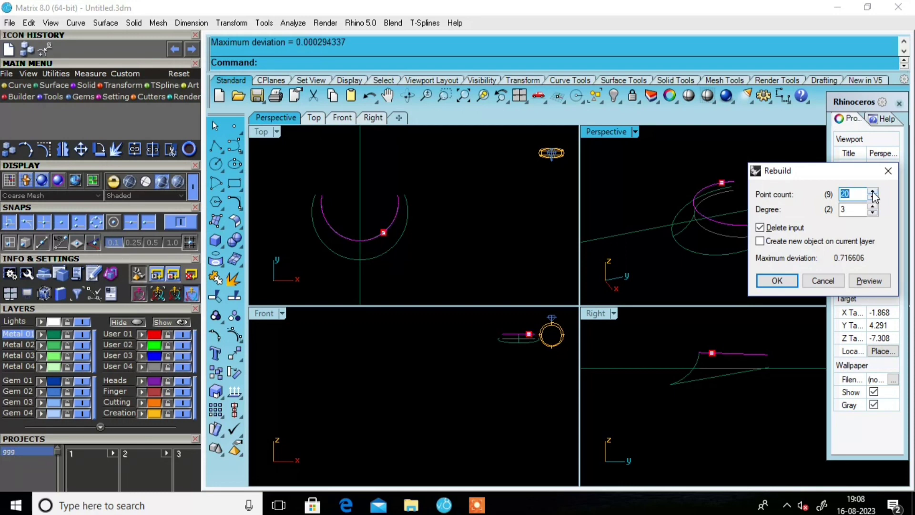
{"action": "left_click", "coordinate": [873, 192]}
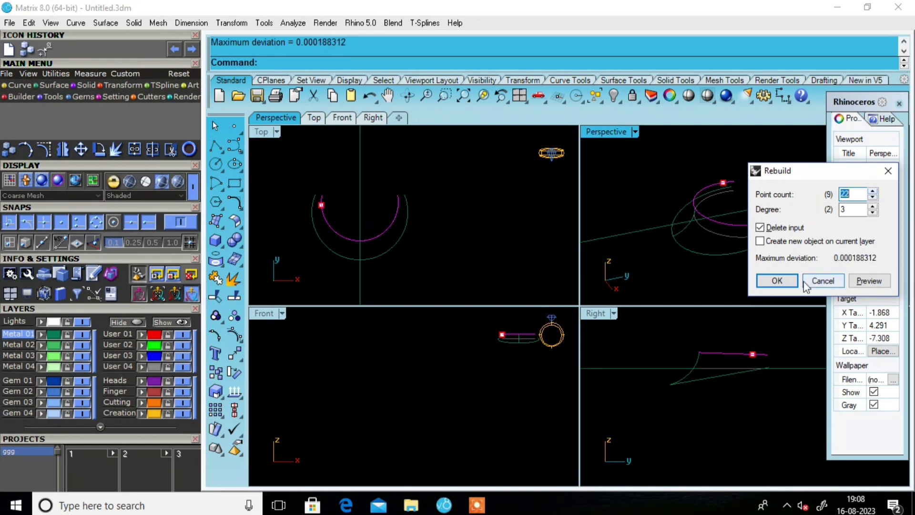
{"action": "left_click", "coordinate": [777, 281]}
Repeat the 22-point, degree-3 rebuild on the outer arc
{"action": "left_click", "coordinate": [714, 257]}
{"action": "right_click", "coordinate": [713, 256]}
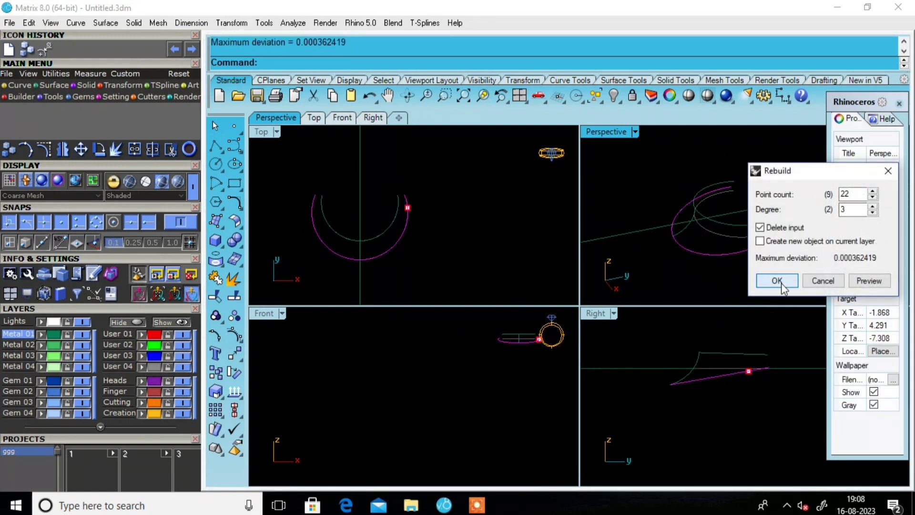
{"action": "left_click", "coordinate": [777, 280]}
{"action": "mouse_move", "coordinate": [766, 284]}
{"action": "right_mouse_down"}
{"action": "mouse_move", "coordinate": [748, 242]}
{"action": "mouse_move", "coordinate": [704, 244]}
{"action": "right_mouse_up"}
{"action": "scroll", "coordinate": [758, 241], "scroll_direction": "up", "scroll_amount": 3}
{"action": "type", "text": "Li"}
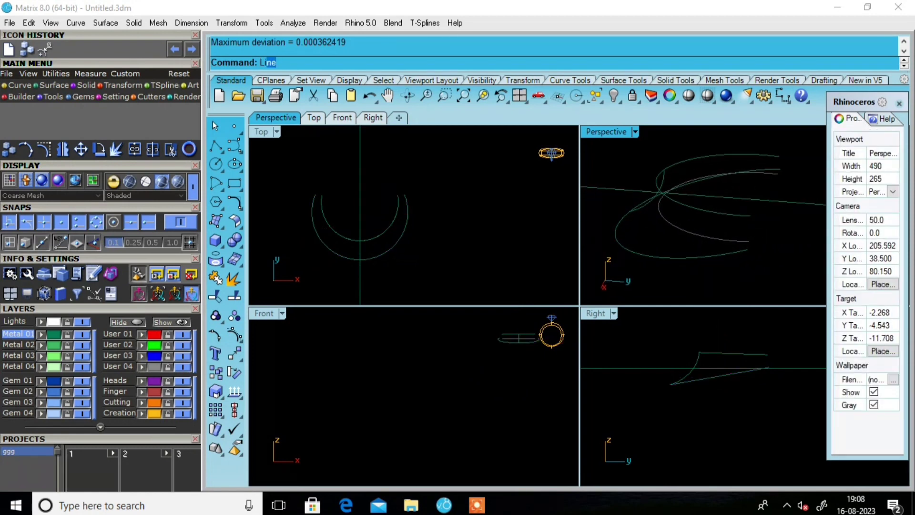
Draw a straight line from one arc's end to the other arc's end
{"action": "key", "text": "Return"}
{"action": "scroll", "coordinate": [758, 222], "scroll_direction": "up", "scroll_amount": 3}
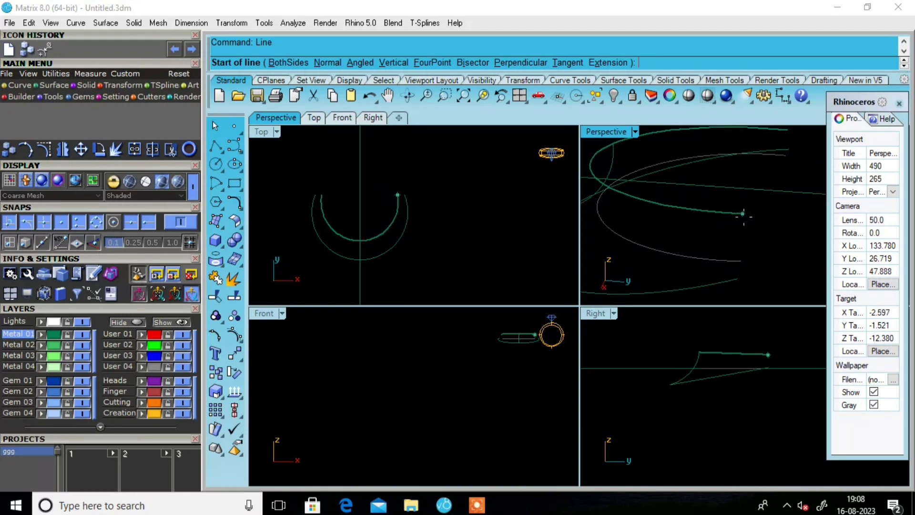
{"action": "left_click", "coordinate": [742, 214]}
{"action": "left_click", "coordinate": [743, 265]}
{"action": "mouse_move", "coordinate": [737, 273]}
{"action": "right_mouse_down"}
{"action": "mouse_move", "coordinate": [729, 247]}
{"action": "mouse_move", "coordinate": [823, 268]}
{"action": "mouse_move", "coordinate": [736, 245]}
{"action": "mouse_move", "coordinate": [802, 215]}
{"action": "mouse_move", "coordinate": [796, 198]}
{"action": "mouse_move", "coordinate": [688, 223]}
{"action": "right_mouse_up"}
{"action": "scroll", "coordinate": [773, 248], "scroll_direction": "up", "scroll_amount": 2}
{"action": "scroll", "coordinate": [754, 233], "scroll_direction": "up", "scroll_amount": 3}
{"action": "scroll", "coordinate": [762, 235], "scroll_direction": "up", "scroll_amount": 2}
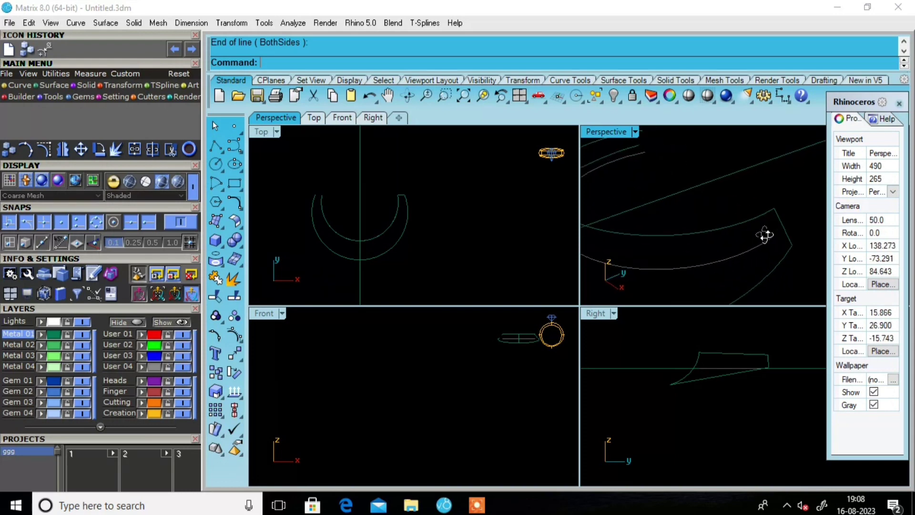
Rebuild the connecting line with 22 points at degree 3
{"action": "left_click", "coordinate": [782, 226]}
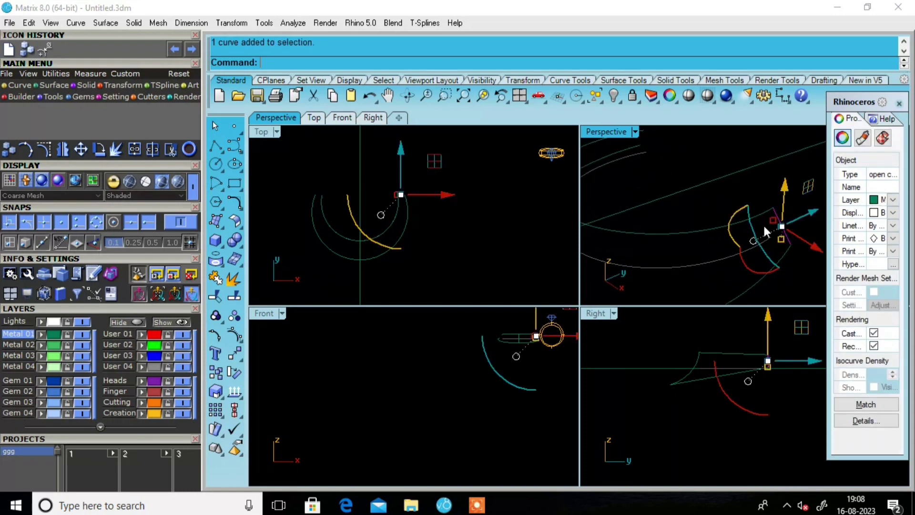
{"action": "type", "text": "rebuild"}
{"action": "key", "text": "Return"}
{"action": "type", "text": "22"}
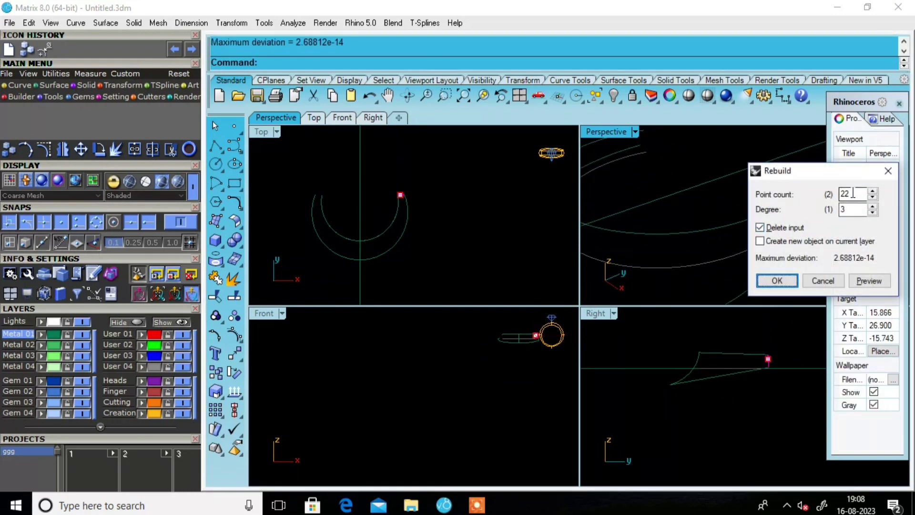
{"action": "key", "text": "Return"}
{"action": "left_click", "coordinate": [783, 277]}
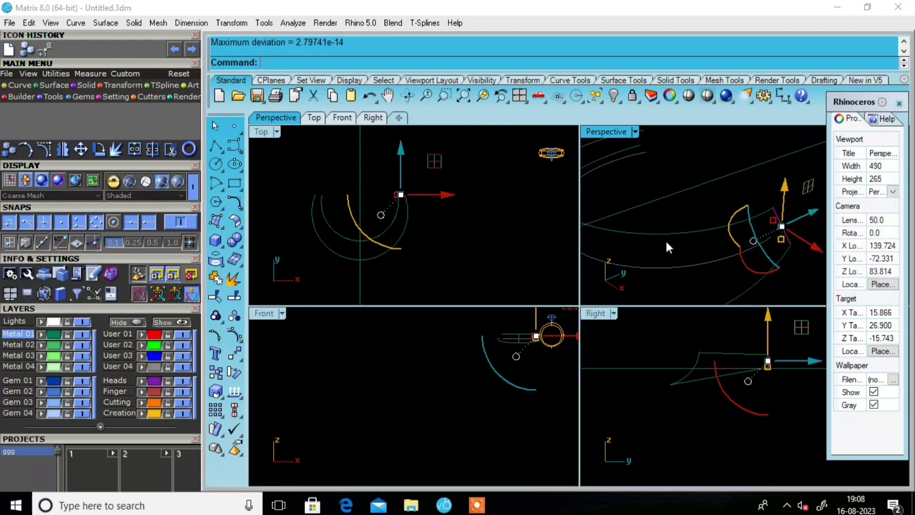
Maximize the Perspective view and show the connecting line's control points
{"action": "double_click", "coordinate": [614, 132]}
{"action": "right_click_drag", "start_coordinate": [591, 199], "coordinate": [709, 214]}
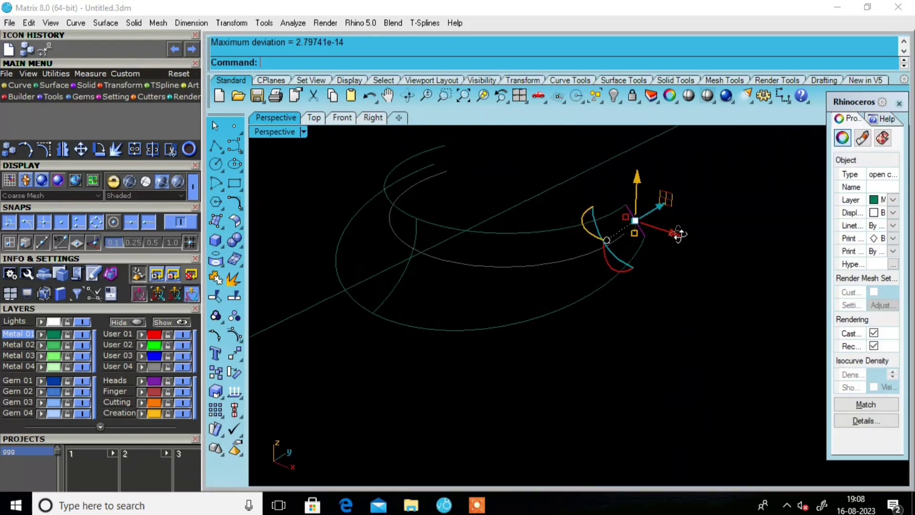
{"action": "left_click", "coordinate": [235, 337]}
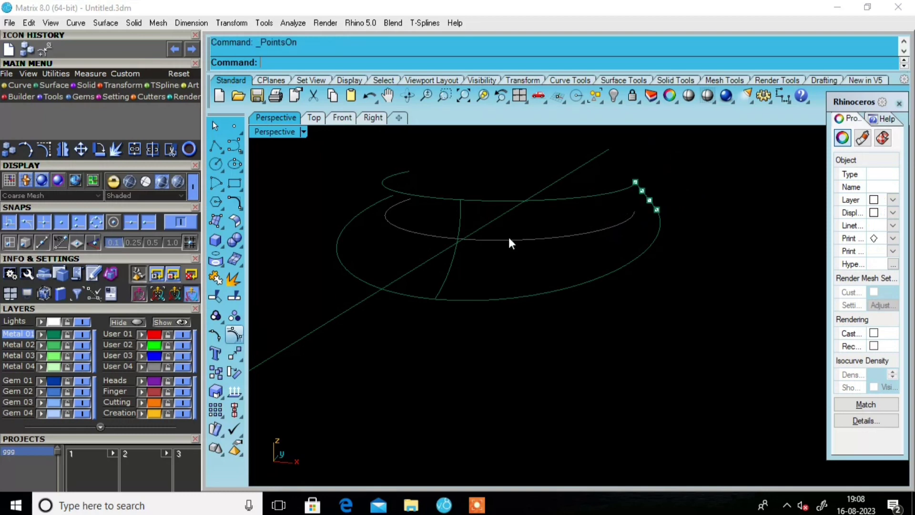
{"action": "mouse_move", "coordinate": [508, 236]}
{"action": "right_mouse_down"}
{"action": "mouse_move", "coordinate": [630, 221]}
{"action": "mouse_move", "coordinate": [665, 198]}
{"action": "mouse_move", "coordinate": [601, 205]}
{"action": "right_mouse_up"}
{"action": "scroll", "coordinate": [620, 200], "scroll_direction": "up", "scroll_amount": 3}
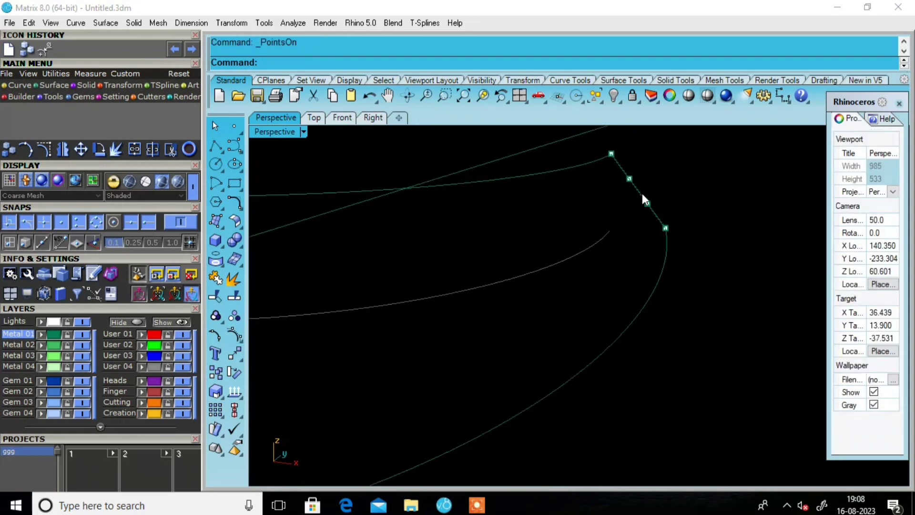
Pull the line's two middle control points outward with the gumball so it bows
{"action": "left_click_drag", "start_coordinate": [625, 205], "coordinate": [621, 202]}
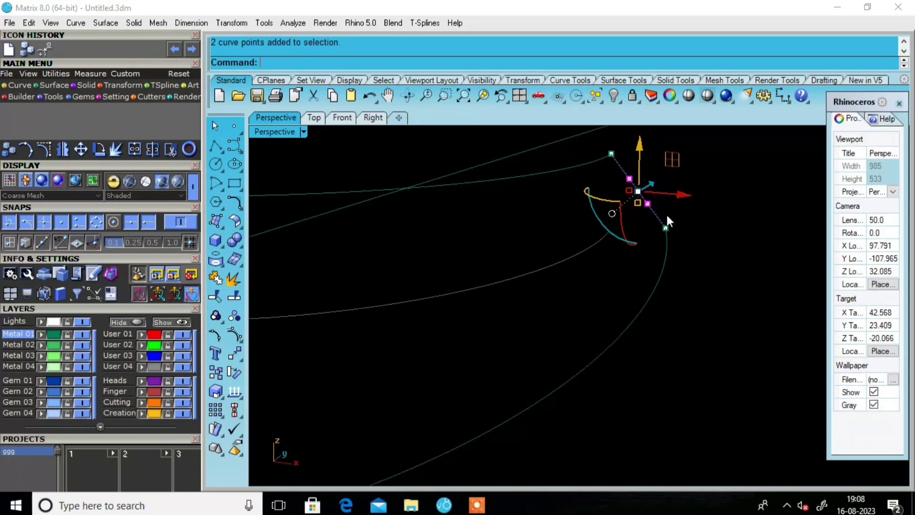
{"action": "mouse_move", "coordinate": [667, 215]}
{"action": "right_mouse_down"}
{"action": "mouse_move", "coordinate": [633, 252]}
{"action": "mouse_move", "coordinate": [731, 219]}
{"action": "mouse_move", "coordinate": [603, 258]}
{"action": "right_mouse_up"}
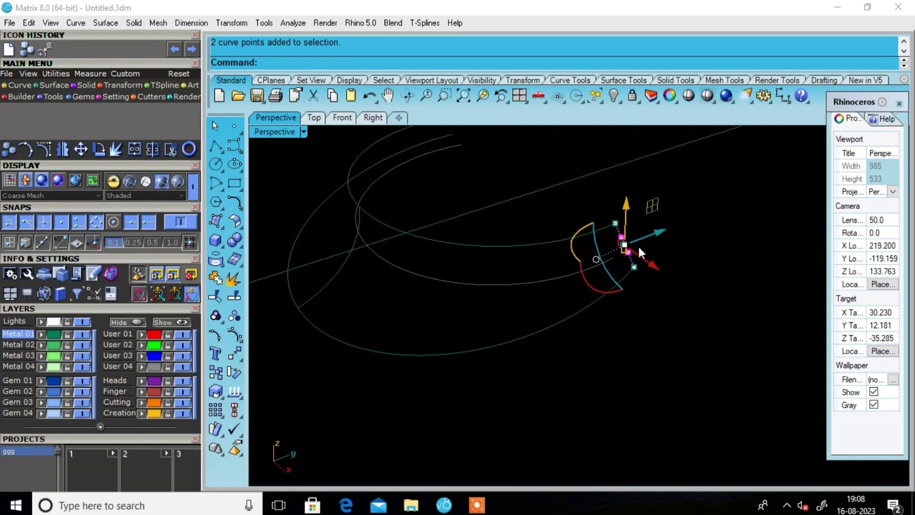
{"action": "mouse_move", "coordinate": [642, 280]}
{"action": "right_mouse_down"}
{"action": "mouse_move", "coordinate": [670, 237]}
{"action": "mouse_move", "coordinate": [724, 224]}
{"action": "mouse_move", "coordinate": [735, 234]}
{"action": "right_mouse_up"}
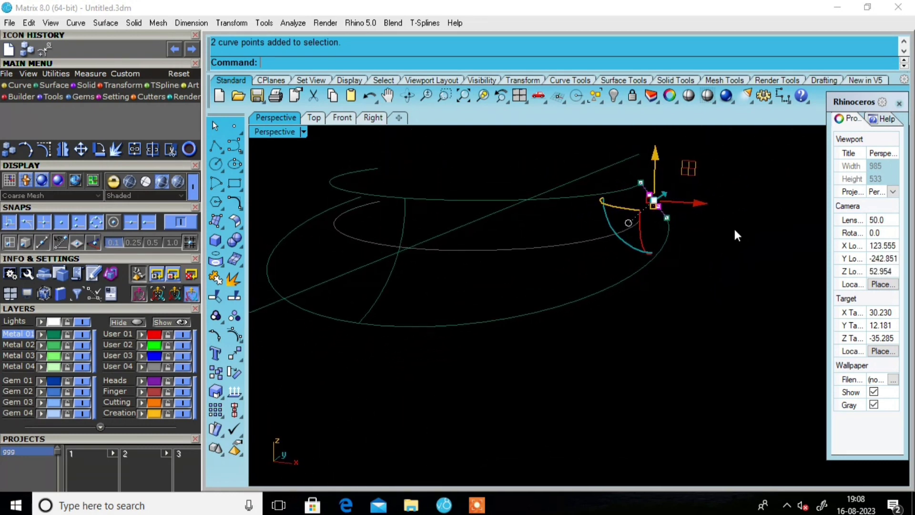
{"action": "mouse_move", "coordinate": [605, 222]}
{"action": "left_mouse_down"}
{"action": "mouse_move", "coordinate": [612, 257]}
{"action": "mouse_move", "coordinate": [679, 214]}
{"action": "left_mouse_up"}
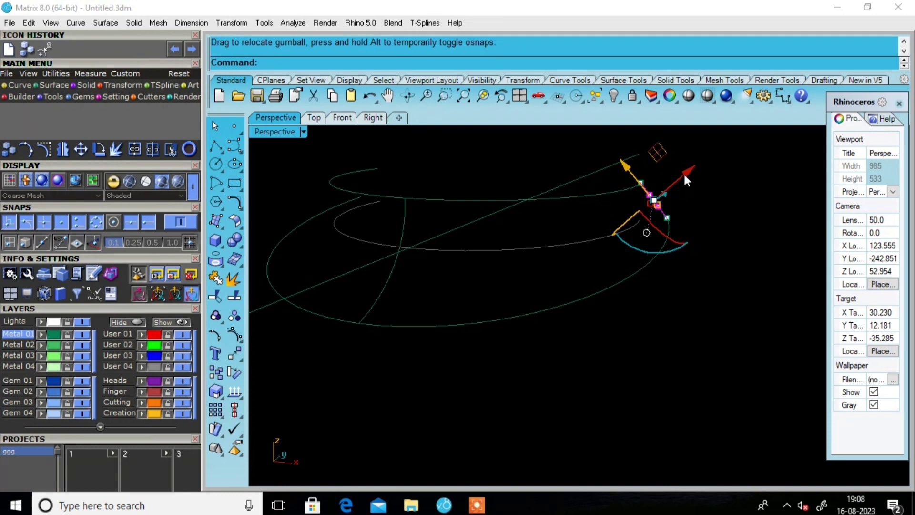
{"action": "left_click_drag", "start_coordinate": [684, 177], "coordinate": [682, 192]}
{"action": "mouse_move", "coordinate": [714, 222]}
{"action": "right_mouse_down"}
{"action": "mouse_move", "coordinate": [576, 292]}
{"action": "mouse_move", "coordinate": [427, 256]}
{"action": "mouse_move", "coordinate": [645, 304]}
{"action": "mouse_move", "coordinate": [696, 247]}
{"action": "mouse_move", "coordinate": [629, 260]}
{"action": "right_mouse_up"}
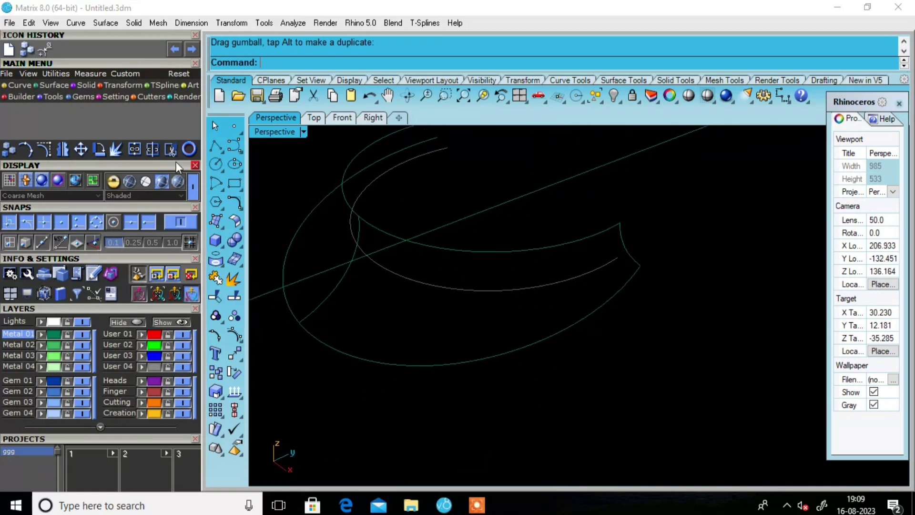
Draw a start-point arc between the arc ends, setting its bulge point
{"action": "left_click", "coordinate": [221, 192]}
{"action": "left_click", "coordinate": [253, 187]}
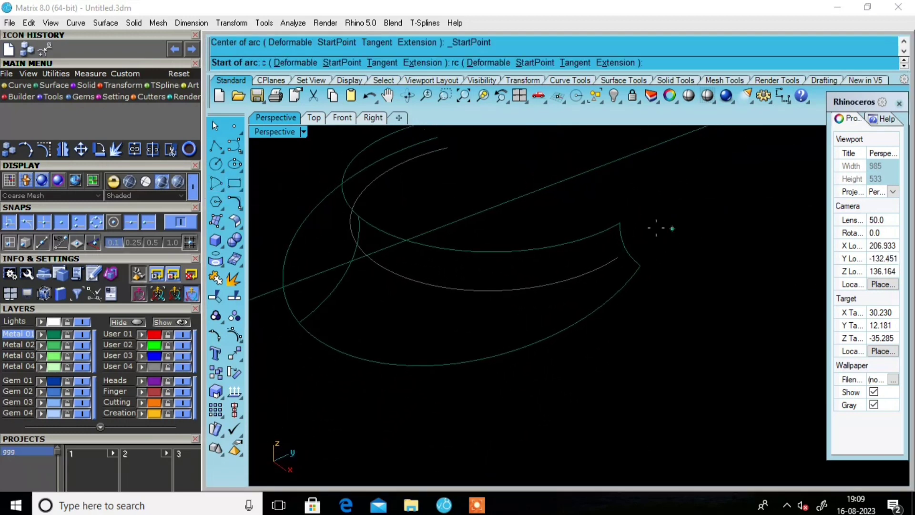
{"action": "left_click", "coordinate": [620, 220]}
{"action": "scroll", "coordinate": [639, 265], "scroll_direction": "up", "scroll_amount": 3}
{"action": "left_click", "coordinate": [645, 264]}
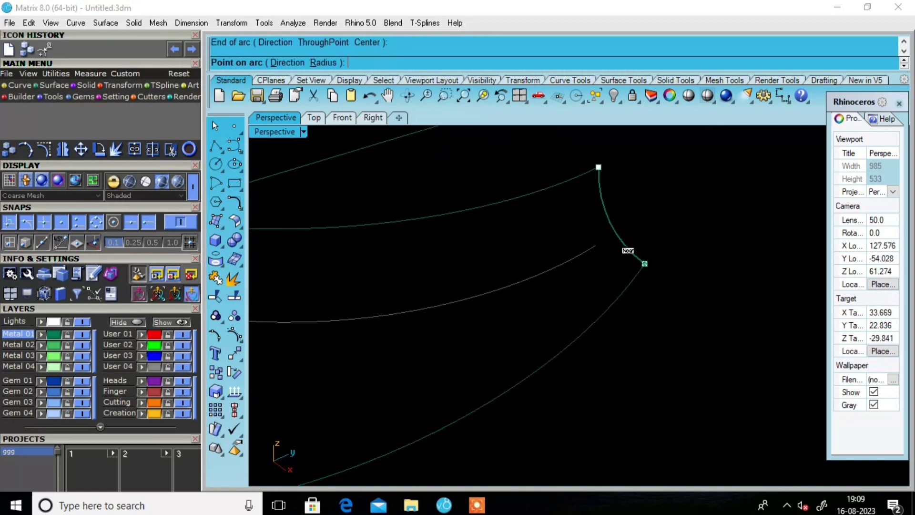
{"action": "scroll", "coordinate": [613, 229], "scroll_direction": "up", "scroll_amount": 5}
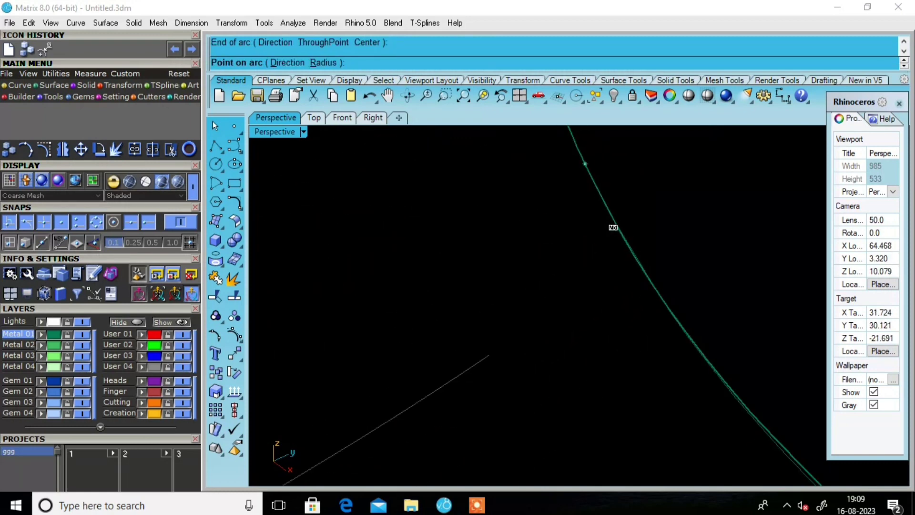
{"action": "left_click", "coordinate": [628, 236]}
Delete the extra bent curve
{"action": "scroll", "coordinate": [620, 229], "scroll_direction": "down", "scroll_amount": 3}
{"action": "scroll", "coordinate": [605, 191], "scroll_direction": "up", "scroll_amount": 3}
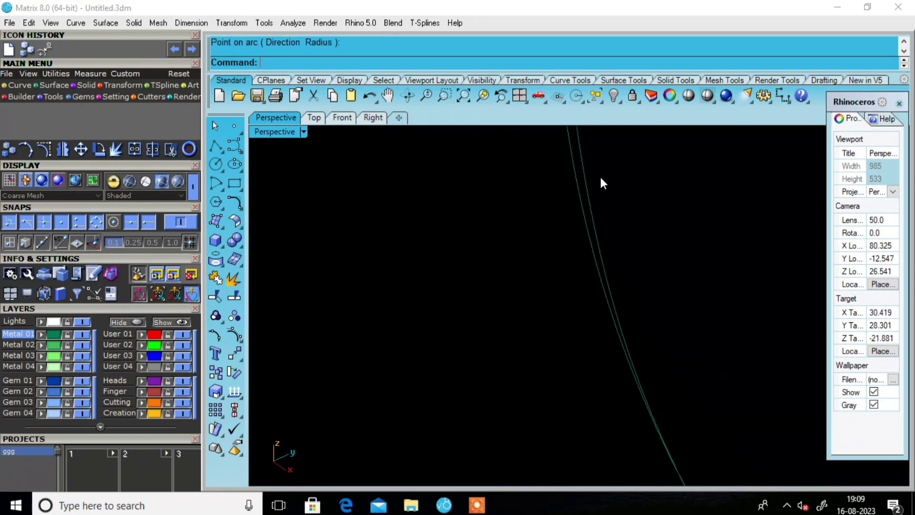
{"action": "scroll", "coordinate": [601, 229], "scroll_direction": "down", "scroll_amount": 3}
{"action": "right_click_drag", "start_coordinate": [648, 259], "coordinate": [564, 266]}
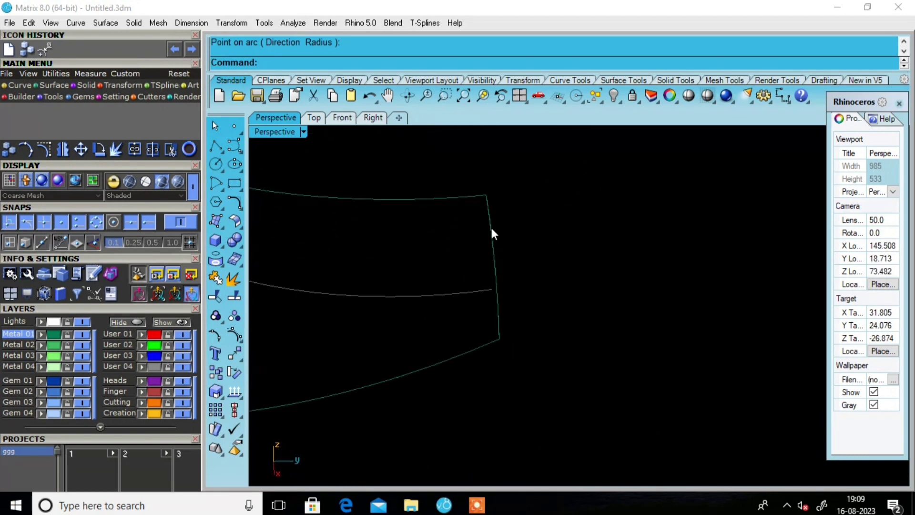
{"action": "scroll", "coordinate": [491, 225], "scroll_direction": "up", "scroll_amount": 4}
{"action": "mouse_move", "coordinate": [490, 225]}
{"action": "right_mouse_down"}
{"action": "mouse_move", "coordinate": [528, 246]}
{"action": "mouse_move", "coordinate": [639, 241]}
{"action": "right_mouse_up"}
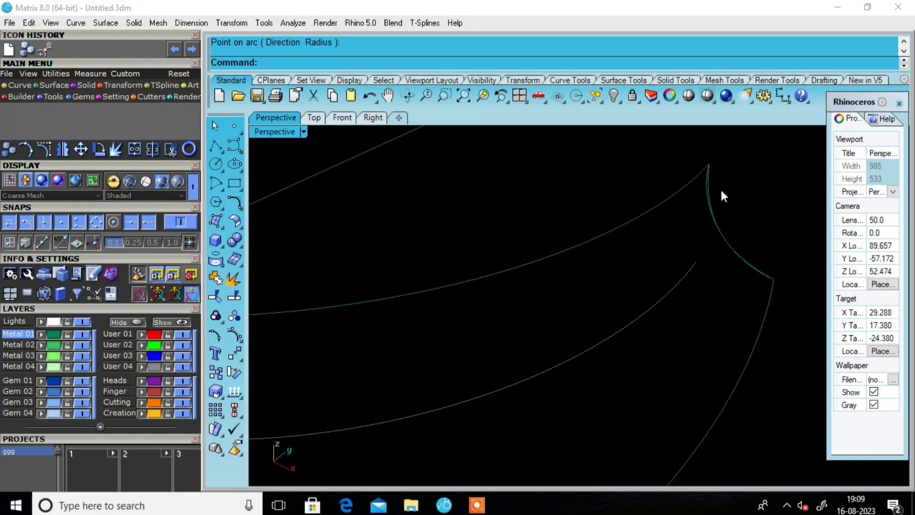
{"action": "left_click", "coordinate": [705, 188]}
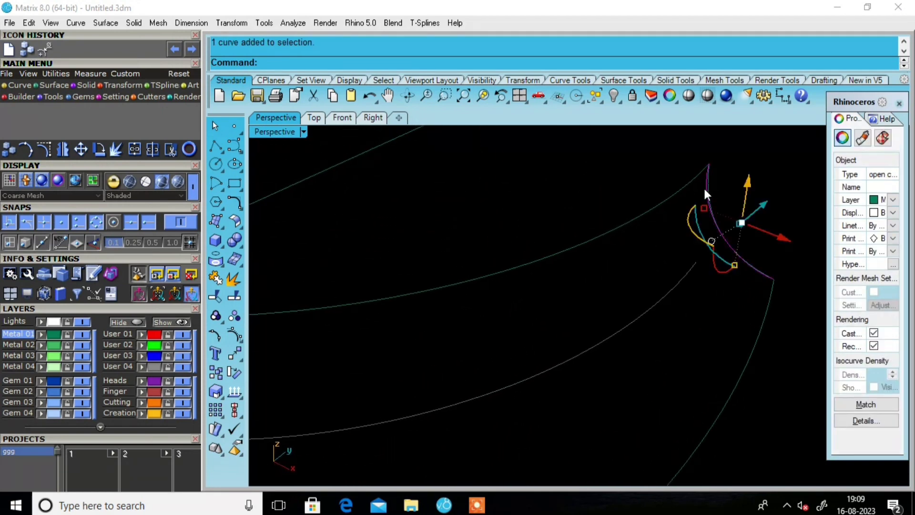
{"action": "key", "text": "Delete"}
Mirror a copy of the new end arc across the centre axis through the origin
{"action": "mouse_move", "coordinate": [701, 201]}
{"action": "right_mouse_down"}
{"action": "mouse_move", "coordinate": [694, 240]}
{"action": "mouse_move", "coordinate": [711, 276]}
{"action": "right_mouse_up"}
{"action": "scroll", "coordinate": [705, 261], "scroll_direction": "down", "scroll_amount": 3}
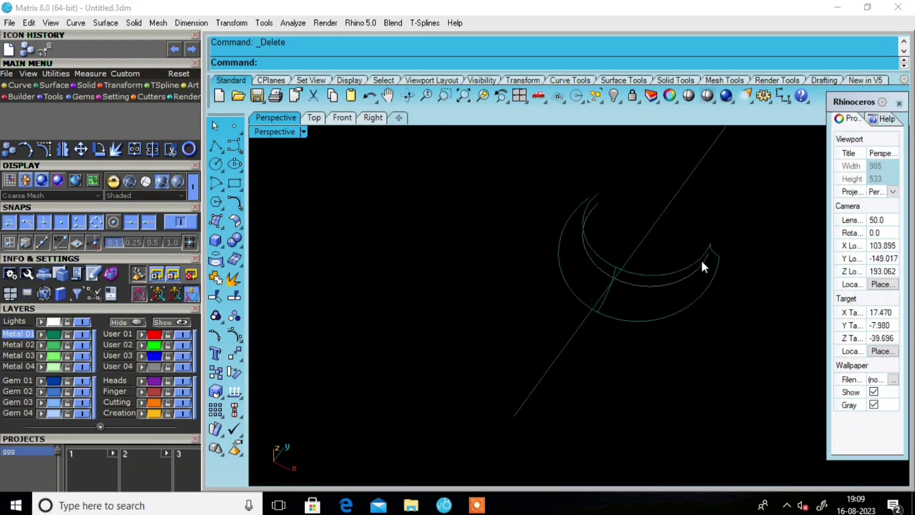
{"action": "scroll", "coordinate": [705, 262], "scroll_direction": "down", "scroll_amount": 2}
{"action": "mouse_move", "coordinate": [744, 188]}
{"action": "right_mouse_down"}
{"action": "mouse_move", "coordinate": [671, 200]}
{"action": "mouse_move", "coordinate": [719, 279]}
{"action": "right_mouse_up"}
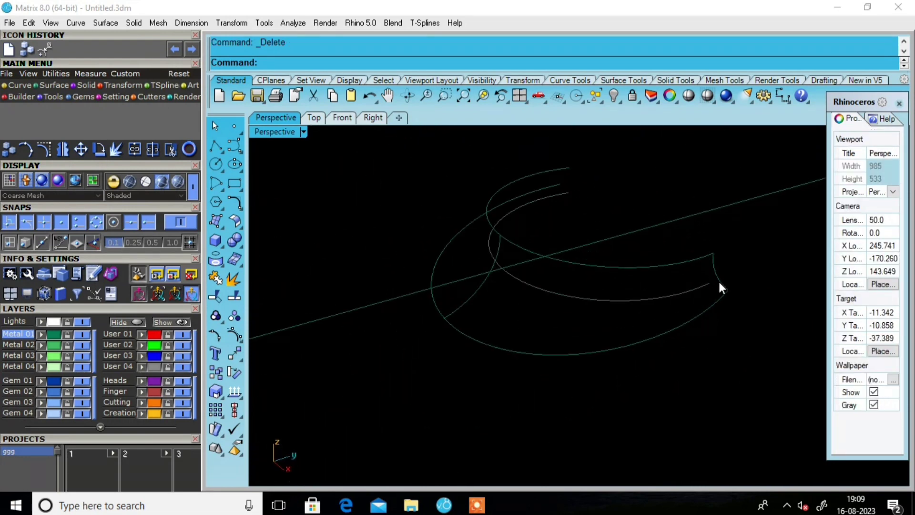
{"action": "left_click", "coordinate": [719, 282]}
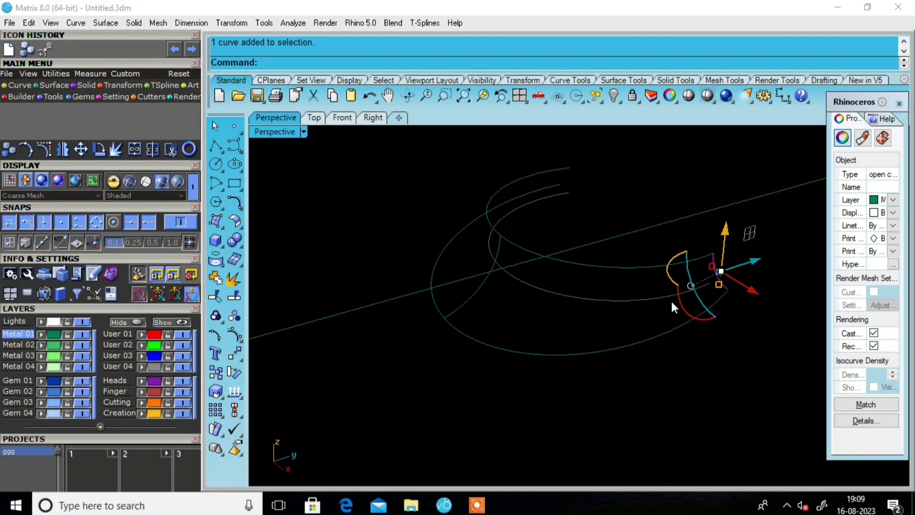
{"action": "type", "text": "Mi"}
{"action": "key", "text": "Return"}
{"action": "mouse_move", "coordinate": [671, 299]}
{"action": "right_mouse_down"}
{"action": "mouse_move", "coordinate": [696, 293]}
{"action": "mouse_move", "coordinate": [688, 290]}
{"action": "right_mouse_up"}
{"action": "key", "text": "Return"}
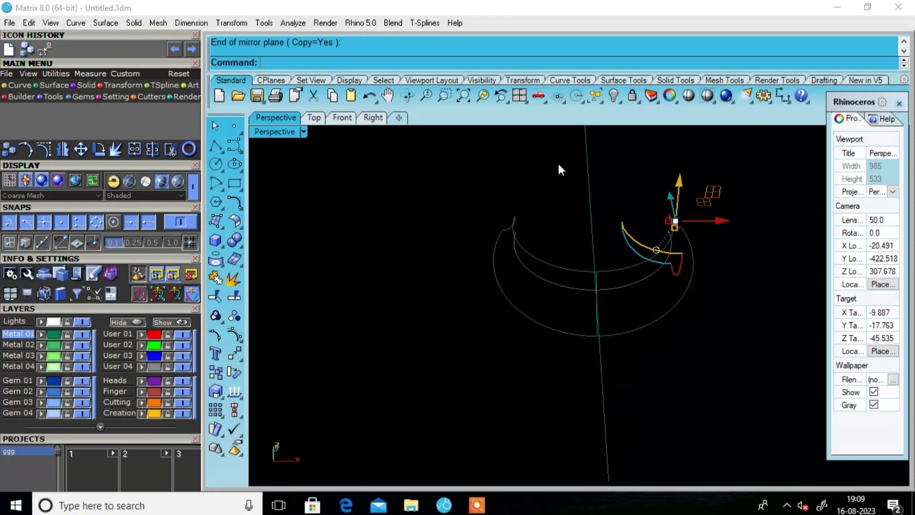
{"action": "left_click", "coordinate": [497, 154]}
Inspect the mirrored curves and select the first rail curve
{"action": "right_click_drag", "start_coordinate": [497, 153], "coordinate": [589, 237]}
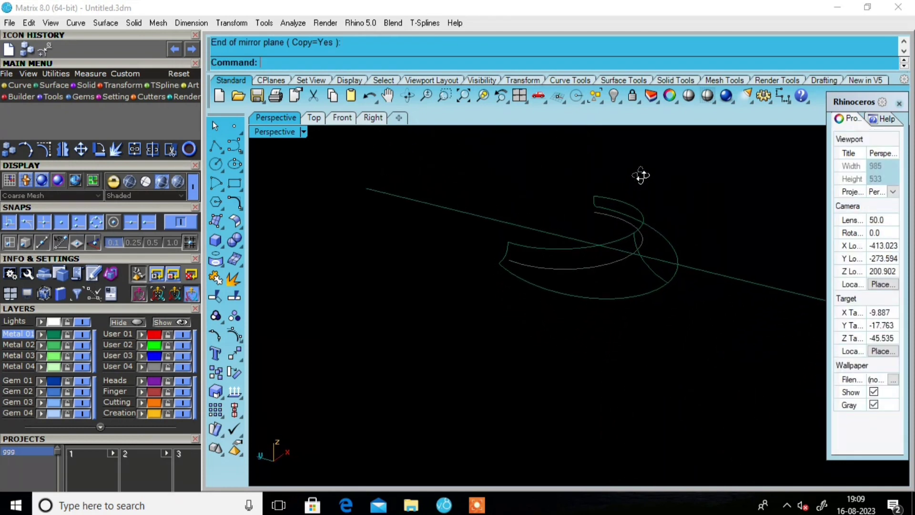
{"action": "scroll", "coordinate": [515, 255], "scroll_direction": "up", "scroll_amount": 2}
{"action": "scroll", "coordinate": [529, 253], "scroll_direction": "up", "scroll_amount": 3}
{"action": "scroll", "coordinate": [454, 268], "scroll_direction": "up", "scroll_amount": 3}
{"action": "scroll", "coordinate": [454, 268], "scroll_direction": "down", "scroll_amount": 5}
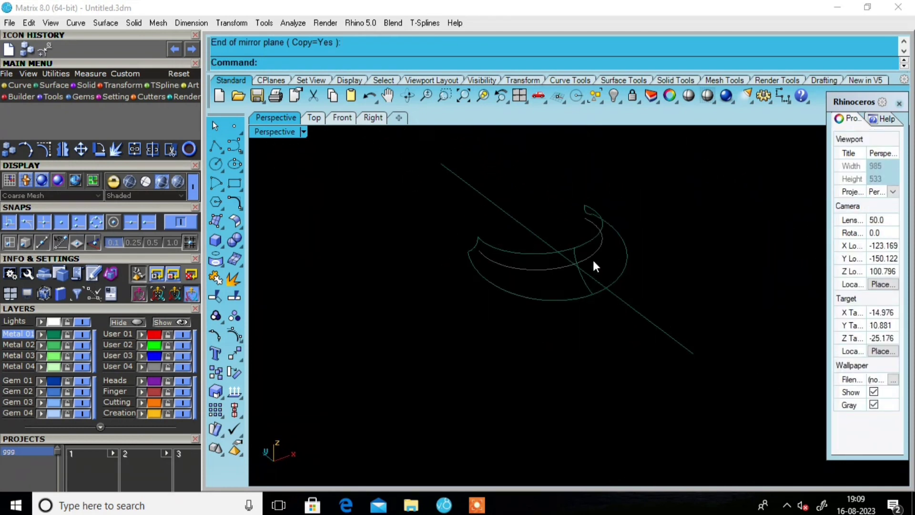
{"action": "mouse_move", "coordinate": [593, 258]}
{"action": "right_mouse_down"}
{"action": "mouse_move", "coordinate": [486, 286]}
{"action": "mouse_move", "coordinate": [428, 278]}
{"action": "mouse_move", "coordinate": [410, 291]}
{"action": "mouse_move", "coordinate": [587, 254]}
{"action": "right_mouse_up"}
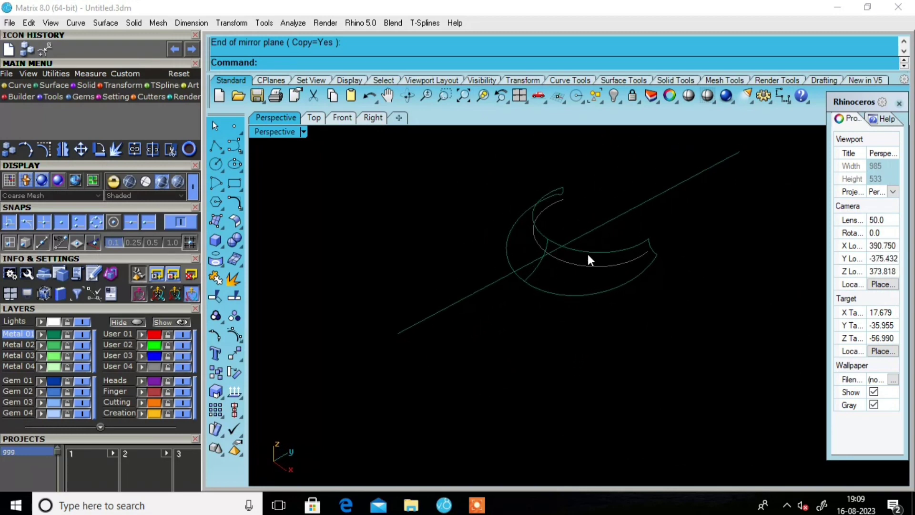
{"action": "left_click", "coordinate": [588, 249]}
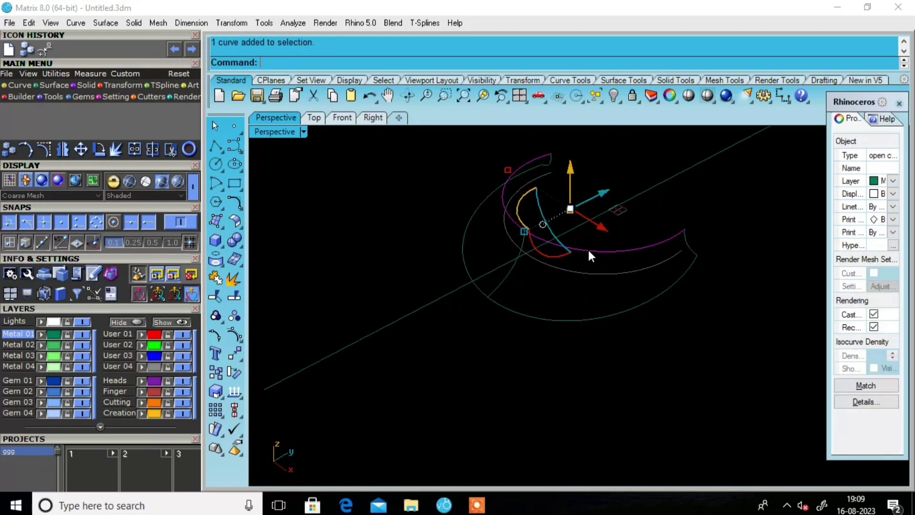
Sweep the cross-section curve along the two U-shaped rails into a curved band surface
{"action": "left_click", "coordinate": [602, 316], "text": "shift"}
{"action": "type", "text": "Sw"}
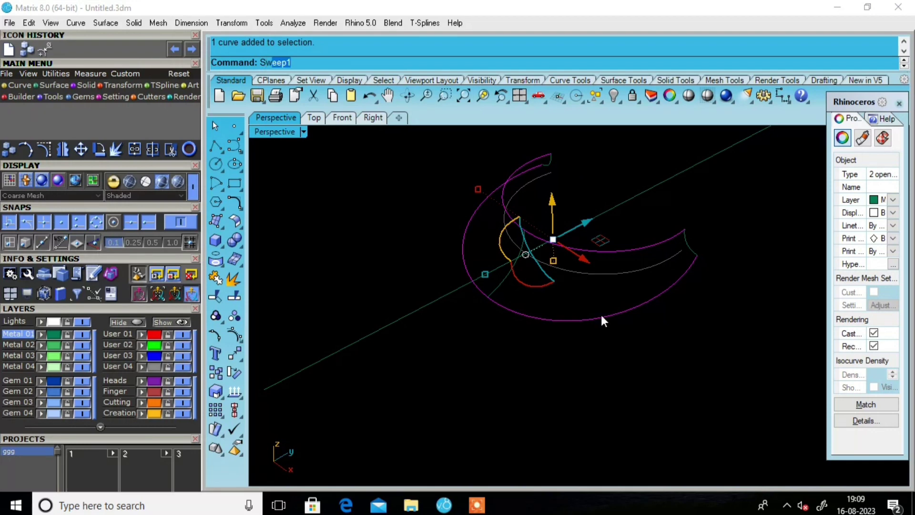
{"action": "left_click", "coordinate": [282, 95]}
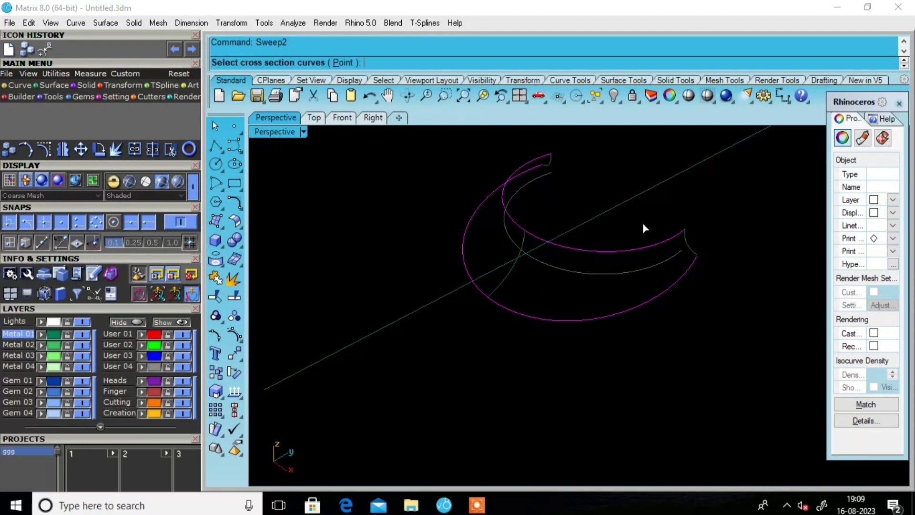
{"action": "left_click", "coordinate": [688, 245]}
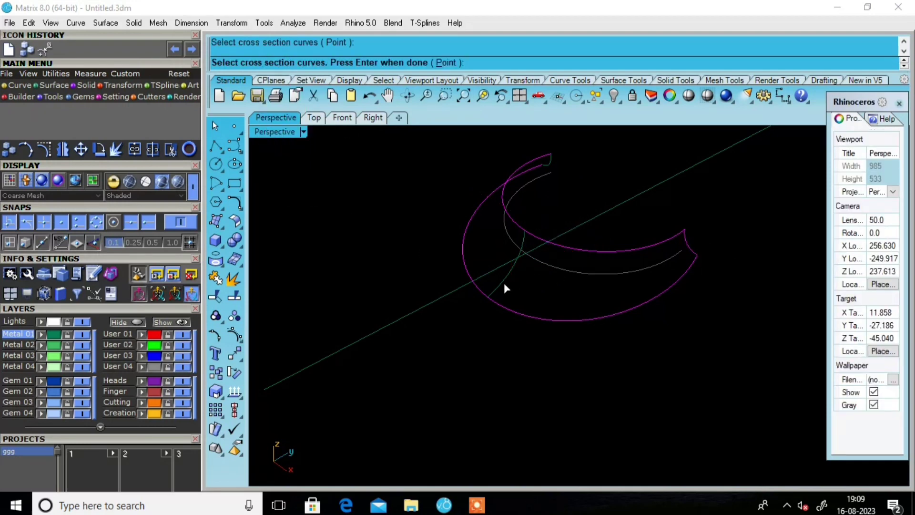
{"action": "right_click_drag", "start_coordinate": [504, 282], "coordinate": [469, 280]}
{"action": "scroll", "coordinate": [501, 264], "scroll_direction": "up", "scroll_amount": 3}
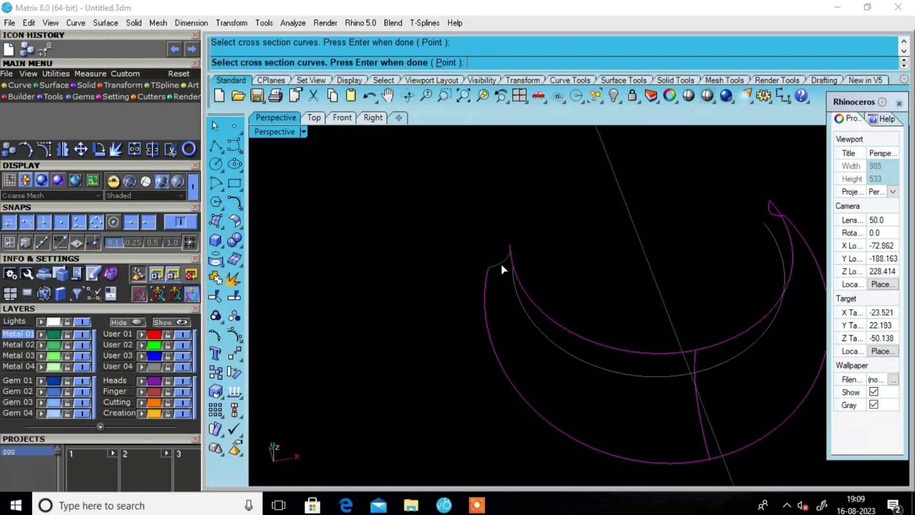
{"action": "key", "text": "Return"}
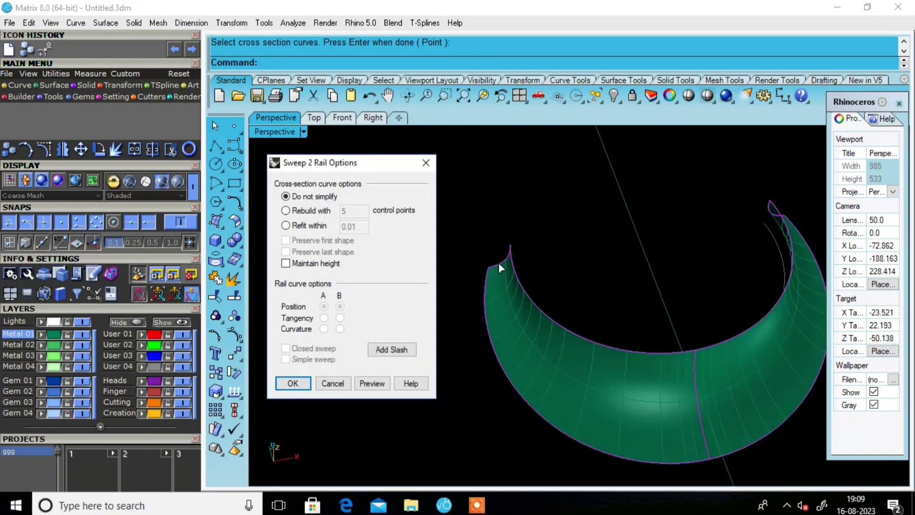
{"action": "scroll", "coordinate": [639, 351], "scroll_direction": "down", "scroll_amount": 3}
{"action": "mouse_move", "coordinate": [638, 351]}
{"action": "right_mouse_down"}
{"action": "mouse_move", "coordinate": [604, 268]}
{"action": "mouse_move", "coordinate": [602, 221]}
{"action": "mouse_move", "coordinate": [545, 205]}
{"action": "mouse_move", "coordinate": [486, 151]}
{"action": "mouse_move", "coordinate": [486, 139]}
{"action": "mouse_move", "coordinate": [503, 202]}
{"action": "mouse_move", "coordinate": [573, 276]}
{"action": "mouse_move", "coordinate": [592, 277]}
{"action": "mouse_move", "coordinate": [601, 262]}
{"action": "mouse_move", "coordinate": [602, 291]}
{"action": "right_mouse_up"}
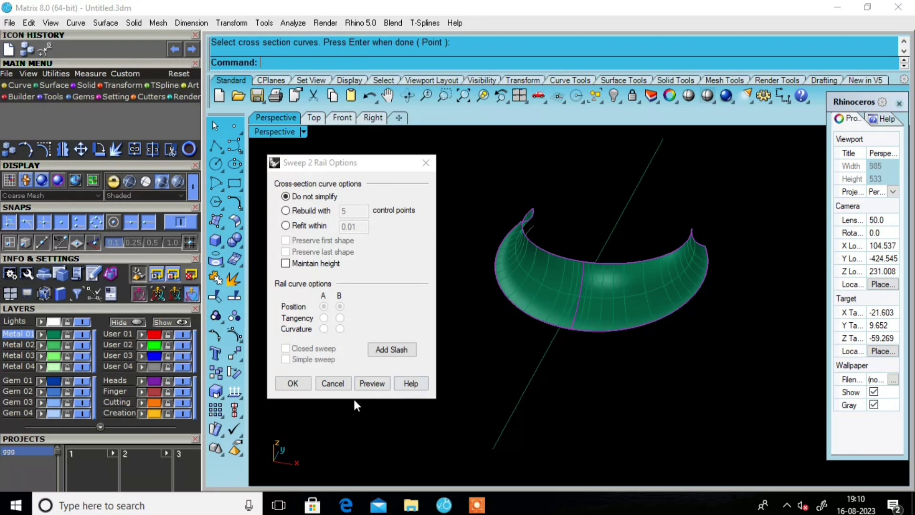
{"action": "left_click", "coordinate": [293, 383]}
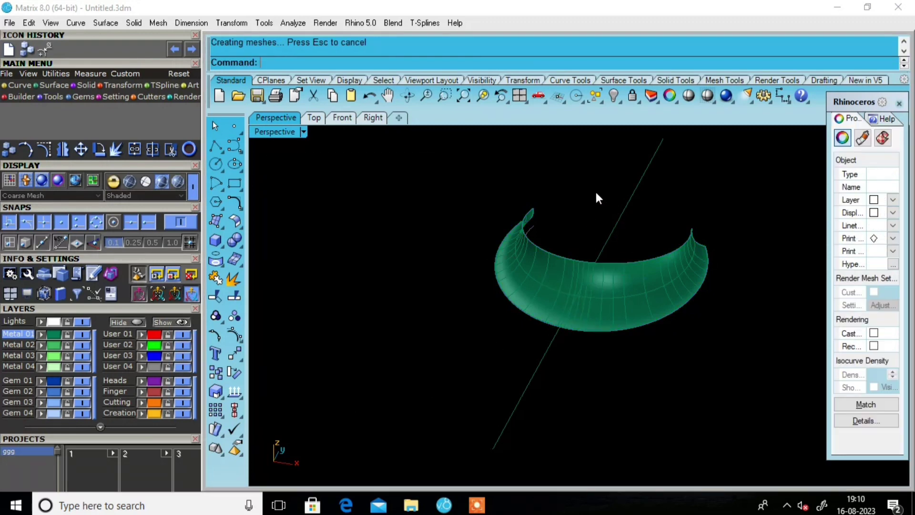
{"action": "mouse_move", "coordinate": [595, 189]}
{"action": "right_mouse_down"}
{"action": "mouse_move", "coordinate": [604, 251]}
{"action": "mouse_move", "coordinate": [627, 304]}
{"action": "mouse_move", "coordinate": [655, 283]}
{"action": "right_mouse_up"}
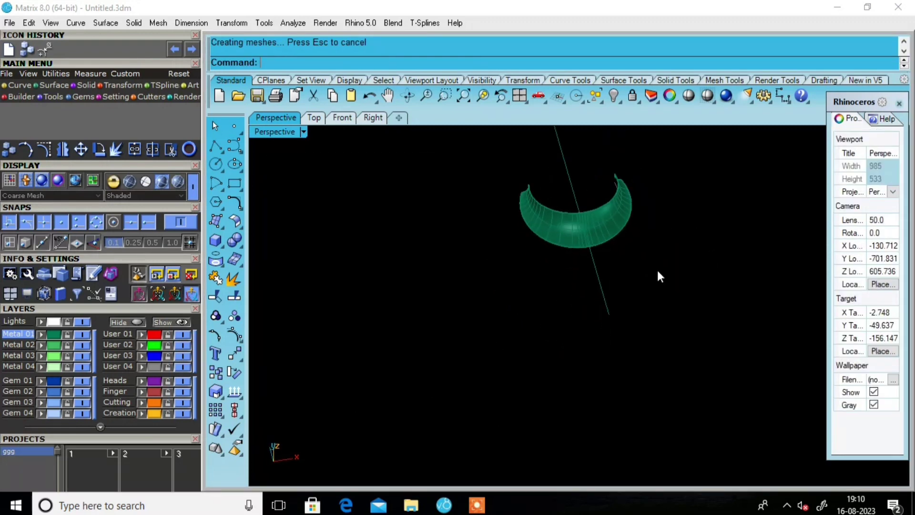
{"action": "scroll", "coordinate": [657, 268], "scroll_direction": "up", "scroll_amount": 4}
{"action": "mouse_move", "coordinate": [576, 230]}
{"action": "right_mouse_down"}
{"action": "mouse_move", "coordinate": [564, 267]}
{"action": "mouse_move", "coordinate": [593, 215]}
{"action": "mouse_move", "coordinate": [500, 214]}
{"action": "right_mouse_up"}
Move the swept band surface left along X, away from its rail curves
{"action": "left_click", "coordinate": [541, 190]}
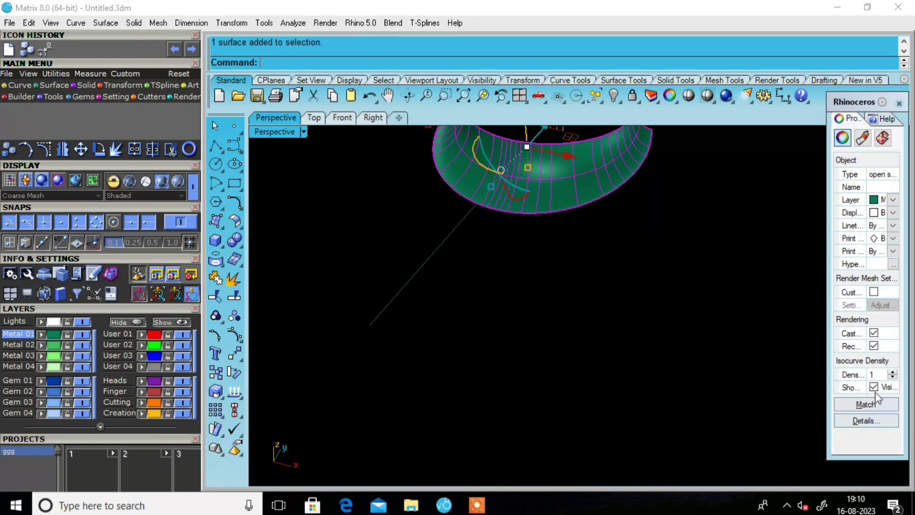
{"action": "left_click", "coordinate": [618, 319]}
{"action": "scroll", "coordinate": [579, 260], "scroll_direction": "up", "scroll_amount": 3}
{"action": "scroll", "coordinate": [585, 255], "scroll_direction": "up", "scroll_amount": 3}
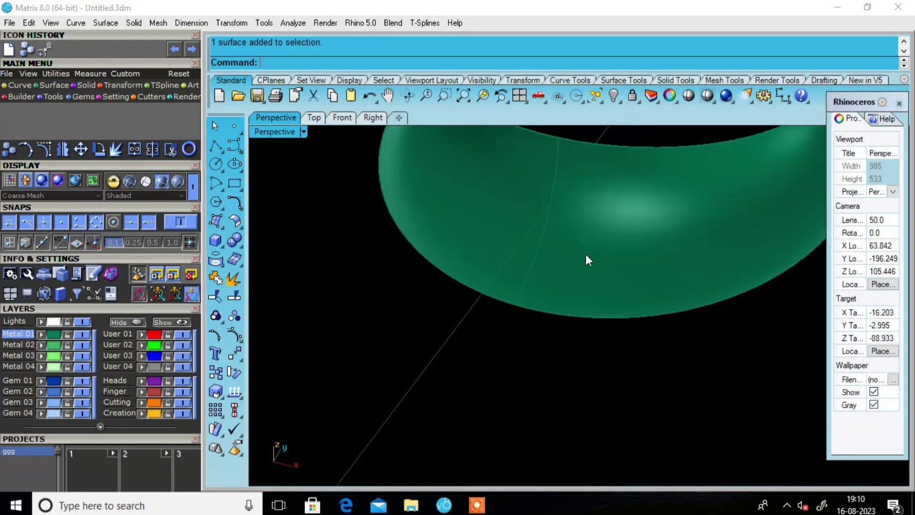
{"action": "mouse_move", "coordinate": [585, 255]}
{"action": "right_mouse_down"}
{"action": "mouse_move", "coordinate": [515, 218]}
{"action": "mouse_move", "coordinate": [509, 270]}
{"action": "mouse_move", "coordinate": [529, 307]}
{"action": "mouse_move", "coordinate": [537, 184]}
{"action": "mouse_move", "coordinate": [586, 153]}
{"action": "mouse_move", "coordinate": [564, 291]}
{"action": "mouse_move", "coordinate": [568, 262]}
{"action": "right_mouse_up"}
{"action": "scroll", "coordinate": [518, 309], "scroll_direction": "down", "scroll_amount": 3}
{"action": "scroll", "coordinate": [592, 306], "scroll_direction": "down", "scroll_amount": 3}
{"action": "mouse_move", "coordinate": [592, 306]}
{"action": "right_mouse_down"}
{"action": "mouse_move", "coordinate": [663, 237]}
{"action": "mouse_move", "coordinate": [649, 272]}
{"action": "right_mouse_up"}
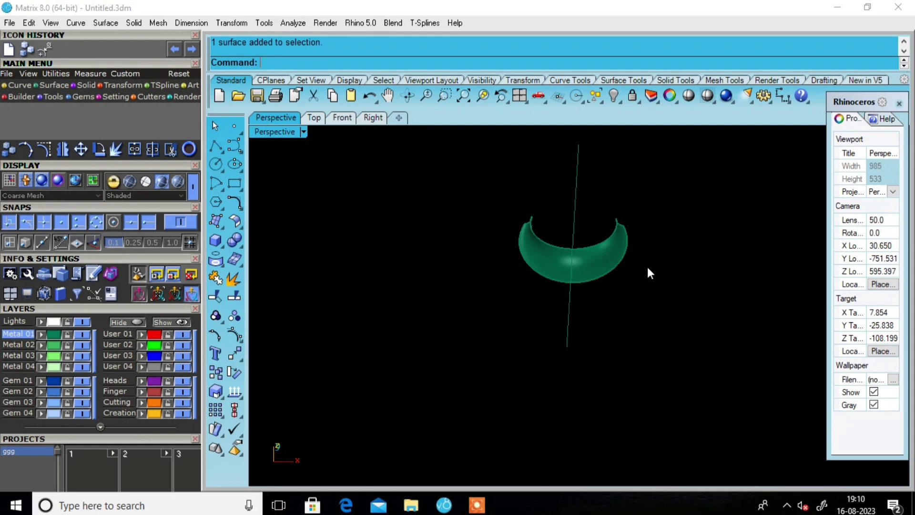
{"action": "left_click_drag", "start_coordinate": [645, 272], "coordinate": [443, 273]}
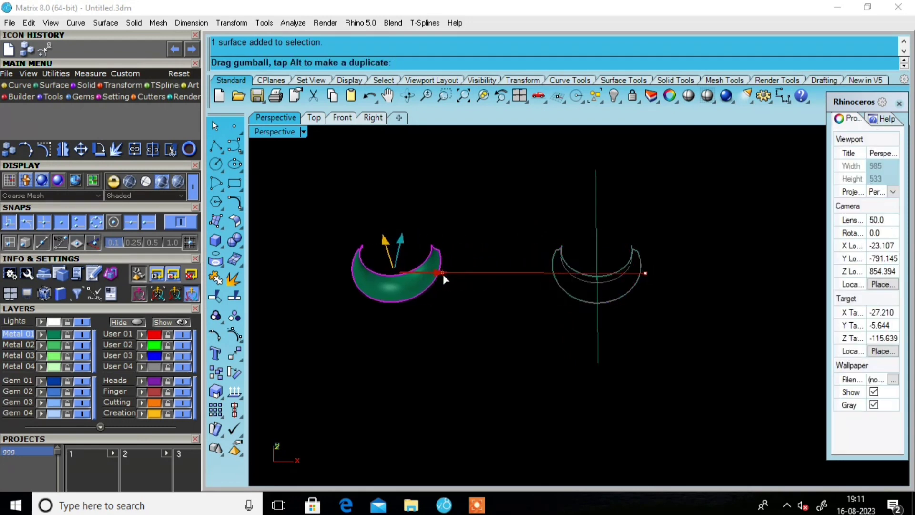
{"action": "key", "text": "Escape"}
{"action": "scroll", "coordinate": [574, 296], "scroll_direction": "up", "scroll_amount": 3}
Split the outer U rail curve into two pieces at its bottom point, undoing the extra line
{"action": "mouse_move", "coordinate": [573, 296]}
{"action": "right_mouse_down"}
{"action": "mouse_move", "coordinate": [568, 202]}
{"action": "mouse_move", "coordinate": [550, 267]}
{"action": "right_mouse_up"}
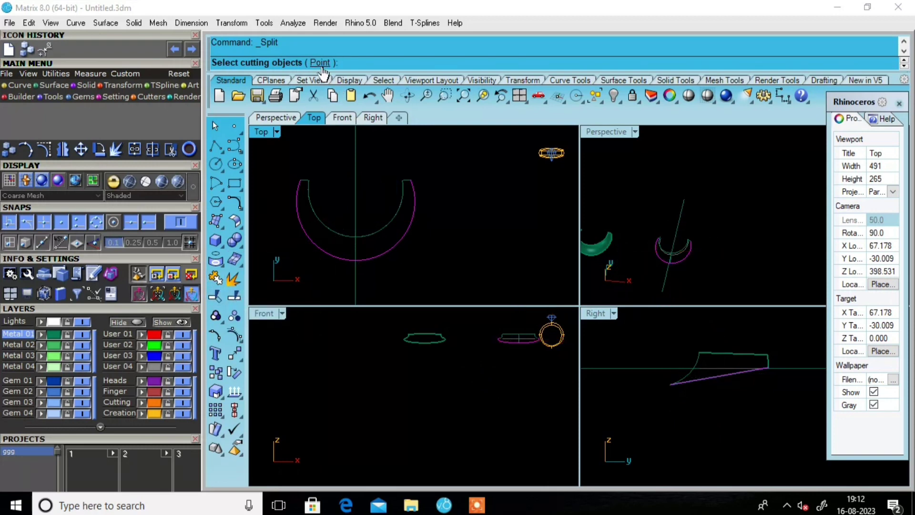
{"action": "left_click", "coordinate": [320, 63]}
{"action": "left_click", "coordinate": [354, 263]}
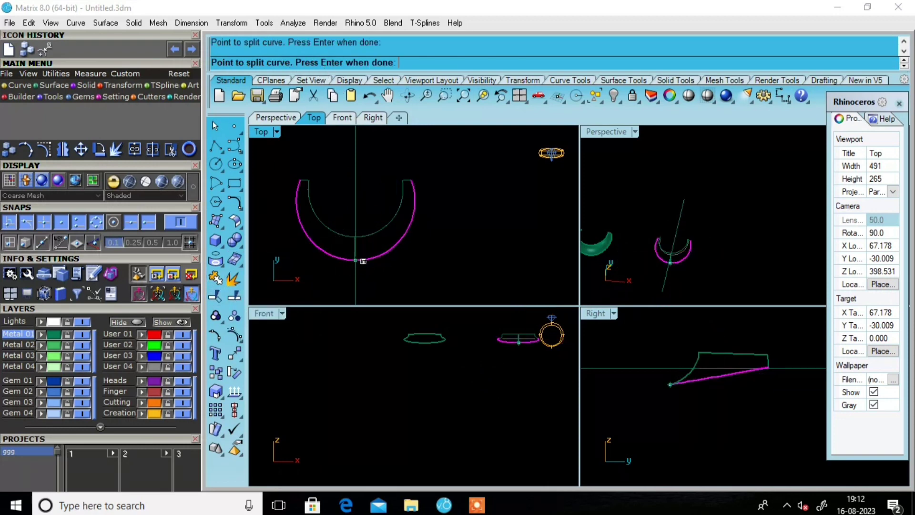
{"action": "key", "text": "Return"}
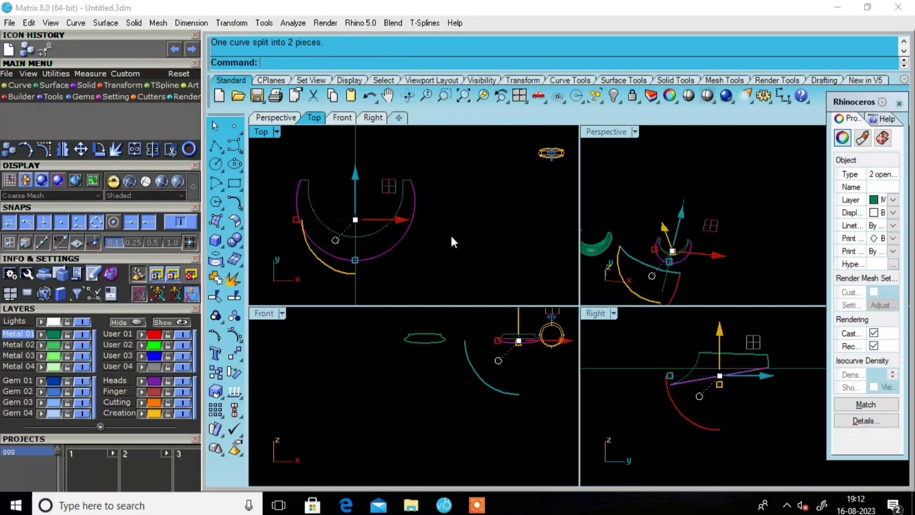
{"action": "mouse_move", "coordinate": [670, 179]}
{"action": "right_mouse_down"}
{"action": "mouse_move", "coordinate": [674, 149]}
{"action": "mouse_move", "coordinate": [651, 207]}
{"action": "mouse_move", "coordinate": [624, 173]}
{"action": "right_mouse_up"}
{"action": "key", "text": "ctrl+z"}
{"action": "left_click", "coordinate": [493, 218]}
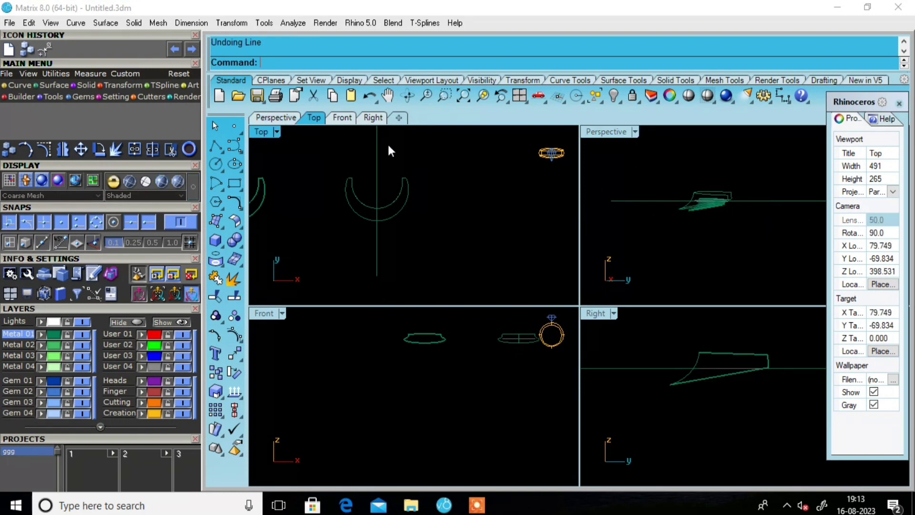
{"action": "left_click", "coordinate": [378, 152]}
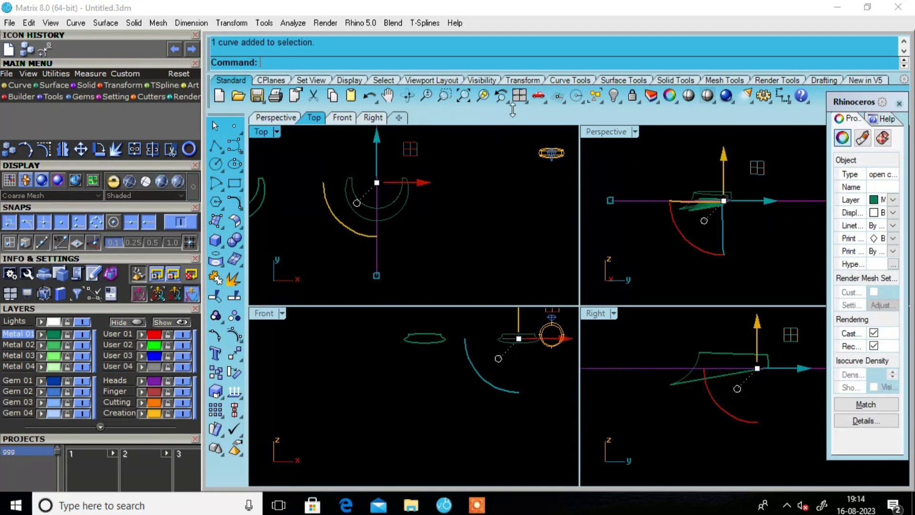
{"action": "key", "text": "ctrl+h"}
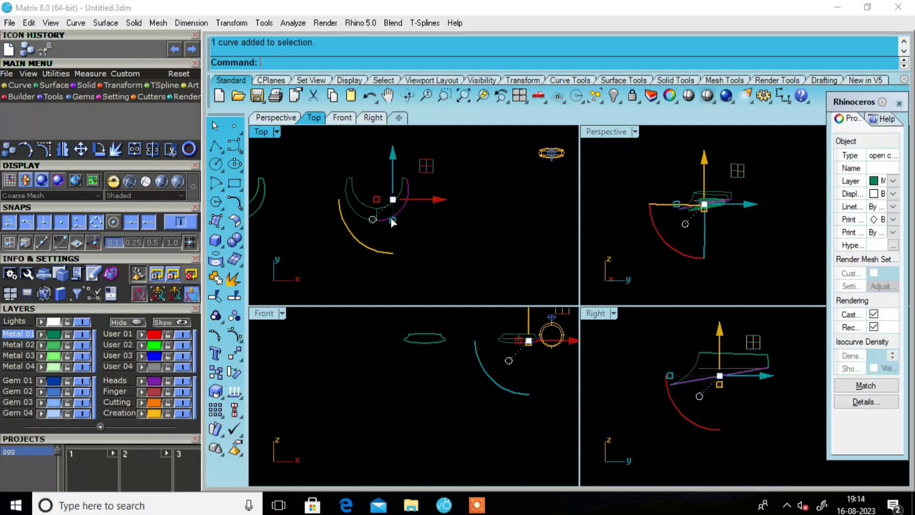
{"action": "key", "text": "ctrl+h"}
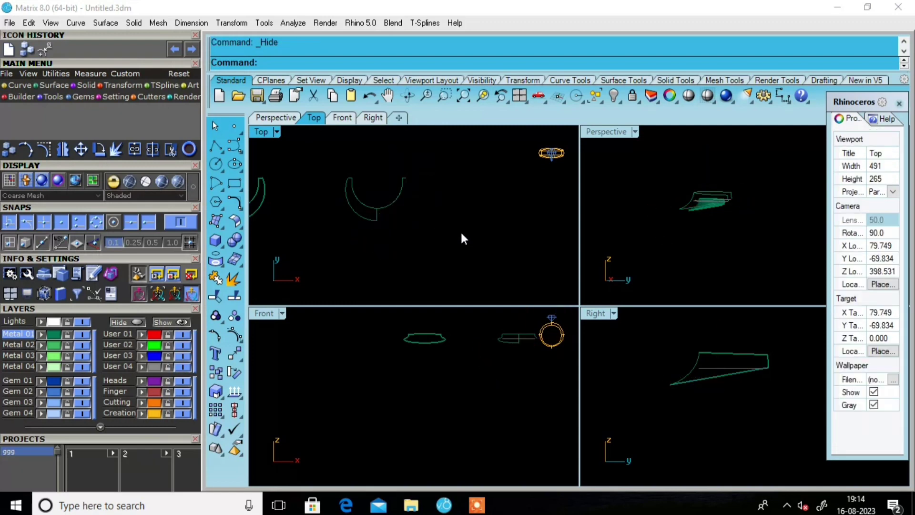
{"action": "key", "text": "ctrl+alt+h"}
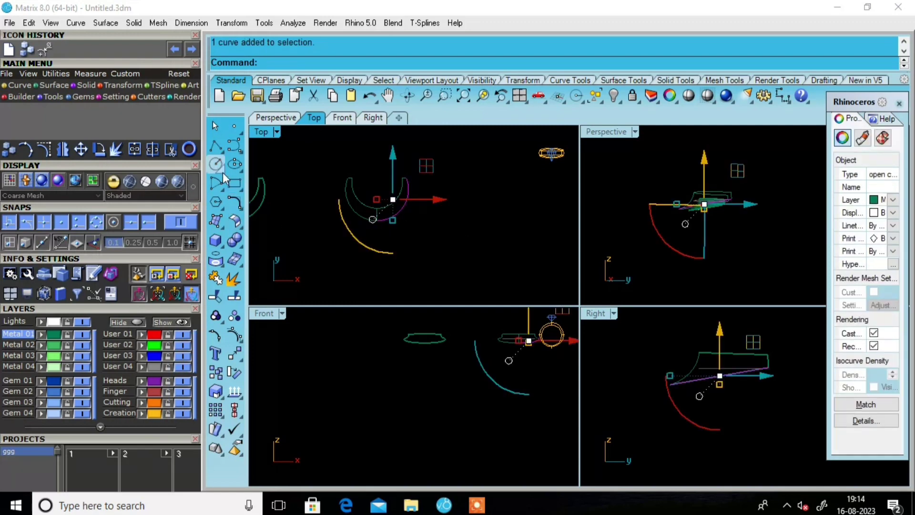
{"action": "left_click", "coordinate": [221, 149]}
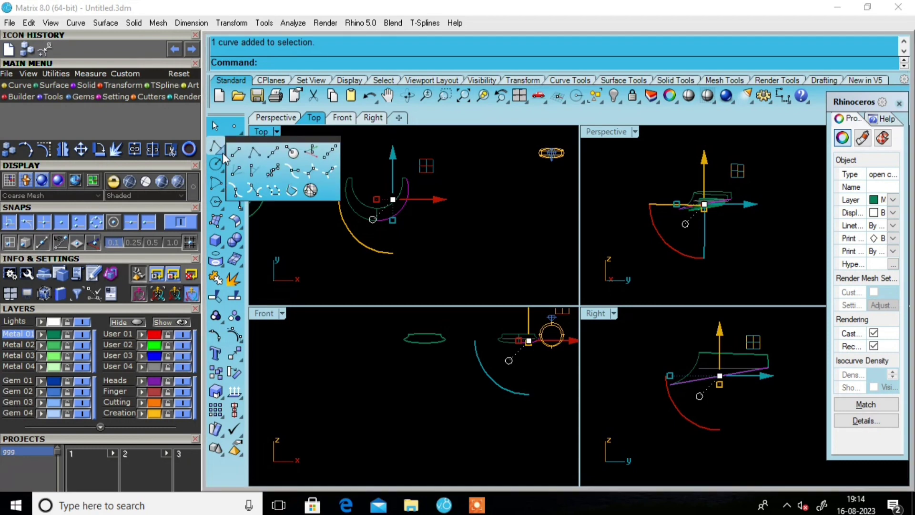
{"action": "left_click", "coordinate": [276, 154]}
{"action": "type", "text": "0"}
{"action": "key", "text": "Return"}
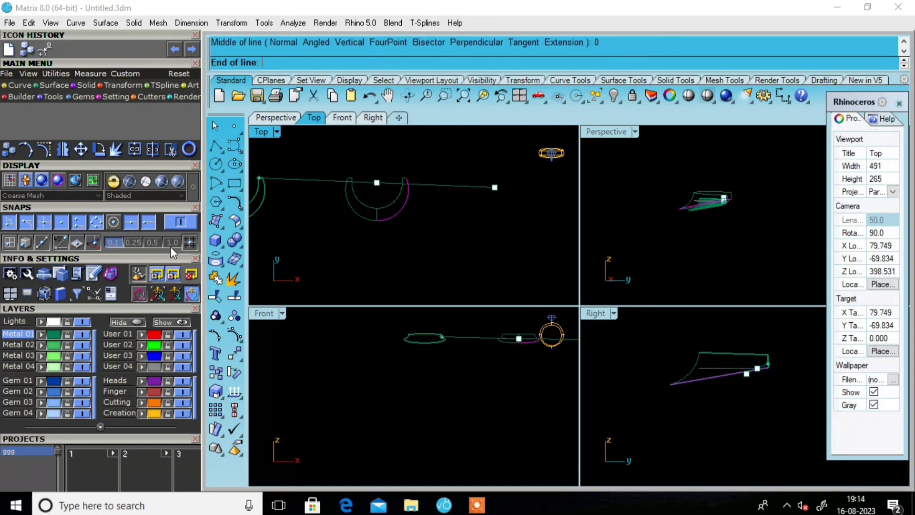
{"action": "key", "text": "Escape"}
{"action": "key", "text": "Escape"}
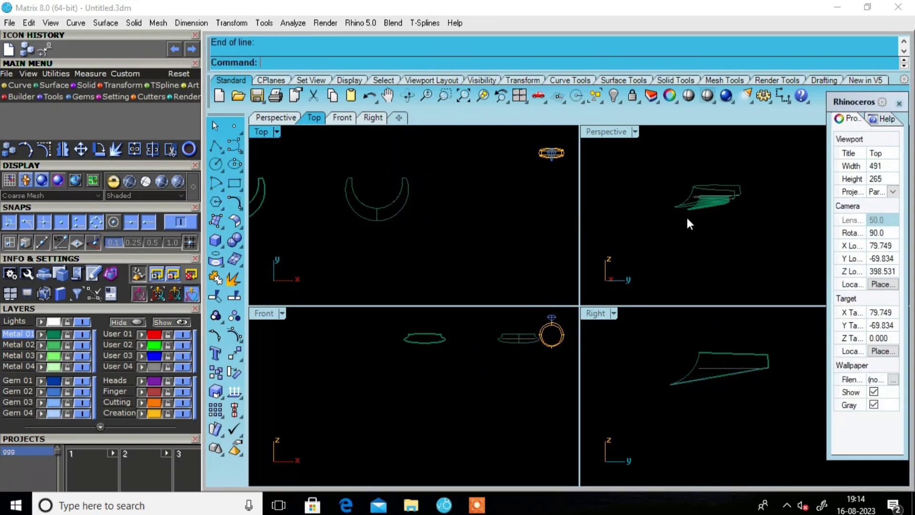
{"action": "right_click", "coordinate": [596, 205]}
{"action": "scroll", "coordinate": [655, 251], "scroll_direction": "up", "scroll_amount": 2}
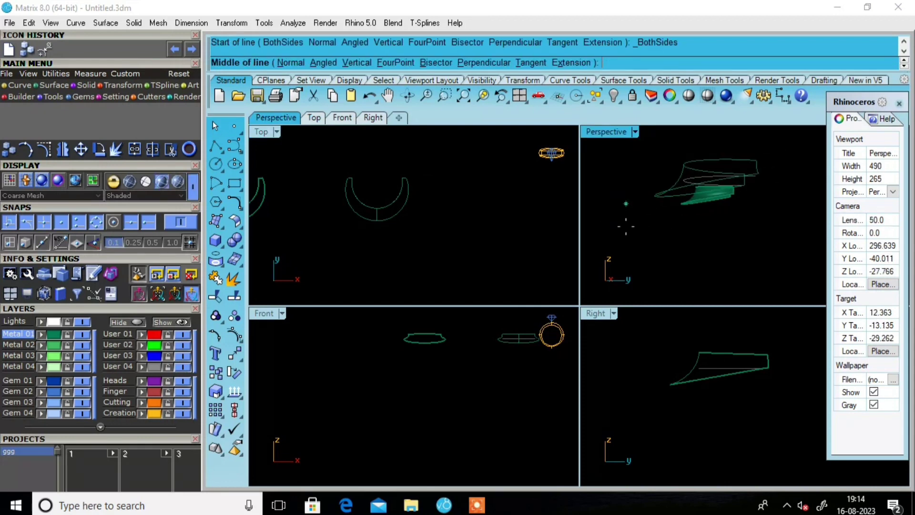
{"action": "scroll", "coordinate": [655, 251], "scroll_direction": "up", "scroll_amount": 2}
{"action": "left_click", "coordinate": [651, 201]}
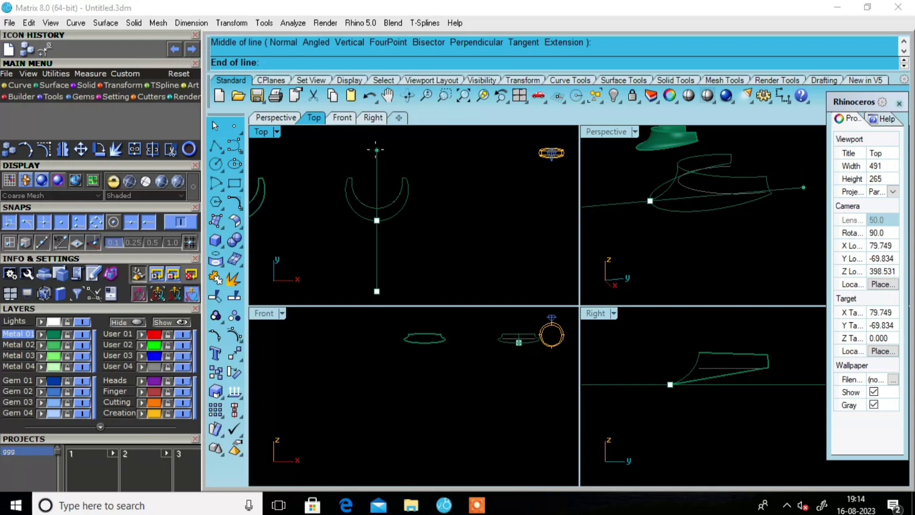
{"action": "left_click", "coordinate": [376, 150]}
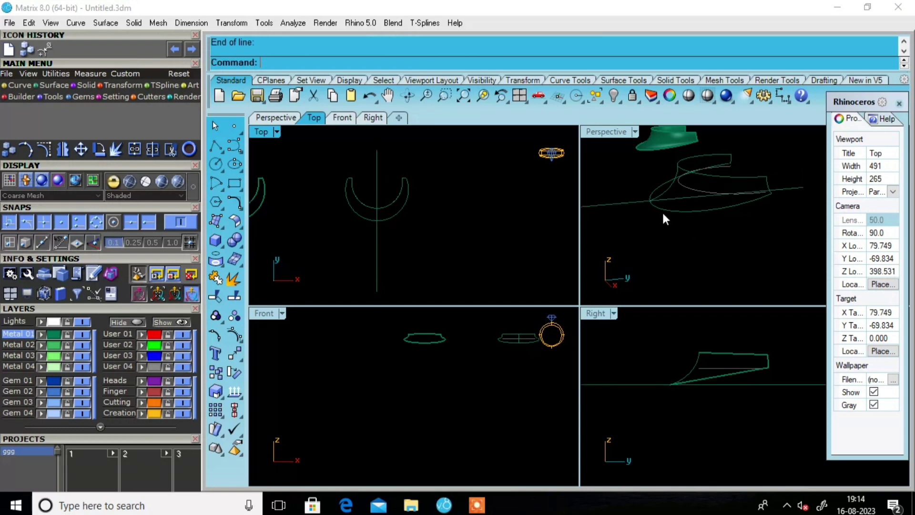
{"action": "mouse_move", "coordinate": [665, 219]}
{"action": "right_mouse_down"}
{"action": "mouse_move", "coordinate": [683, 218]}
{"action": "mouse_move", "coordinate": [649, 211]}
{"action": "mouse_move", "coordinate": [715, 241]}
{"action": "mouse_move", "coordinate": [729, 234]}
{"action": "right_mouse_up"}
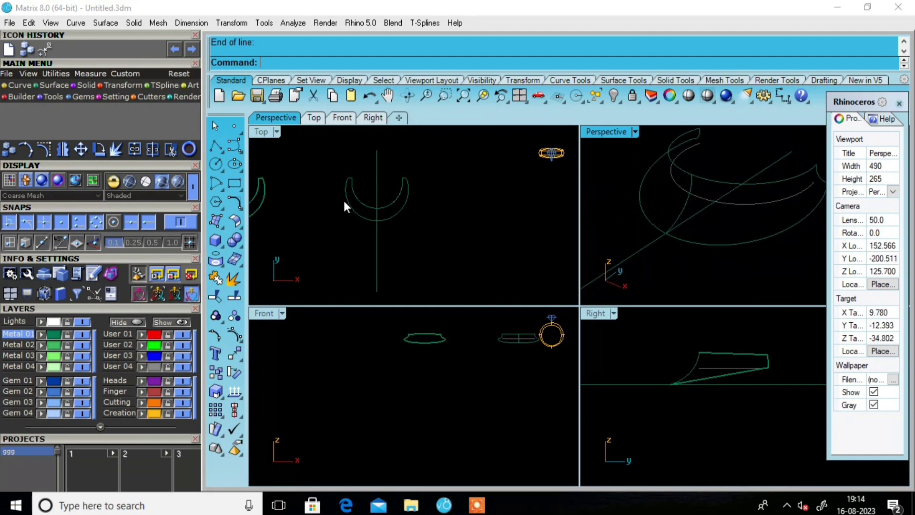
Show the long rail curve's control points and move the two near the centre line
{"action": "scroll", "coordinate": [378, 218], "scroll_direction": "up", "scroll_amount": 2}
{"action": "left_click", "coordinate": [393, 225]}
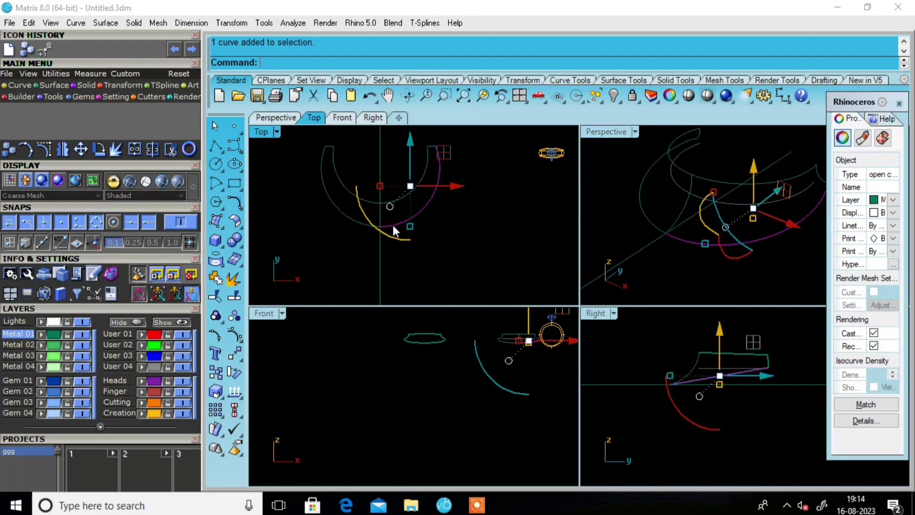
{"action": "scroll", "coordinate": [390, 225], "scroll_direction": "up", "scroll_amount": 2}
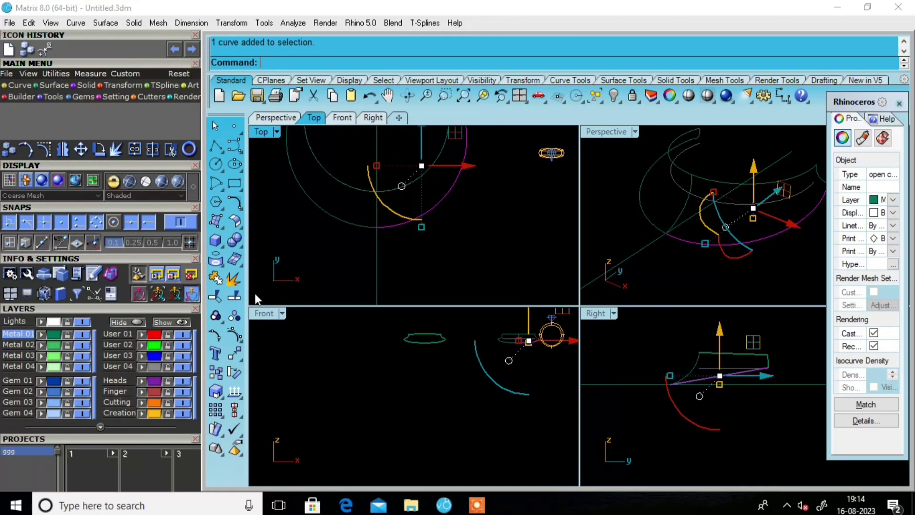
{"action": "left_click", "coordinate": [233, 337]}
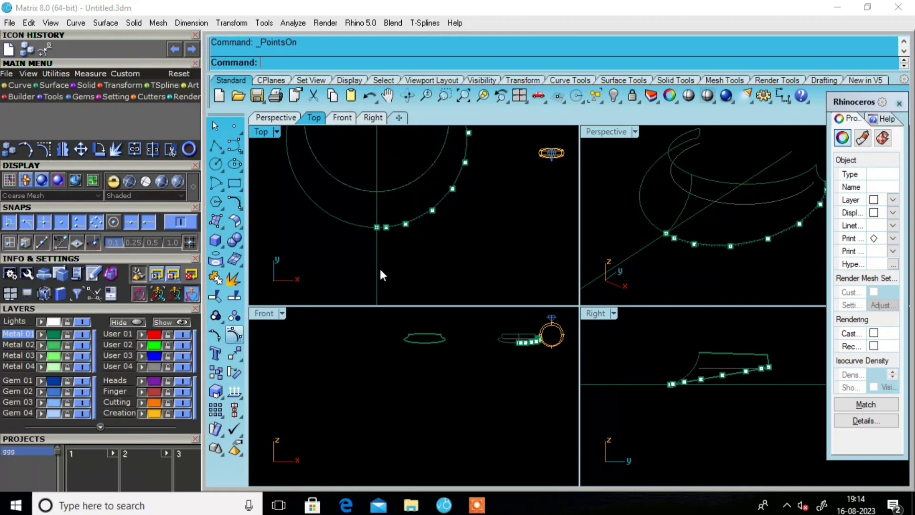
{"action": "left_click", "coordinate": [389, 231]}
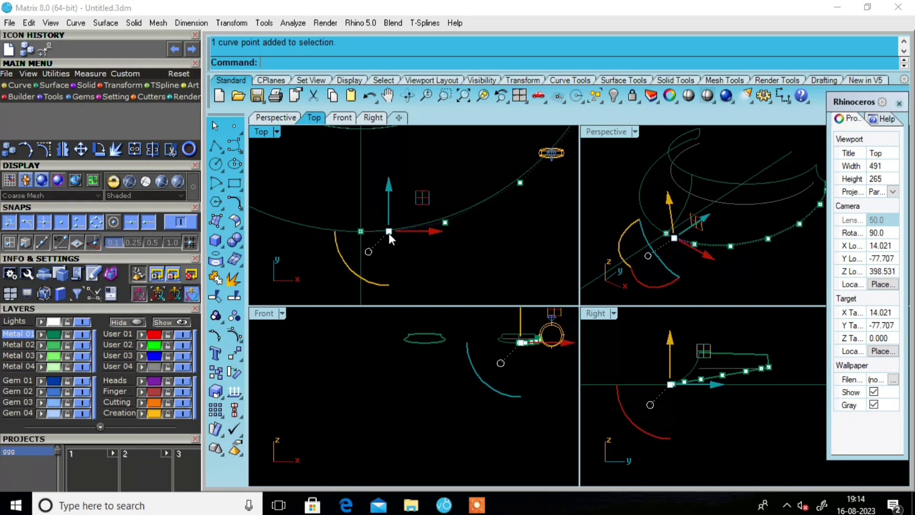
{"action": "left_click", "coordinate": [361, 230]}
{"action": "left_click", "coordinate": [408, 268]}
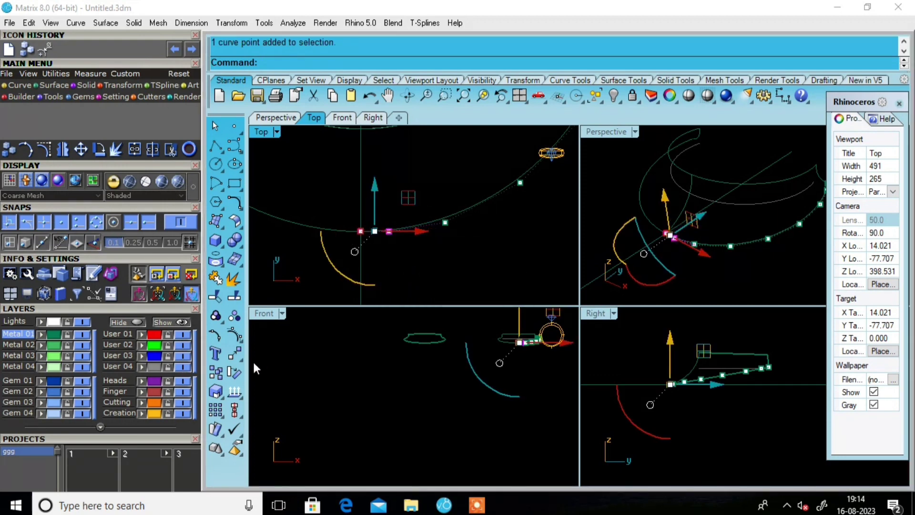
{"action": "left_click", "coordinate": [232, 355]}
{"action": "left_click", "coordinate": [361, 231]}
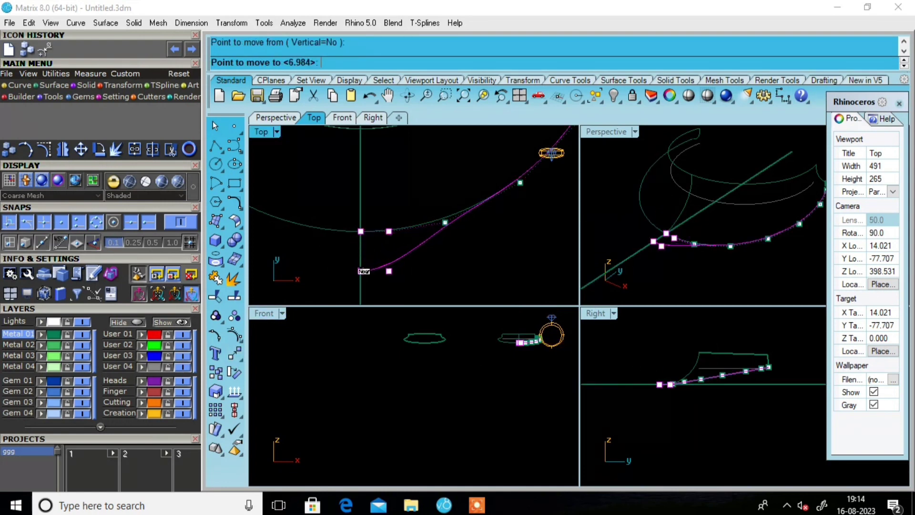
{"action": "left_click", "coordinate": [363, 277]}
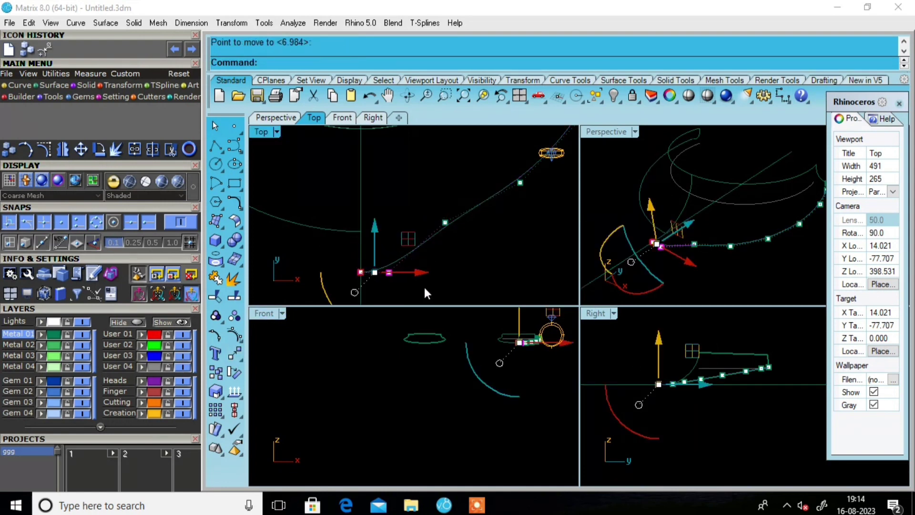
{"action": "scroll", "coordinate": [405, 276], "scroll_direction": "up", "scroll_amount": 2}
Drag the curve's end control points along Y to bend its end down
{"action": "left_click", "coordinate": [366, 262]}
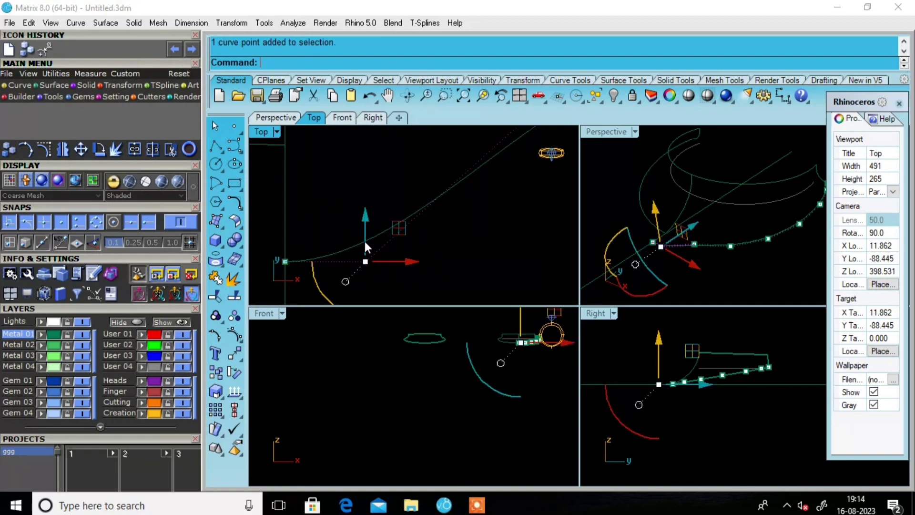
{"action": "left_click_drag", "start_coordinate": [362, 216], "coordinate": [367, 181]}
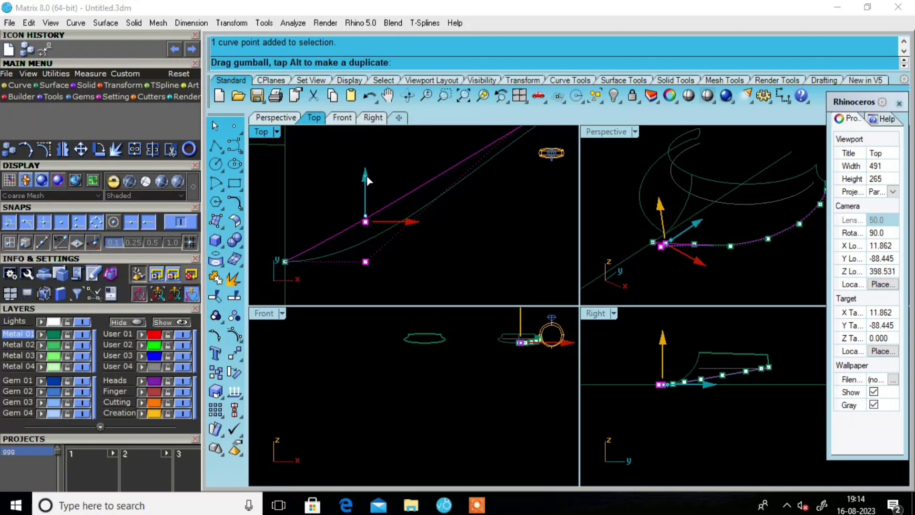
{"action": "left_click_drag", "start_coordinate": [367, 175], "coordinate": [367, 176]}
{"action": "scroll", "coordinate": [419, 212], "scroll_direction": "down", "scroll_amount": 2}
{"action": "scroll", "coordinate": [405, 224], "scroll_direction": "down", "scroll_amount": 3}
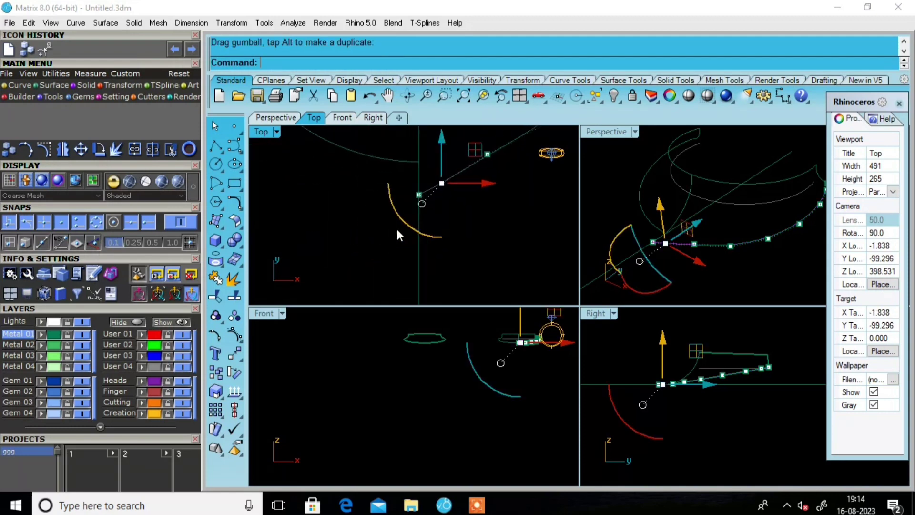
{"action": "left_click", "coordinate": [420, 194]}
{"action": "left_click", "coordinate": [453, 228]}
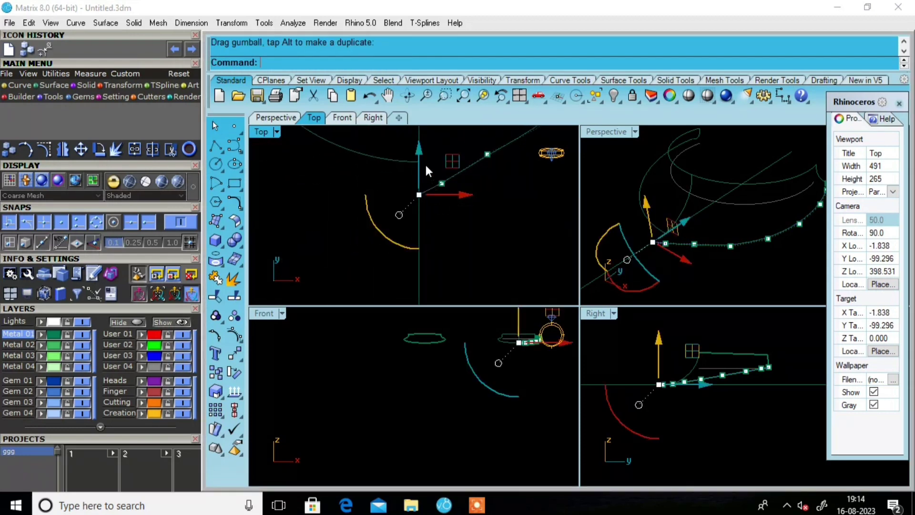
{"action": "left_click_drag", "start_coordinate": [419, 148], "coordinate": [420, 161]}
{"action": "mouse_move", "coordinate": [660, 239]}
{"action": "right_mouse_down"}
{"action": "mouse_move", "coordinate": [659, 127]}
{"action": "mouse_move", "coordinate": [662, 242]}
{"action": "right_mouse_up"}
Adjust the remaining control points to smooth the curve, then hide them
{"action": "mouse_move", "coordinate": [468, 235]}
{"action": "right_mouse_down"}
{"action": "mouse_move", "coordinate": [456, 202]}
{"action": "mouse_move", "coordinate": [421, 230]}
{"action": "right_mouse_up"}
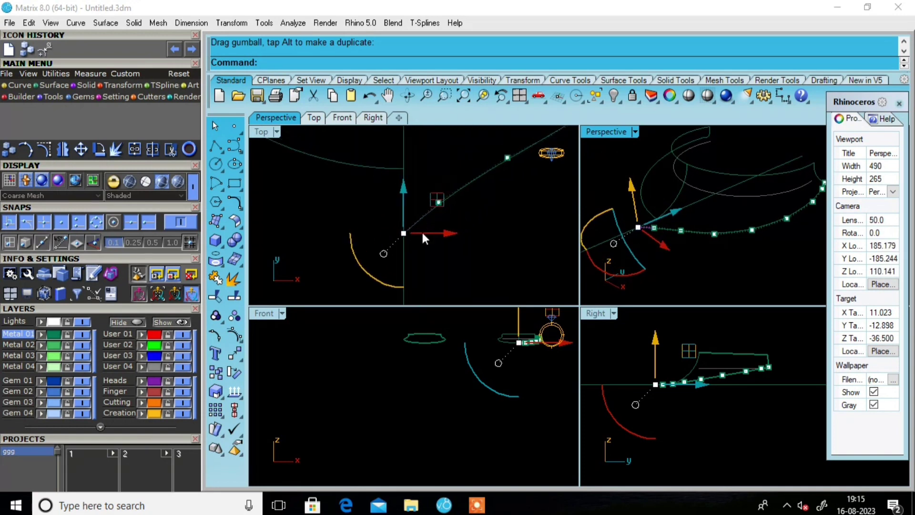
{"action": "mouse_move", "coordinate": [405, 231]}
{"action": "left_mouse_down"}
{"action": "mouse_move", "coordinate": [405, 191]}
{"action": "mouse_move", "coordinate": [406, 200]}
{"action": "mouse_move", "coordinate": [453, 210]}
{"action": "left_mouse_up"}
{"action": "right_click_drag", "start_coordinate": [453, 210], "coordinate": [468, 214]}
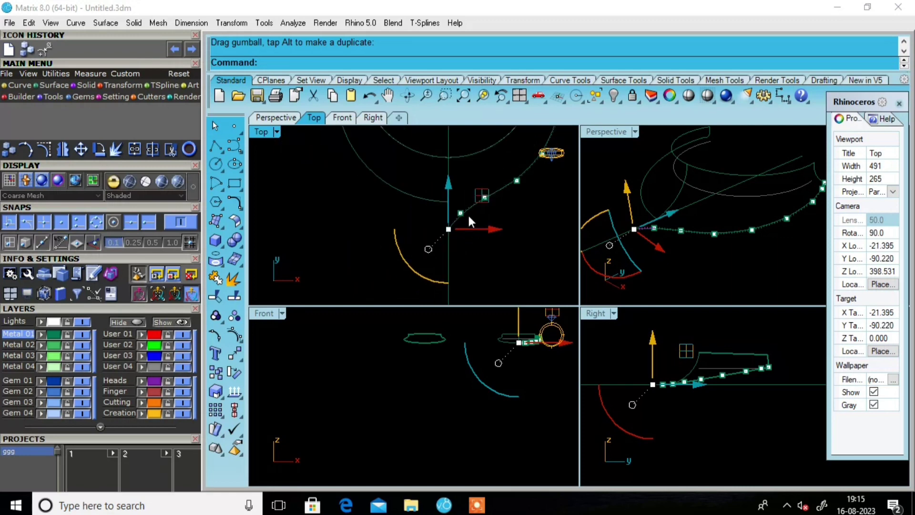
{"action": "mouse_move", "coordinate": [461, 200]}
{"action": "left_mouse_down"}
{"action": "mouse_move", "coordinate": [449, 224]}
{"action": "mouse_move", "coordinate": [504, 219]}
{"action": "left_mouse_up"}
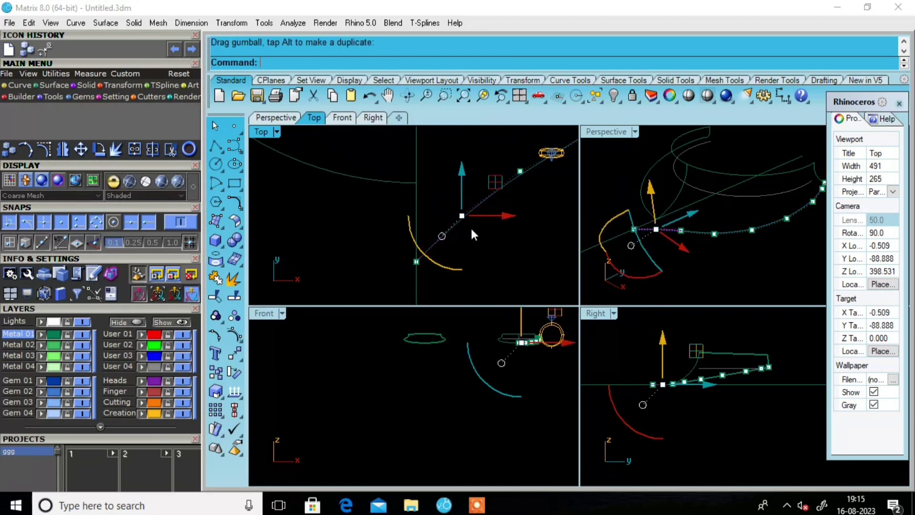
{"action": "right_click_drag", "start_coordinate": [504, 213], "coordinate": [471, 194]}
{"action": "key", "text": "Escape"}
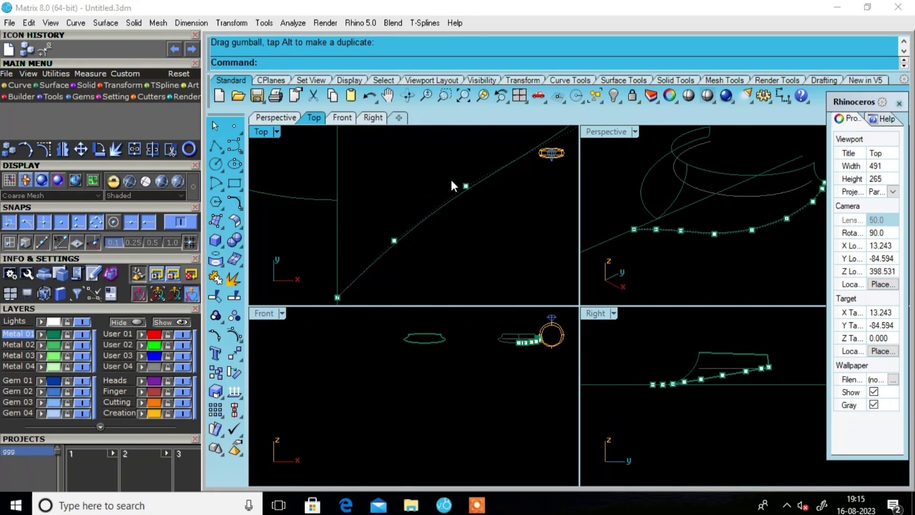
{"action": "mouse_move", "coordinate": [450, 175]}
{"action": "left_mouse_down"}
{"action": "mouse_move", "coordinate": [485, 206]}
{"action": "mouse_move", "coordinate": [517, 199]}
{"action": "left_mouse_up"}
{"action": "right_click_drag", "start_coordinate": [517, 199], "coordinate": [480, 231]}
{"action": "scroll", "coordinate": [498, 223], "scroll_direction": "up", "scroll_amount": 2}
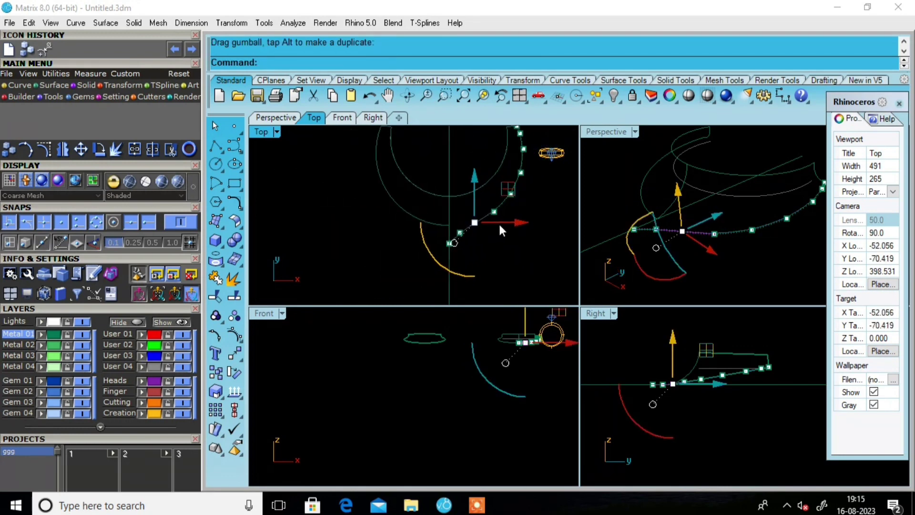
{"action": "scroll", "coordinate": [499, 222], "scroll_direction": "up", "scroll_amount": 1}
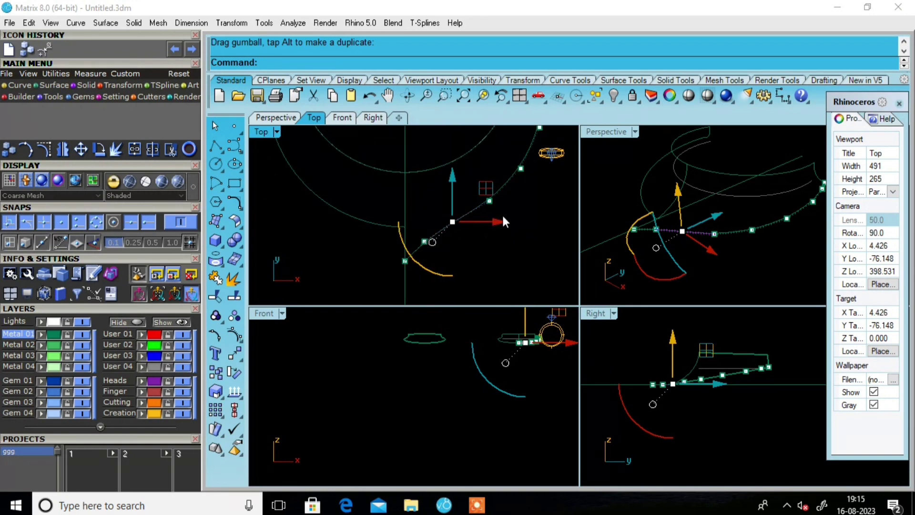
{"action": "left_click_drag", "start_coordinate": [487, 225], "coordinate": [506, 229]}
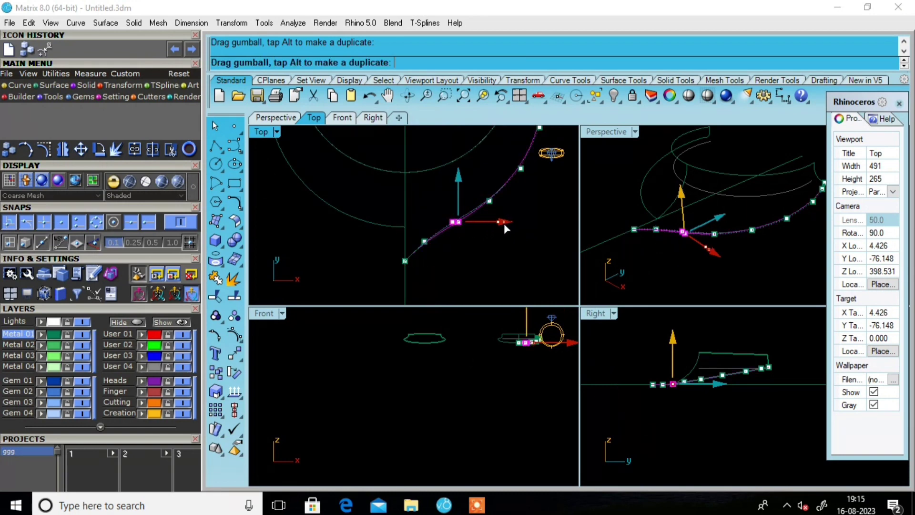
{"action": "key", "text": "Escape"}
Mirror a copy of the reshaped rail curve across the centre line
{"action": "right_click_drag", "start_coordinate": [473, 225], "coordinate": [528, 230]}
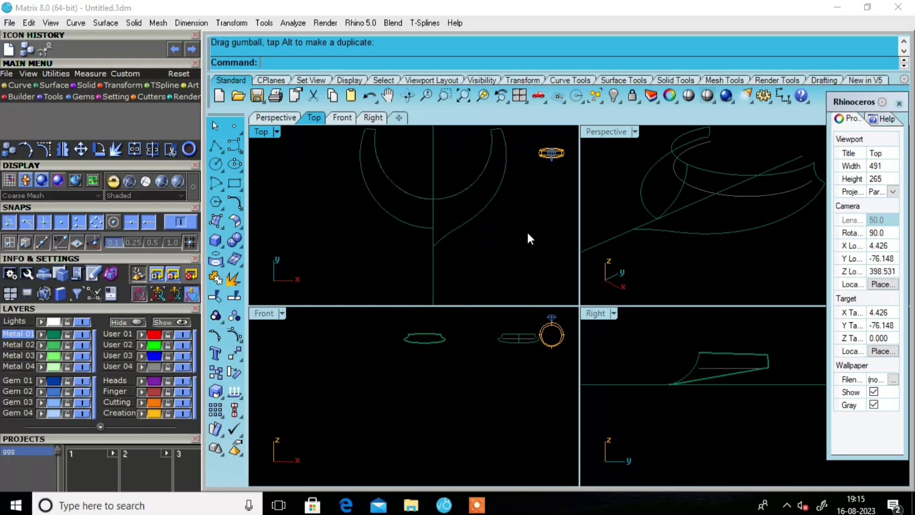
{"action": "mouse_move", "coordinate": [660, 251]}
{"action": "right_mouse_down"}
{"action": "mouse_move", "coordinate": [660, 179]}
{"action": "mouse_move", "coordinate": [660, 213]}
{"action": "right_mouse_up"}
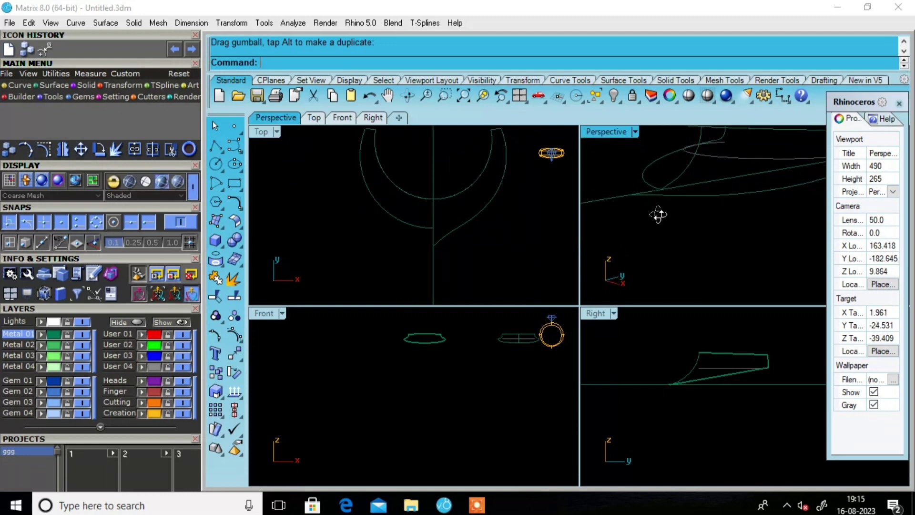
{"action": "left_click", "coordinate": [401, 219]}
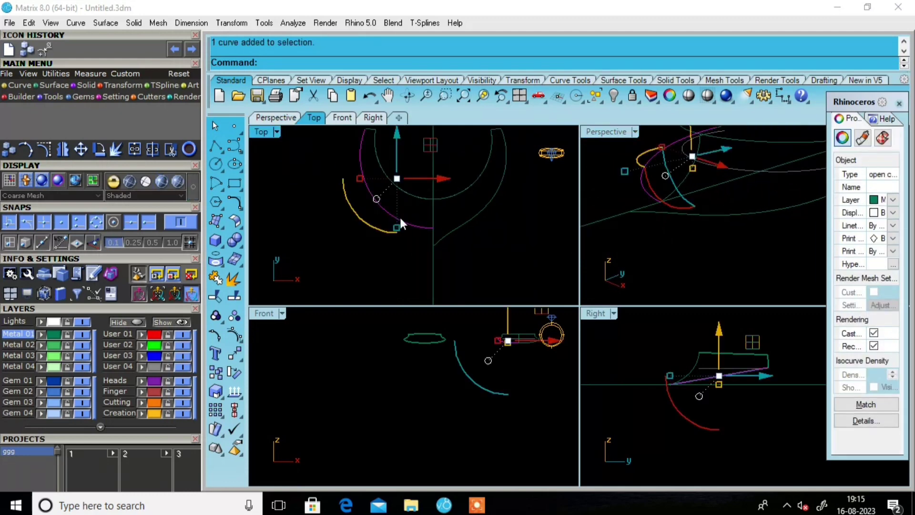
{"action": "key", "text": "ctrl+z"}
{"action": "left_click", "coordinate": [458, 230]}
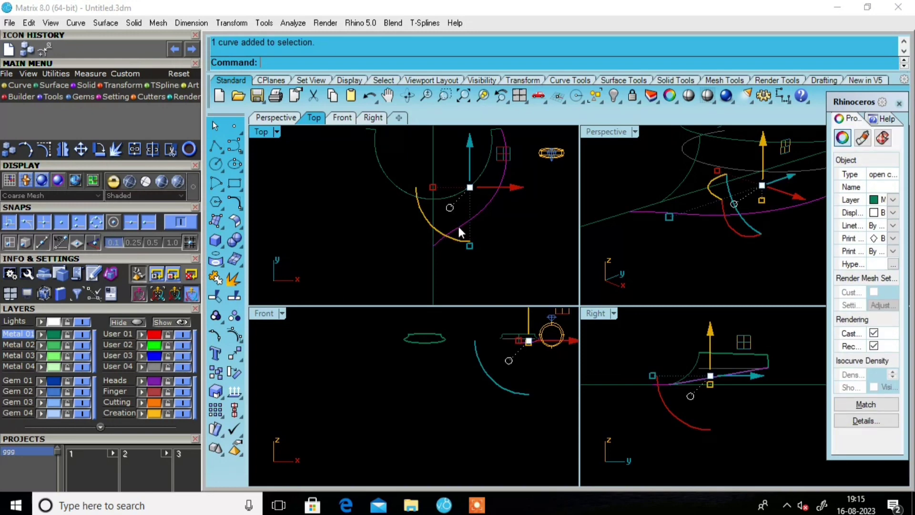
{"action": "type", "text": "M"}
{"action": "key", "text": "Return"}
{"action": "left_click", "coordinate": [432, 246]}
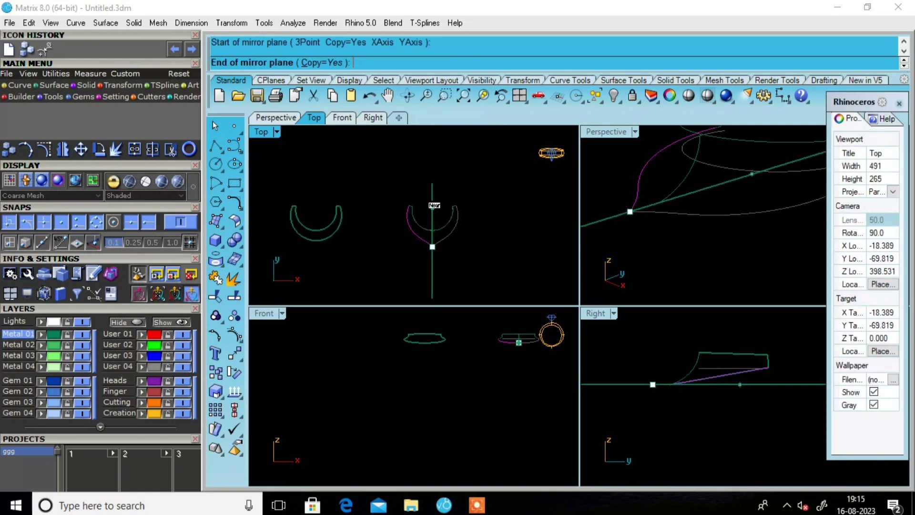
{"action": "left_click", "coordinate": [434, 202]}
{"action": "left_click", "coordinate": [497, 147]}
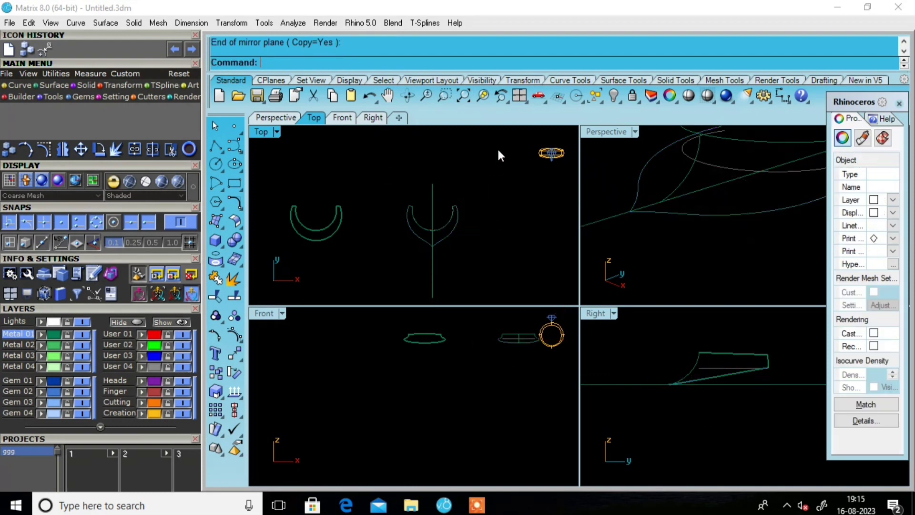
Delete the leftover extra curve
{"action": "scroll", "coordinate": [429, 219], "scroll_direction": "up", "scroll_amount": 3}
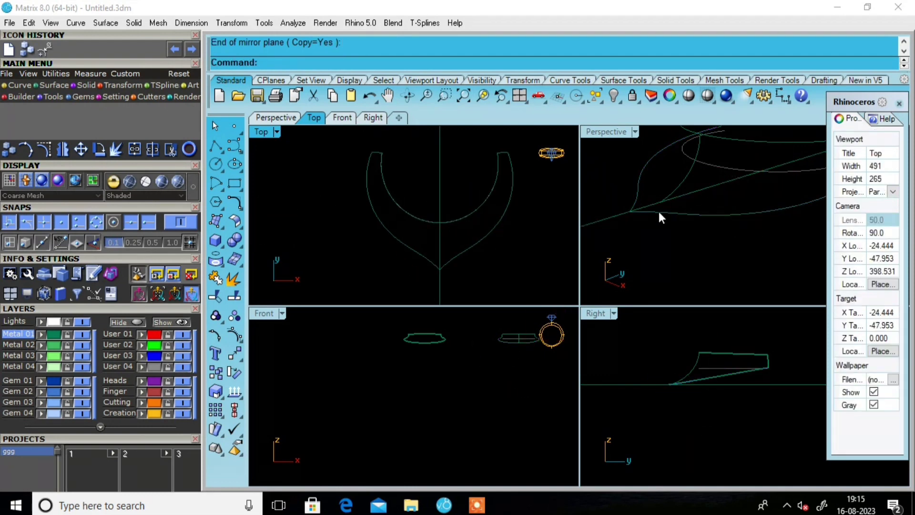
{"action": "mouse_move", "coordinate": [657, 209]}
{"action": "right_mouse_down"}
{"action": "mouse_move", "coordinate": [674, 190]}
{"action": "mouse_move", "coordinate": [633, 202]}
{"action": "mouse_move", "coordinate": [640, 218]}
{"action": "right_mouse_up"}
{"action": "left_click", "coordinate": [676, 195]}
{"action": "key", "text": "Delete"}
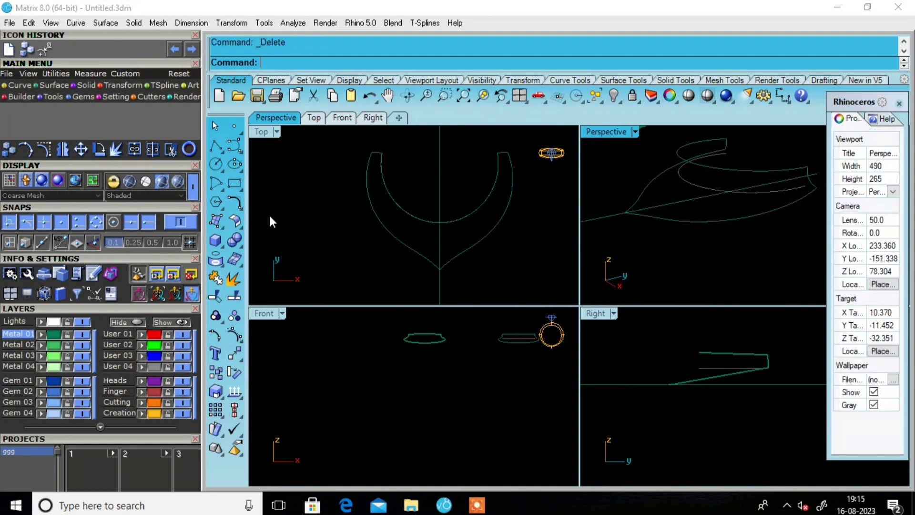
Draw an arc in the Right view from the rail junction to the curve corner, setting its bulge
{"action": "left_click", "coordinate": [234, 199]}
{"action": "left_click", "coordinate": [258, 189]}
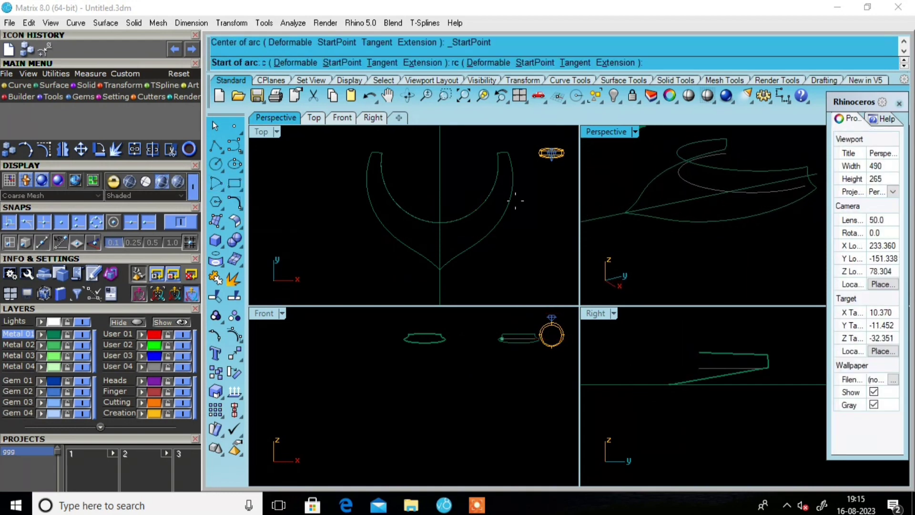
{"action": "scroll", "coordinate": [639, 213], "scroll_direction": "up", "scroll_amount": 2}
{"action": "left_click", "coordinate": [657, 217]}
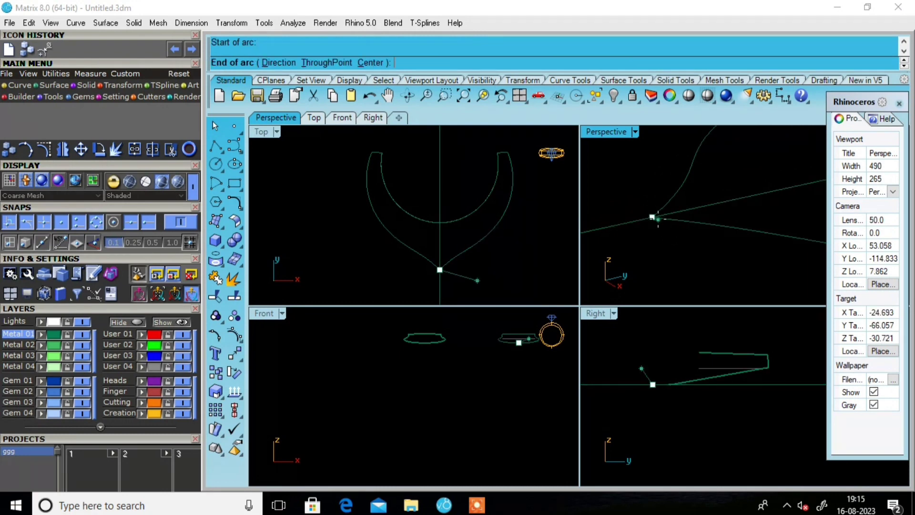
{"action": "scroll", "coordinate": [655, 217], "scroll_direction": "down", "scroll_amount": 3}
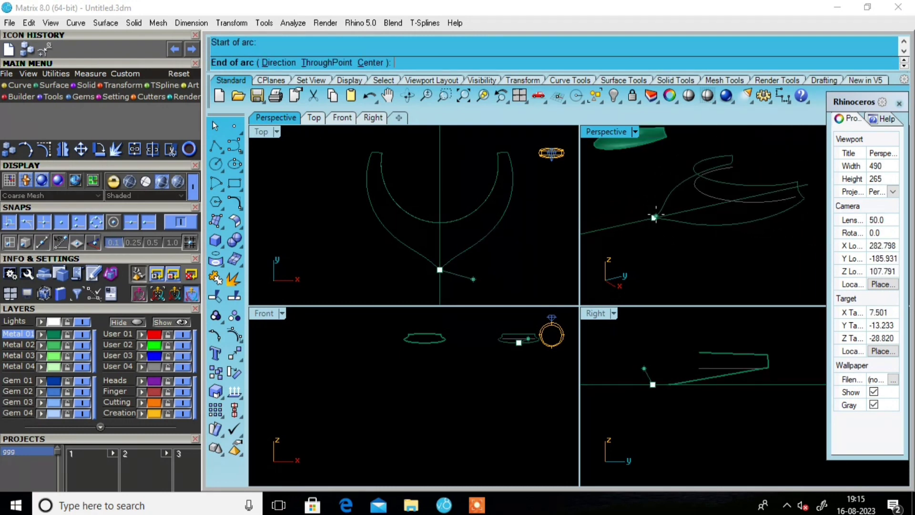
{"action": "scroll", "coordinate": [699, 352], "scroll_direction": "up", "scroll_amount": 3}
{"action": "left_click", "coordinate": [698, 350]}
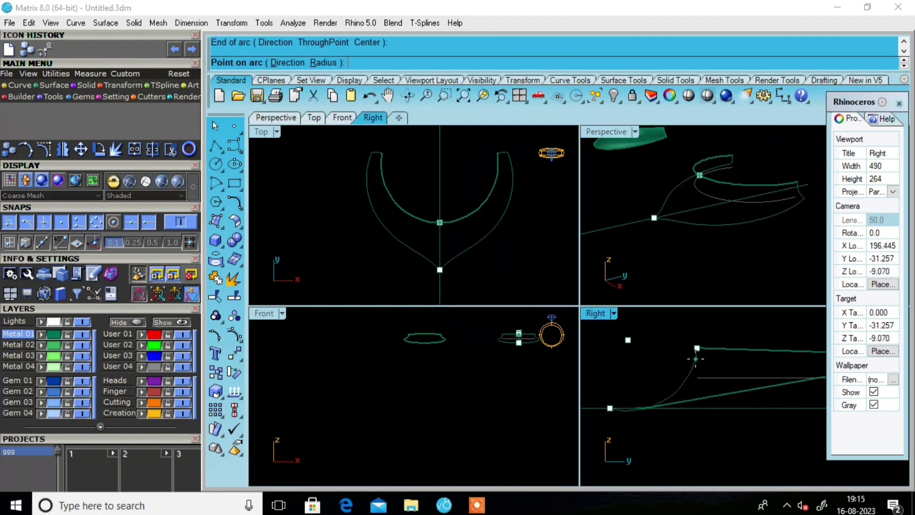
{"action": "scroll", "coordinate": [662, 391], "scroll_direction": "up", "scroll_amount": 1}
{"action": "scroll", "coordinate": [661, 391], "scroll_direction": "up", "scroll_amount": 1}
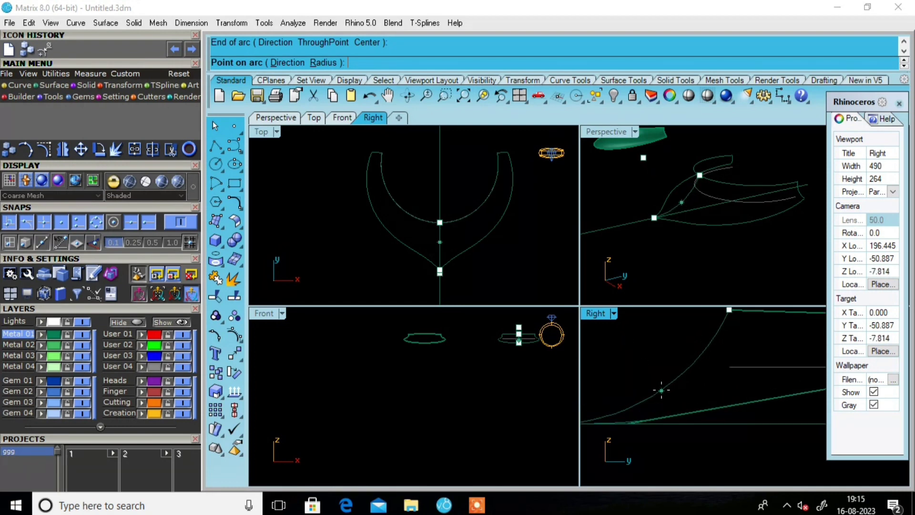
{"action": "scroll", "coordinate": [665, 380], "scroll_direction": "down", "scroll_amount": 1}
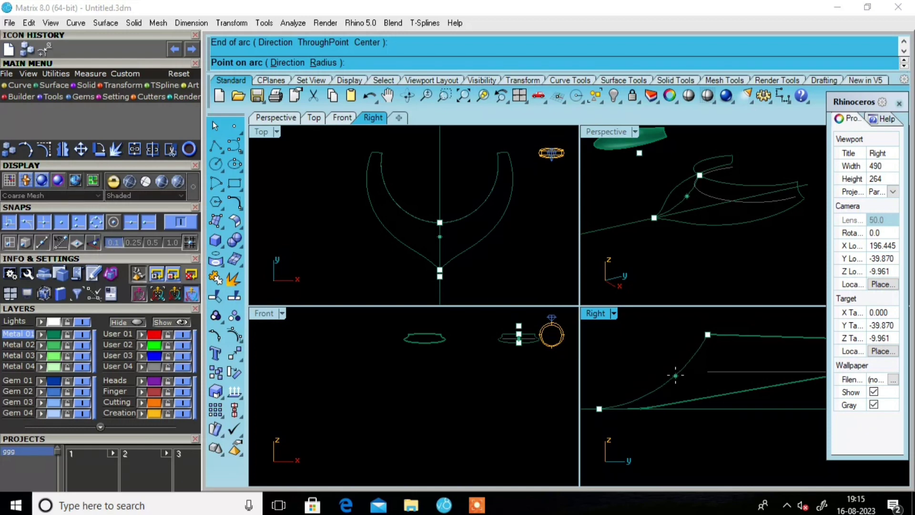
{"action": "left_click", "coordinate": [676, 376]}
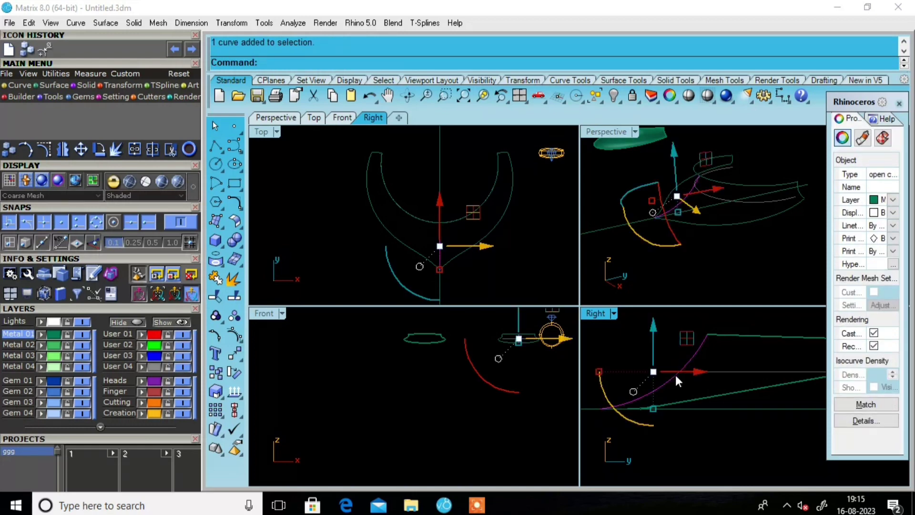
Measure the new arc's length (55.221 mm) and maximize the Perspective view
{"action": "type", "text": "Length"}
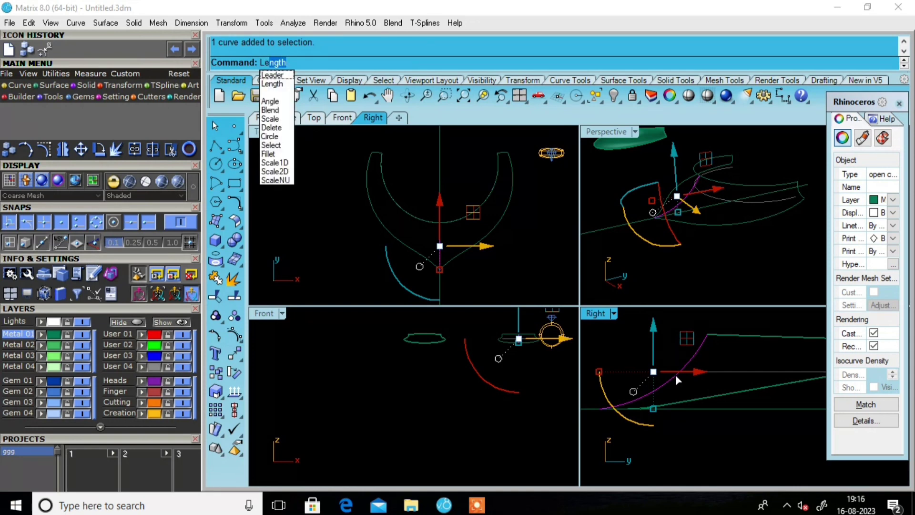
{"action": "key", "text": "Return"}
{"action": "key", "text": "Escape"}
{"action": "scroll", "coordinate": [679, 362], "scroll_direction": "down", "scroll_amount": 5}
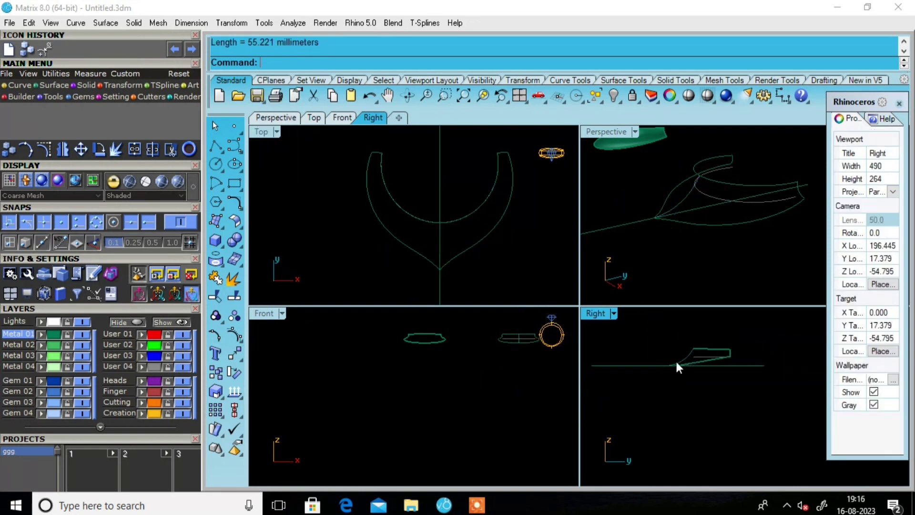
{"action": "right_click_drag", "start_coordinate": [679, 362], "coordinate": [701, 376]}
{"action": "mouse_move", "coordinate": [697, 207]}
{"action": "right_mouse_down"}
{"action": "mouse_move", "coordinate": [595, 133]}
{"action": "mouse_move", "coordinate": [553, 207]}
{"action": "mouse_move", "coordinate": [617, 298]}
{"action": "mouse_move", "coordinate": [664, 214]}
{"action": "mouse_move", "coordinate": [629, 295]}
{"action": "right_mouse_up"}
{"action": "double_click", "coordinate": [596, 132]}
Join the two rail curves into a single open curve and reselect it
{"action": "left_click", "coordinate": [593, 303]}
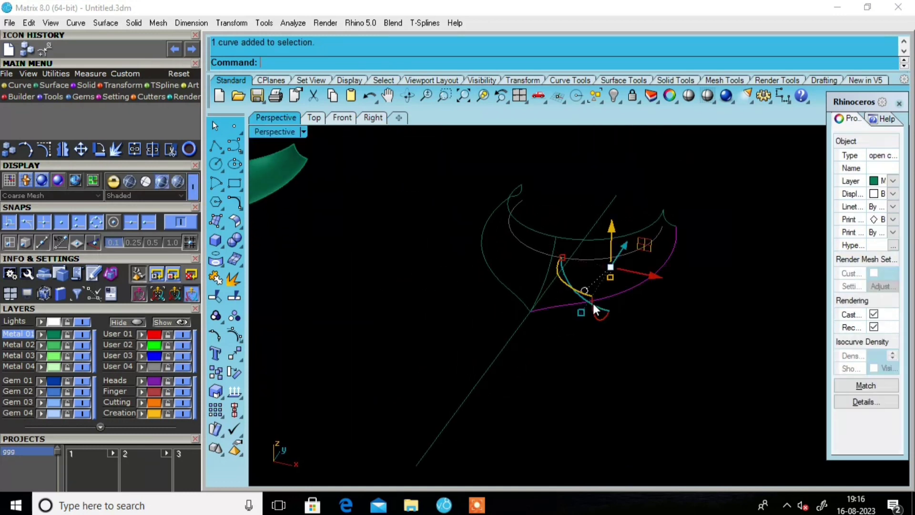
{"action": "scroll", "coordinate": [535, 311], "scroll_direction": "up", "scroll_amount": 3}
{"action": "mouse_move", "coordinate": [519, 302]}
{"action": "right_mouse_down"}
{"action": "mouse_move", "coordinate": [513, 293]}
{"action": "mouse_move", "coordinate": [538, 321]}
{"action": "mouse_move", "coordinate": [568, 317]}
{"action": "mouse_move", "coordinate": [556, 323]}
{"action": "right_mouse_up"}
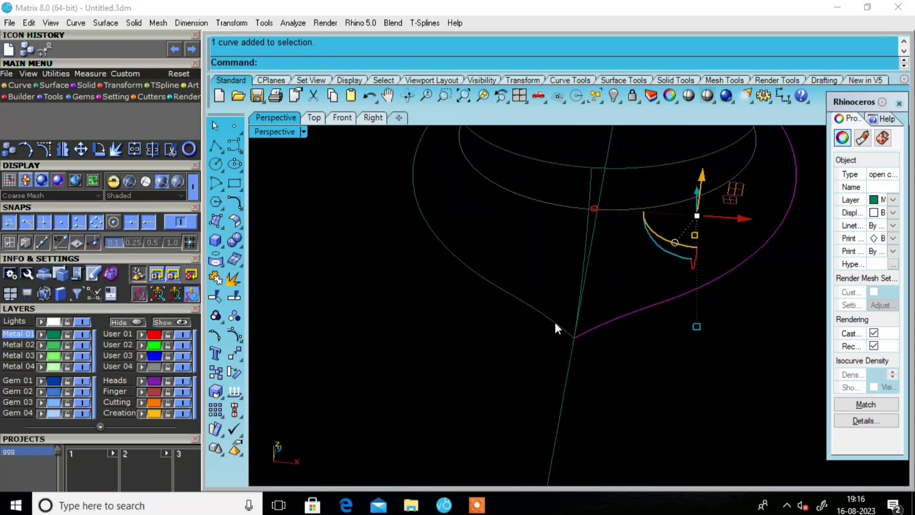
{"action": "left_click", "coordinate": [555, 323], "text": "shift"}
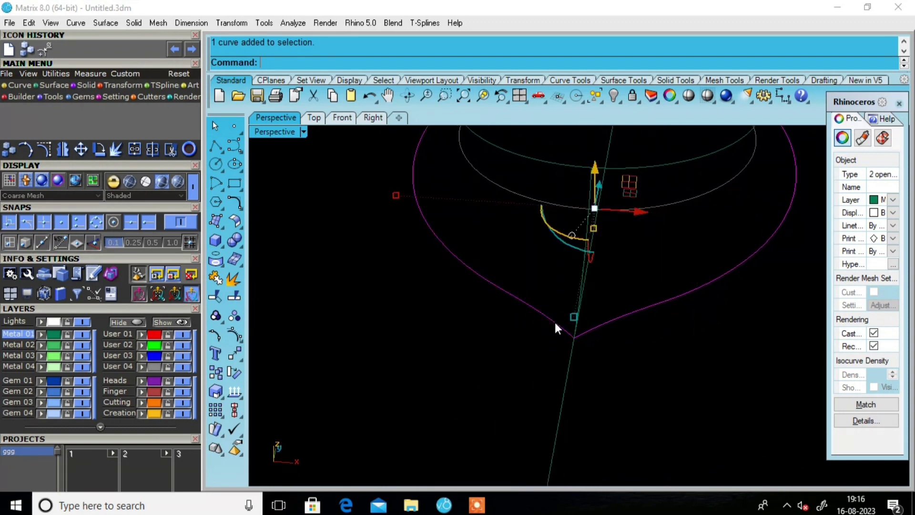
{"action": "scroll", "coordinate": [555, 323], "scroll_direction": "down", "scroll_amount": 5}
{"action": "type", "text": "j"}
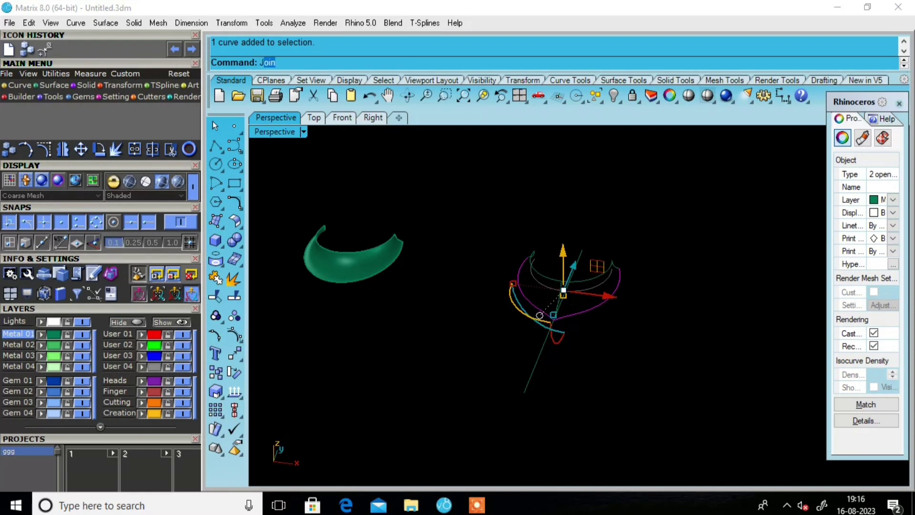
{"action": "key", "text": "Return"}
{"action": "key", "text": "Escape"}
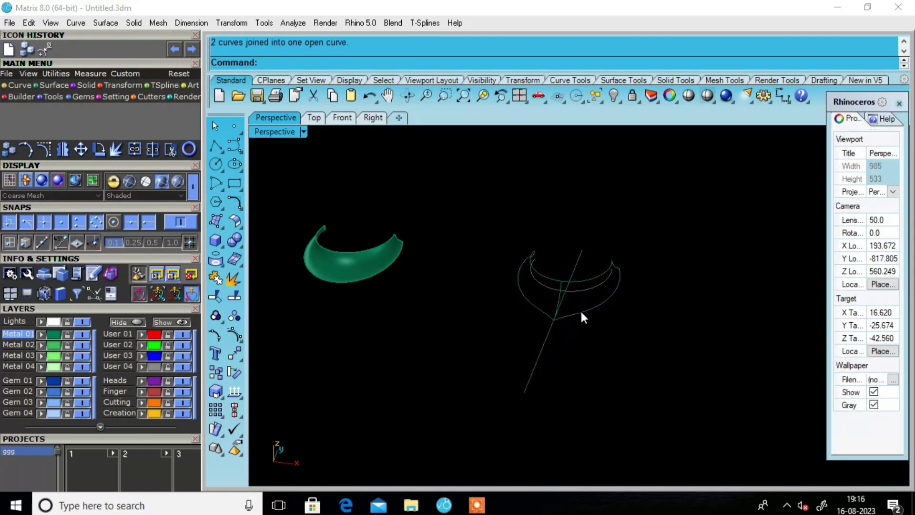
{"action": "scroll", "coordinate": [580, 309], "scroll_direction": "up", "scroll_amount": 3}
{"action": "left_click", "coordinate": [580, 310]}
{"action": "scroll", "coordinate": [574, 288], "scroll_direction": "up", "scroll_amount": 3}
{"action": "type", "text": "S"}
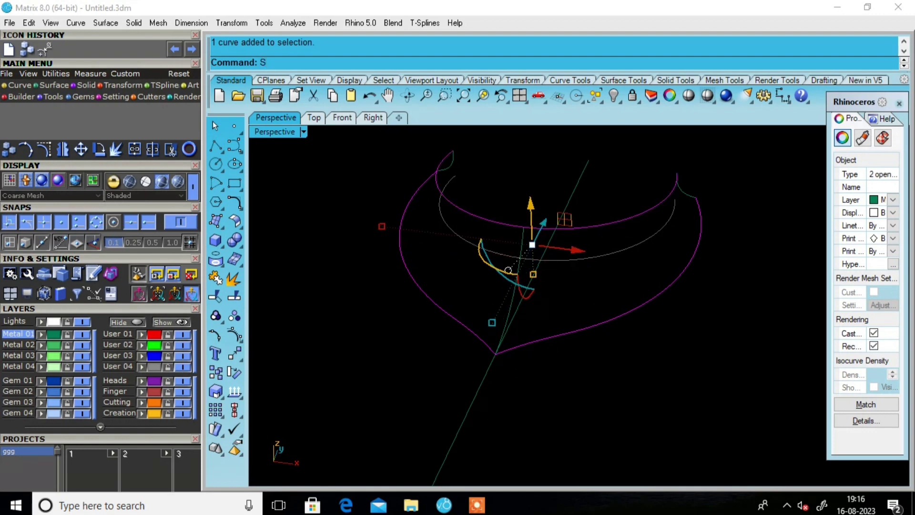
Start a two-rail sweep using the arc as the cross-section curve
{"action": "type", "text": "weep1"}
{"action": "key", "text": "Return"}
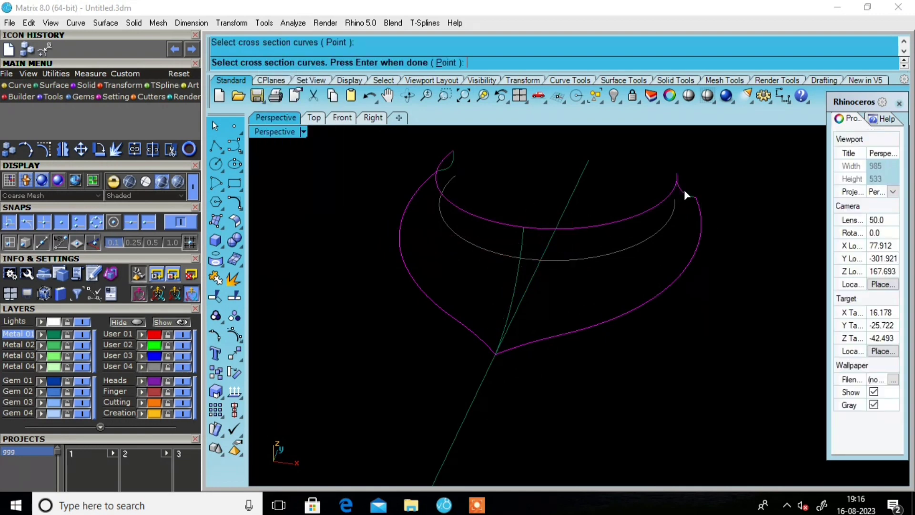
{"action": "left_click", "coordinate": [514, 273]}
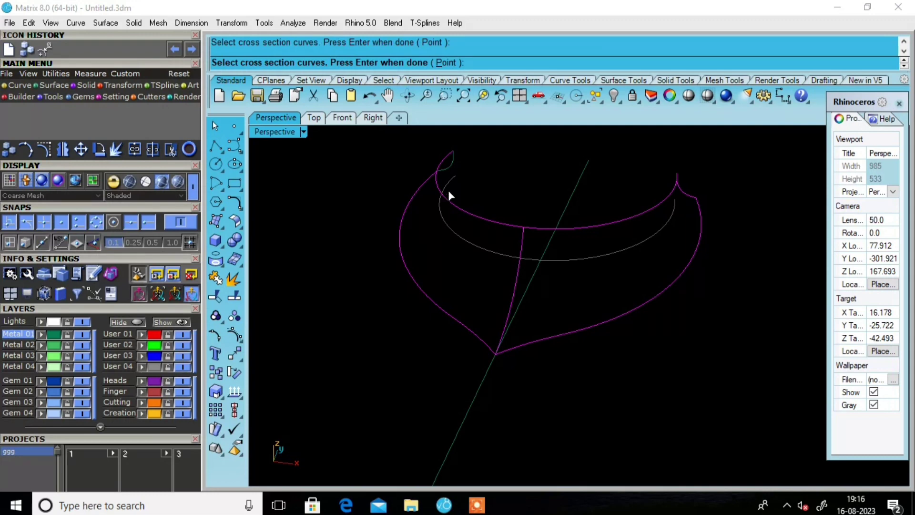
{"action": "key", "text": "Return"}
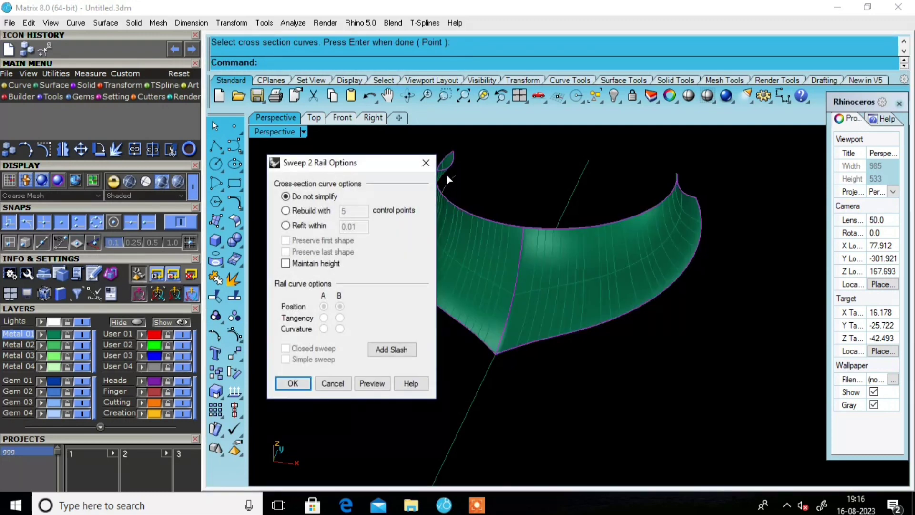
{"action": "mouse_move", "coordinate": [638, 266]}
{"action": "right_mouse_down"}
{"action": "mouse_move", "coordinate": [536, 254]}
{"action": "mouse_move", "coordinate": [621, 272]}
{"action": "mouse_move", "coordinate": [650, 235]}
{"action": "mouse_move", "coordinate": [619, 253]}
{"action": "mouse_move", "coordinate": [611, 274]}
{"action": "right_mouse_up"}
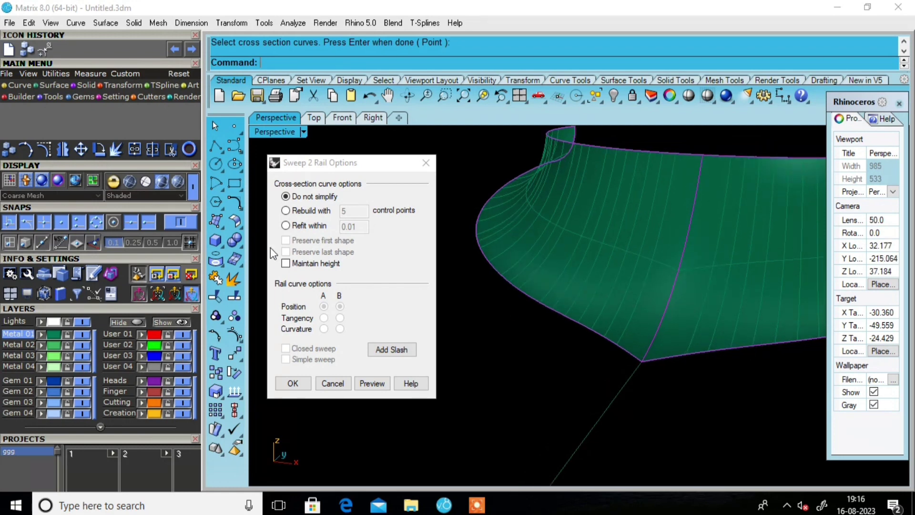
Rebuild the sweep's cross-sections with 20 control points and preview the surface
{"action": "left_click", "coordinate": [286, 211]}
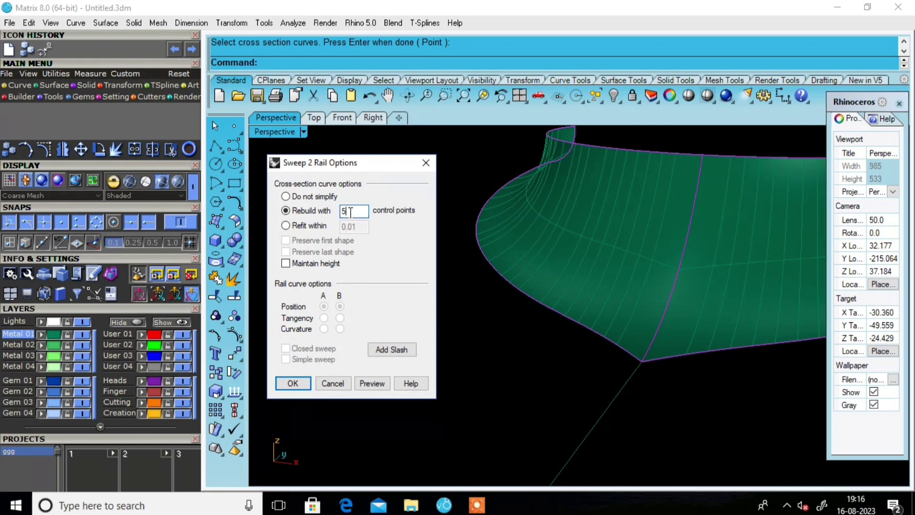
{"action": "double_click", "coordinate": [349, 211]}
{"action": "type", "text": "10"}
{"action": "left_click", "coordinate": [374, 385]}
{"action": "right_click_drag", "start_coordinate": [656, 302], "coordinate": [724, 272]}
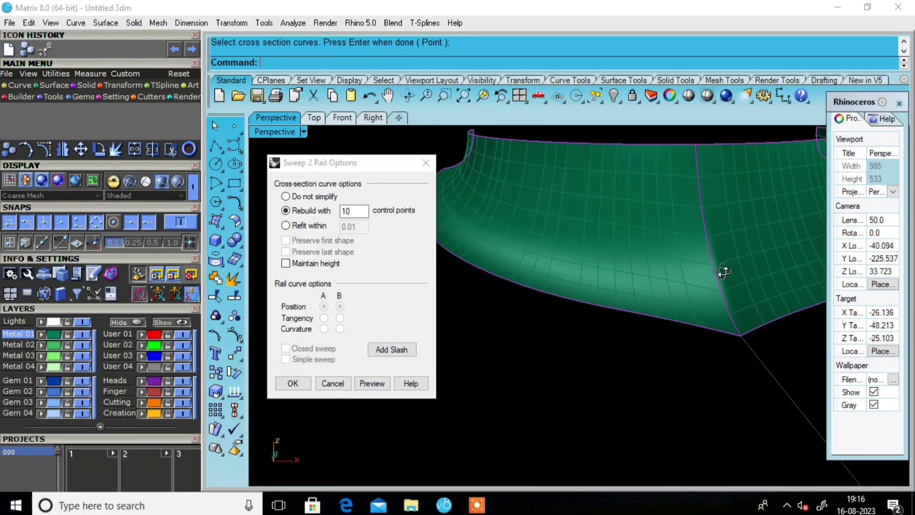
{"action": "left_click_drag", "start_coordinate": [355, 214], "coordinate": [337, 213]}
{"action": "type", "text": "20"}
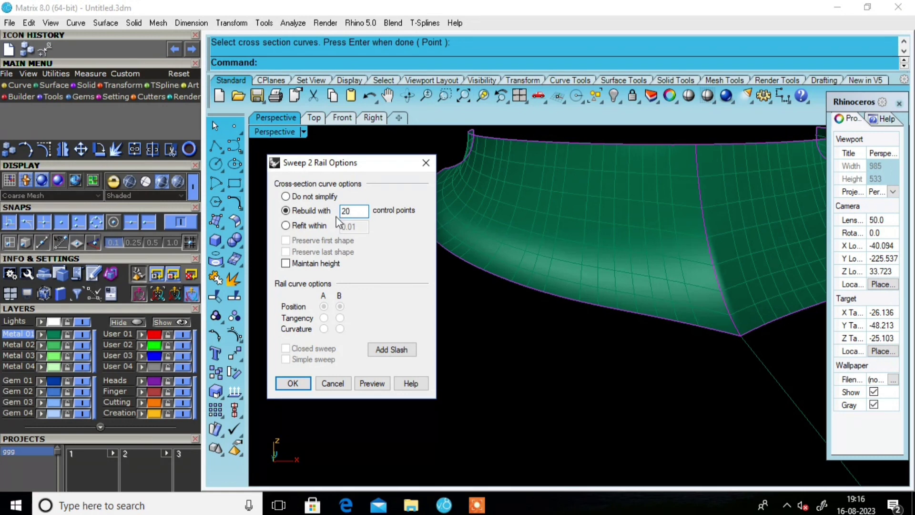
{"action": "left_click", "coordinate": [373, 382]}
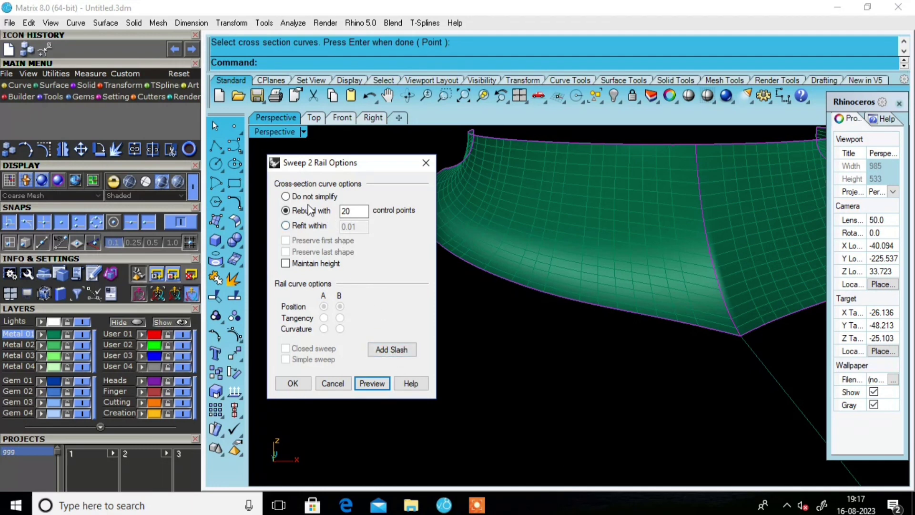
Create the two-rail sweep with cross sections rebuilt to 5 control points, after previewing
{"action": "left_click", "coordinate": [286, 197]}
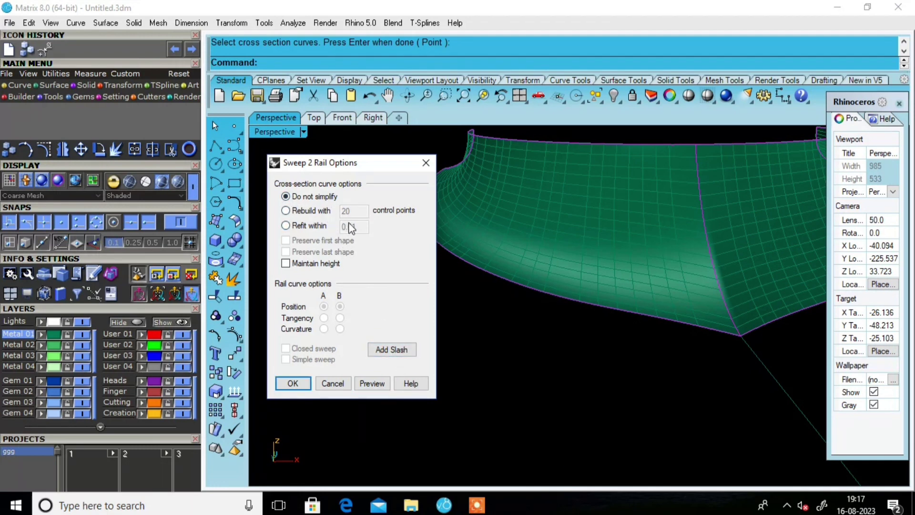
{"action": "left_click", "coordinate": [286, 211]}
{"action": "type", "text": "5"}
{"action": "left_click", "coordinate": [373, 384]}
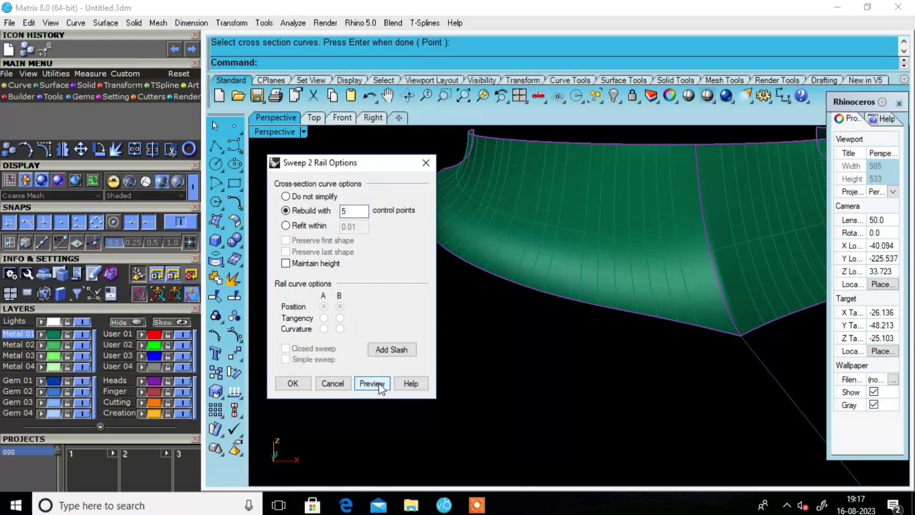
{"action": "left_click", "coordinate": [293, 383]}
Select the swept shank and start Rebuild twice, cancelling both times
{"action": "scroll", "coordinate": [513, 311], "scroll_direction": "down", "scroll_amount": 3}
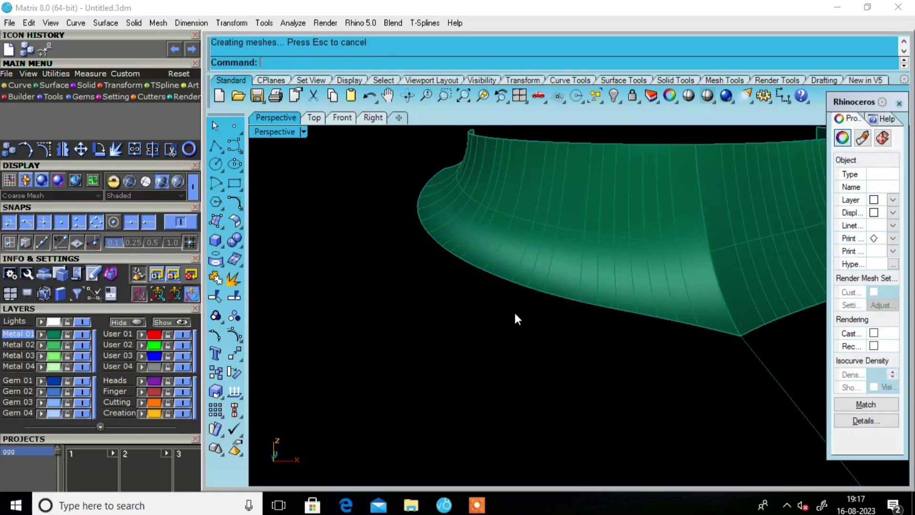
{"action": "right_click_drag", "start_coordinate": [515, 317], "coordinate": [494, 360]}
{"action": "scroll", "coordinate": [582, 284], "scroll_direction": "down", "scroll_amount": 2}
{"action": "scroll", "coordinate": [598, 283], "scroll_direction": "up", "scroll_amount": 4}
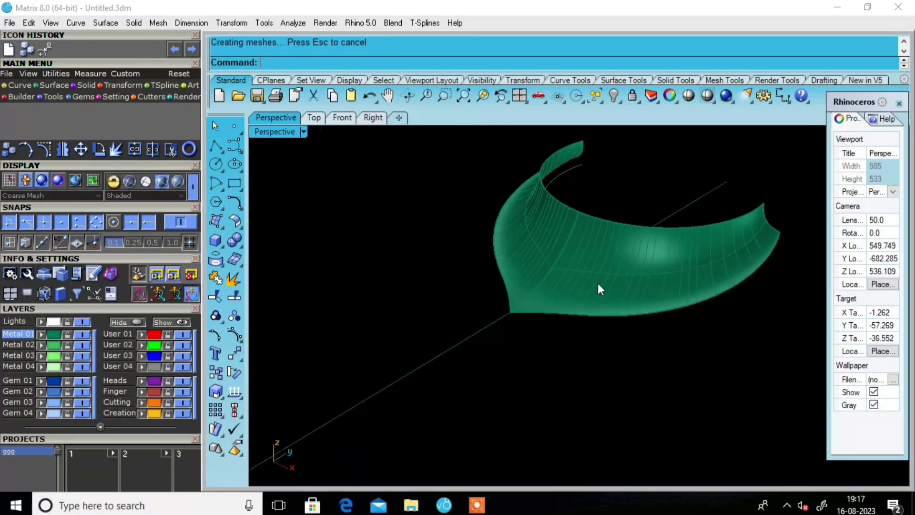
{"action": "left_click", "coordinate": [608, 268]}
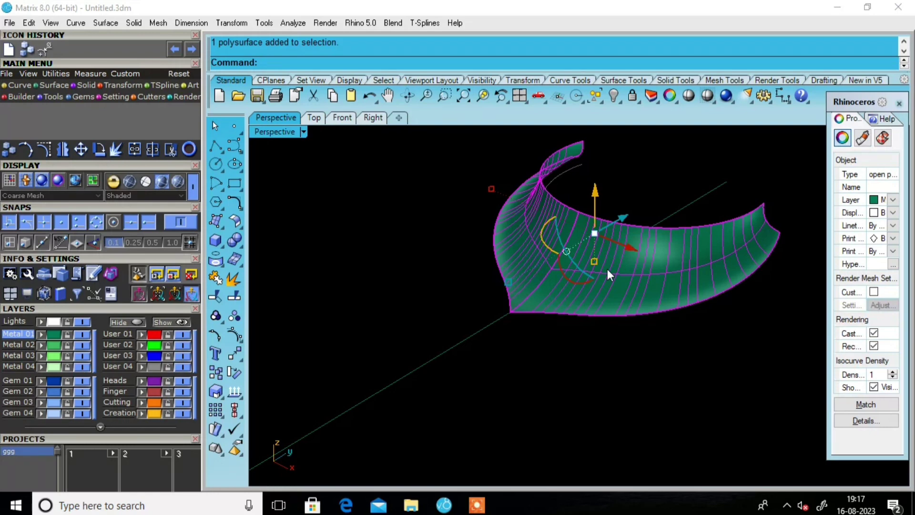
{"action": "type", "text": "Rebuild"}
{"action": "key", "text": "Return"}
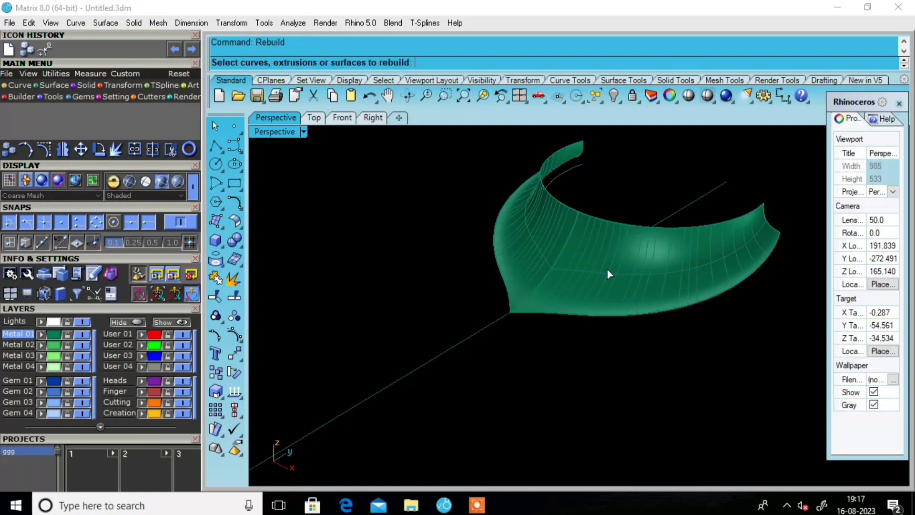
{"action": "key", "text": "Escape"}
{"action": "left_click", "coordinate": [599, 256]}
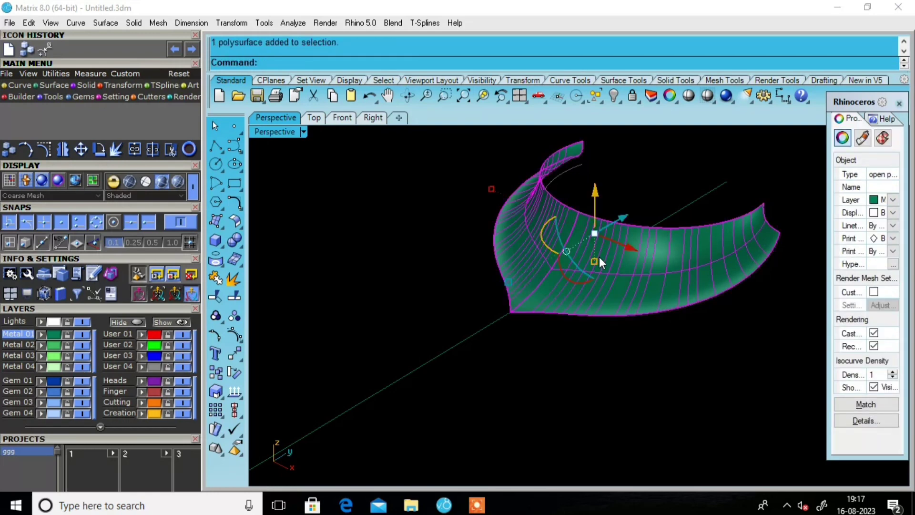
{"action": "type", "text": "Reb"}
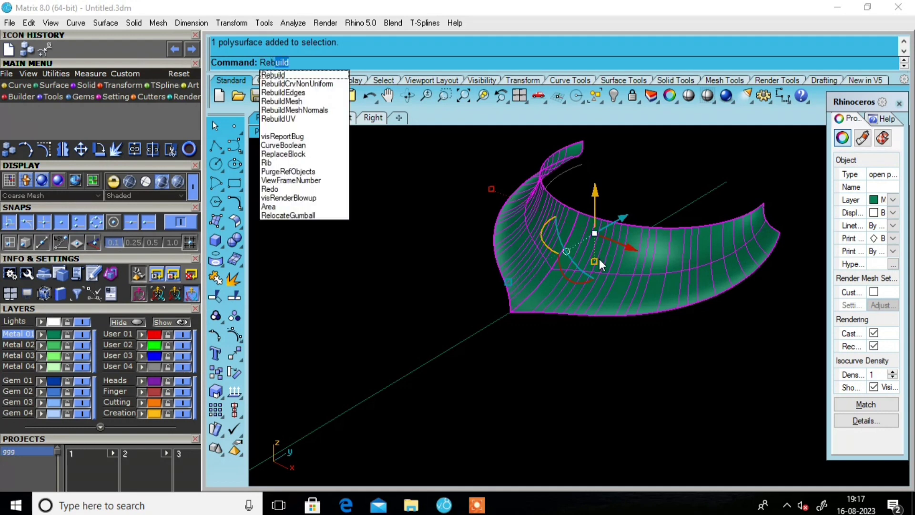
{"action": "key", "text": "Return"}
{"action": "key", "text": "Escape"}
Explode the shank polysurface into its 2 separate surfaces
{"action": "mouse_move", "coordinate": [600, 264]}
{"action": "right_mouse_down"}
{"action": "mouse_move", "coordinate": [617, 290]}
{"action": "mouse_move", "coordinate": [645, 238]}
{"action": "right_mouse_up"}
{"action": "scroll", "coordinate": [593, 235], "scroll_direction": "up", "scroll_amount": 5}
{"action": "left_click", "coordinate": [579, 217]}
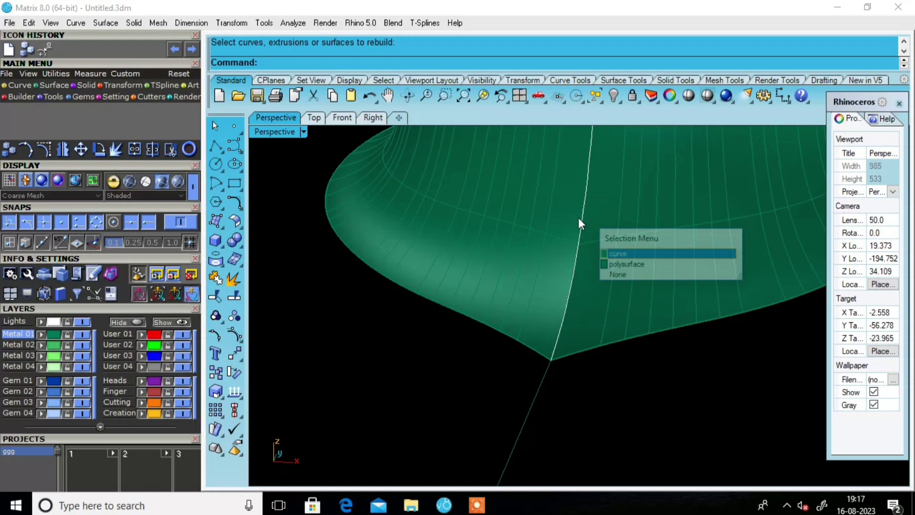
{"action": "left_click", "coordinate": [618, 265]}
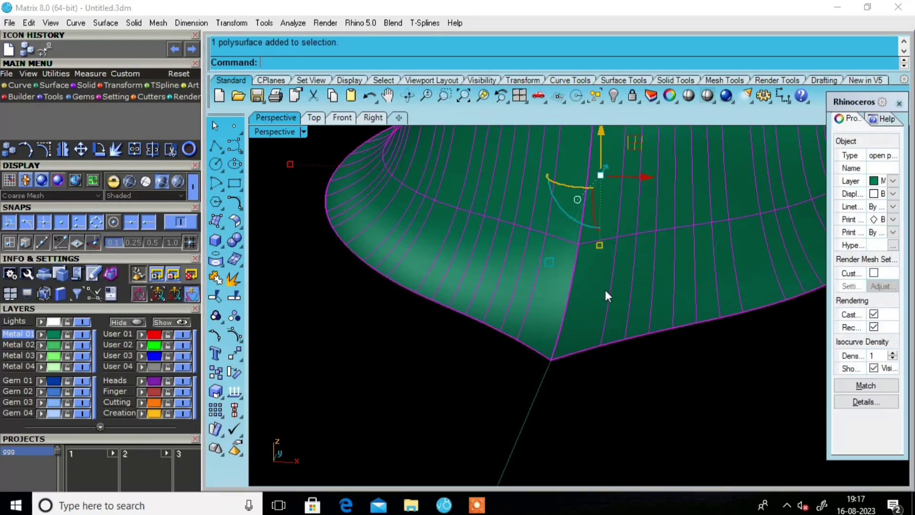
{"action": "left_click", "coordinate": [232, 284]}
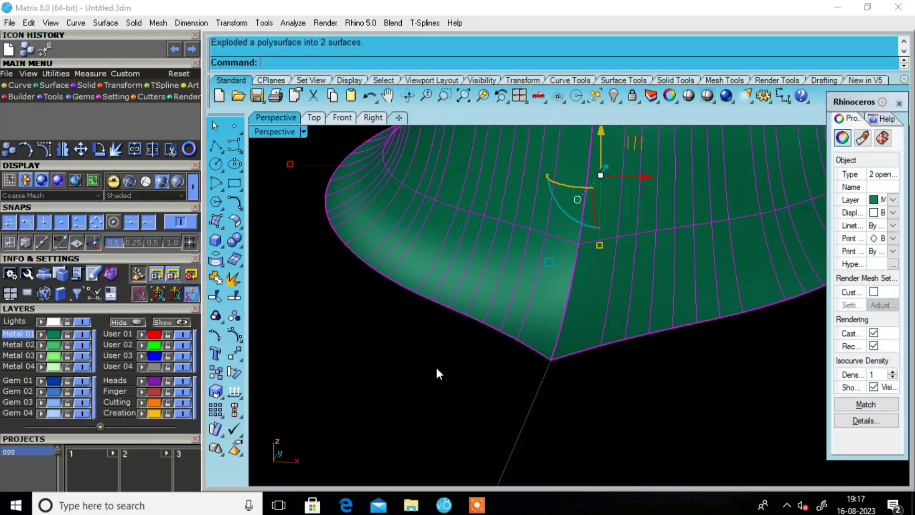
{"action": "left_click", "coordinate": [438, 370]}
Merge the left and right shank surfaces into a single surface
{"action": "left_click", "coordinate": [524, 295]}
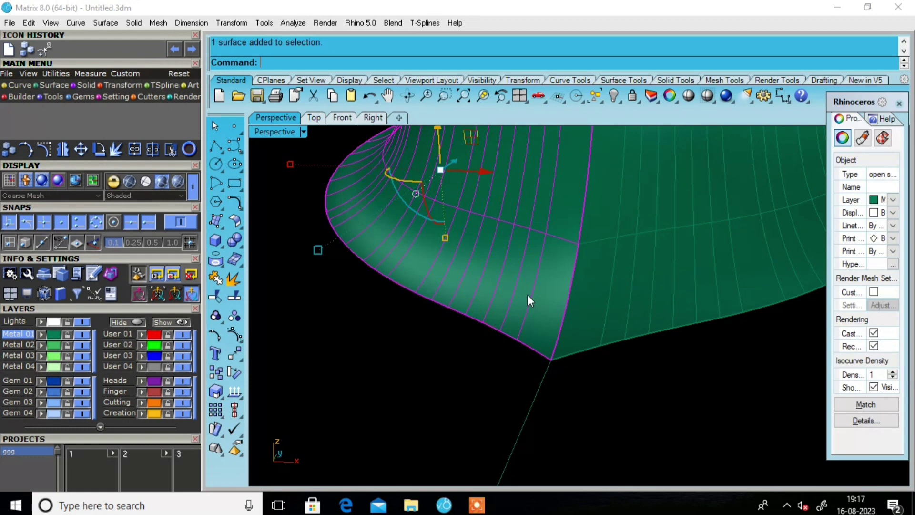
{"action": "left_click", "coordinate": [608, 285], "text": "shift"}
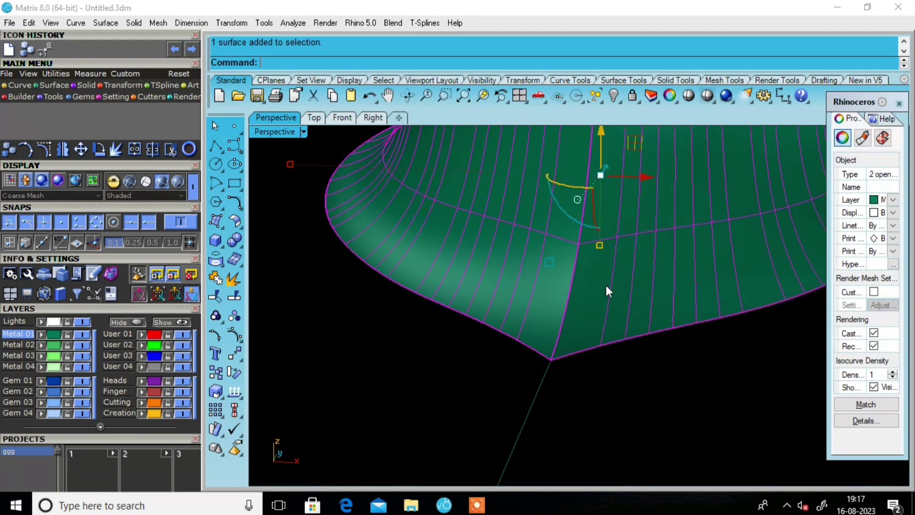
{"action": "left_click", "coordinate": [242, 227]}
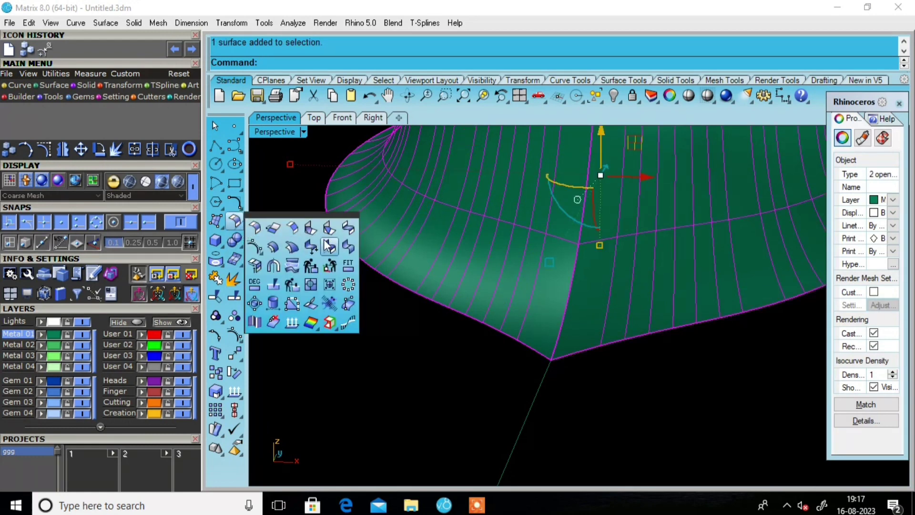
{"action": "left_click", "coordinate": [348, 247]}
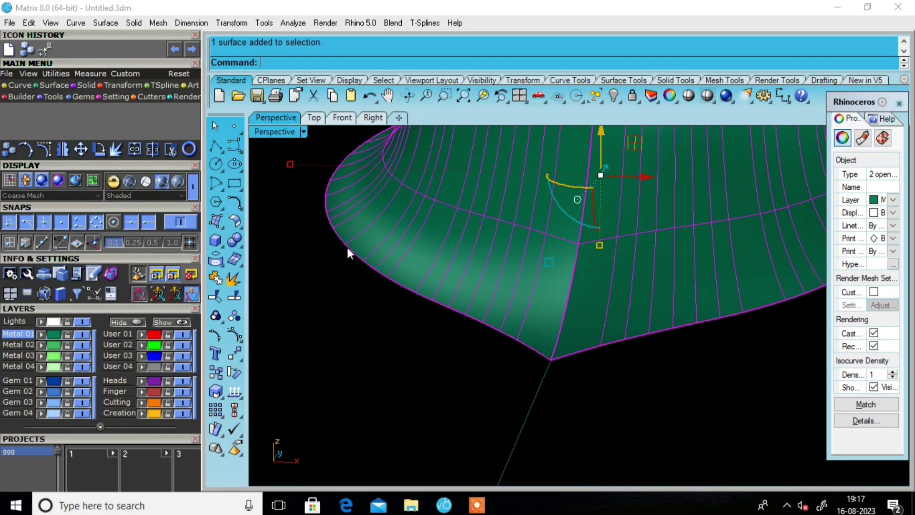
{"action": "left_click", "coordinate": [418, 353]}
From a low side view, select the merged shank surface
{"action": "mouse_move", "coordinate": [480, 333]}
{"action": "right_mouse_down"}
{"action": "mouse_move", "coordinate": [409, 313]}
{"action": "mouse_move", "coordinate": [484, 351]}
{"action": "right_mouse_up"}
{"action": "scroll", "coordinate": [501, 351], "scroll_direction": "up", "scroll_amount": 5}
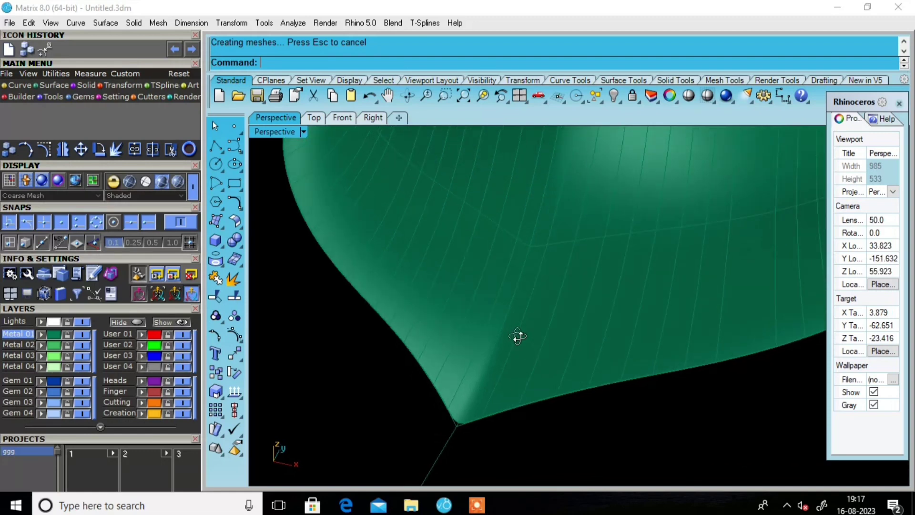
{"action": "scroll", "coordinate": [518, 337], "scroll_direction": "down", "scroll_amount": 5}
{"action": "scroll", "coordinate": [529, 333], "scroll_direction": "up", "scroll_amount": 3}
{"action": "mouse_move", "coordinate": [539, 310]}
{"action": "right_mouse_down"}
{"action": "mouse_move", "coordinate": [522, 241]}
{"action": "mouse_move", "coordinate": [615, 239]}
{"action": "mouse_move", "coordinate": [627, 208]}
{"action": "mouse_move", "coordinate": [521, 205]}
{"action": "mouse_move", "coordinate": [433, 245]}
{"action": "mouse_move", "coordinate": [496, 293]}
{"action": "mouse_move", "coordinate": [528, 285]}
{"action": "right_mouse_up"}
{"action": "left_click", "coordinate": [528, 286]}
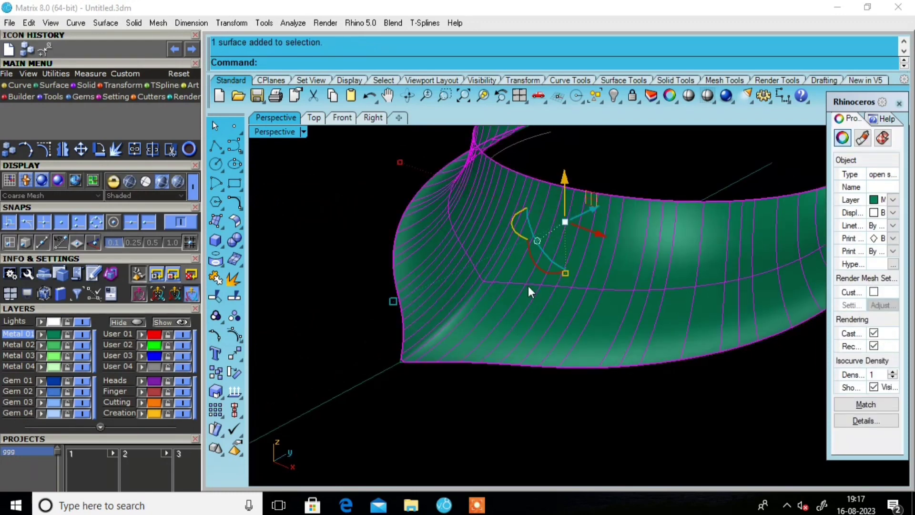
Open Rebuild Surface on the merged shank and preview an edited U point count
{"action": "type", "text": "Rebuild"}
{"action": "key", "text": "Return"}
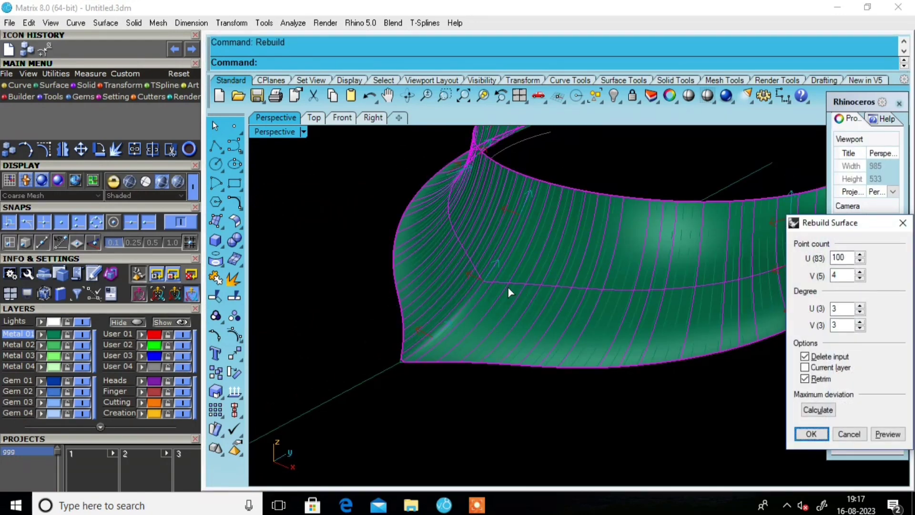
{"action": "double_click", "coordinate": [862, 259]}
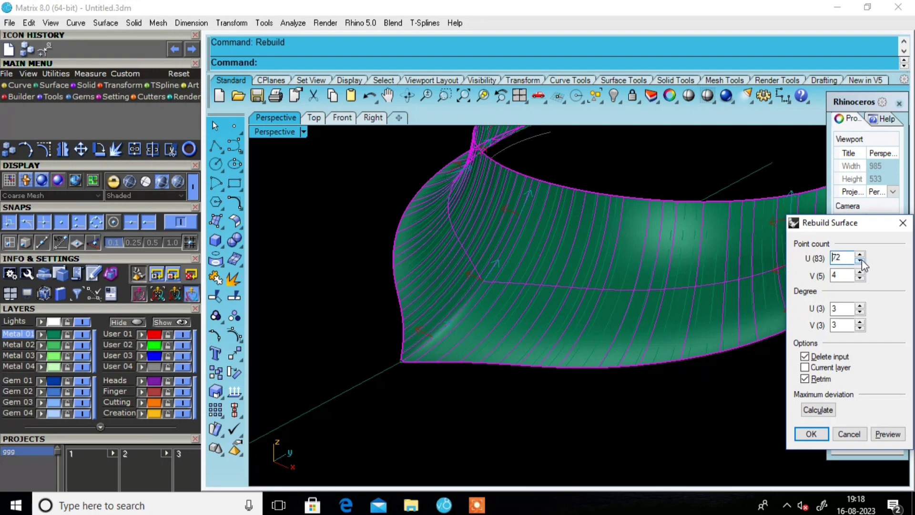
{"action": "left_click", "coordinate": [862, 260]}
{"action": "type", "text": "30"}
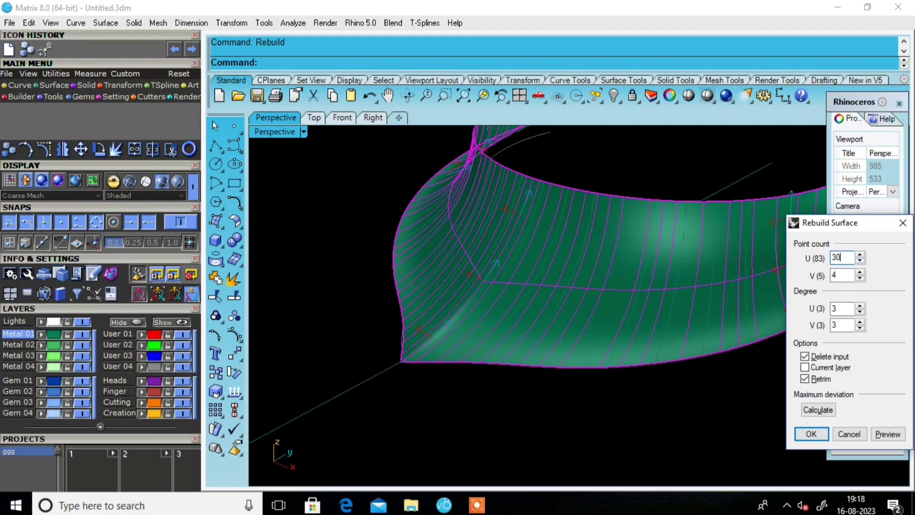
{"action": "key", "text": "Tab"}
{"action": "type", "text": "20"}
{"action": "key", "text": "Return"}
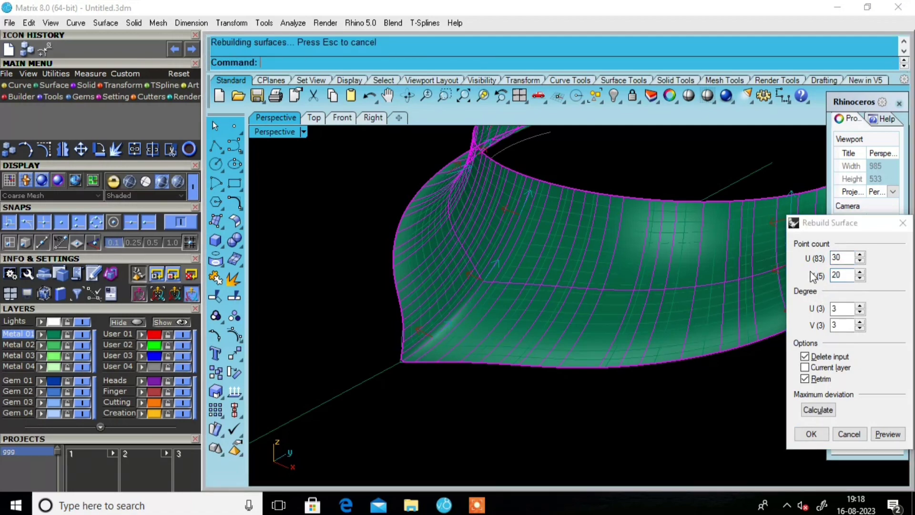
{"action": "scroll", "coordinate": [456, 319], "scroll_direction": "up", "scroll_amount": 5}
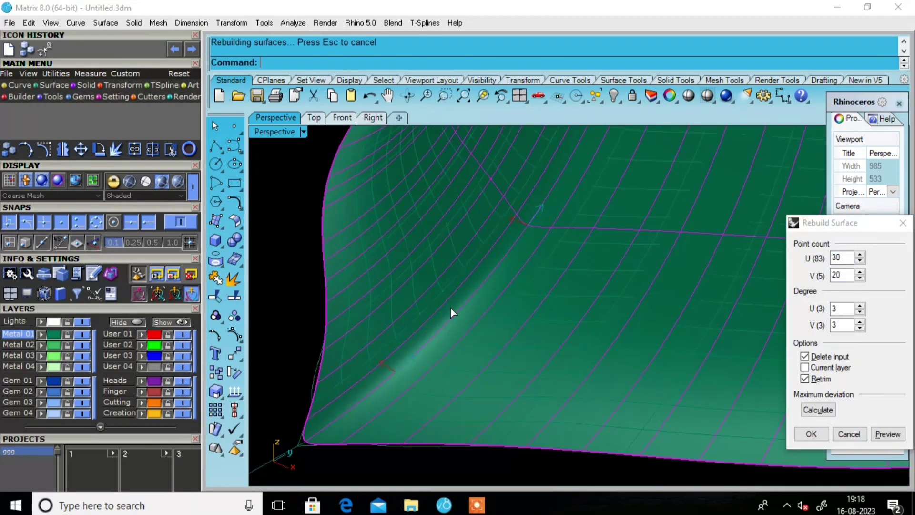
{"action": "scroll", "coordinate": [560, 284], "scroll_direction": "down", "scroll_amount": 5}
{"action": "right_click_drag", "start_coordinate": [513, 293], "coordinate": [568, 303]}
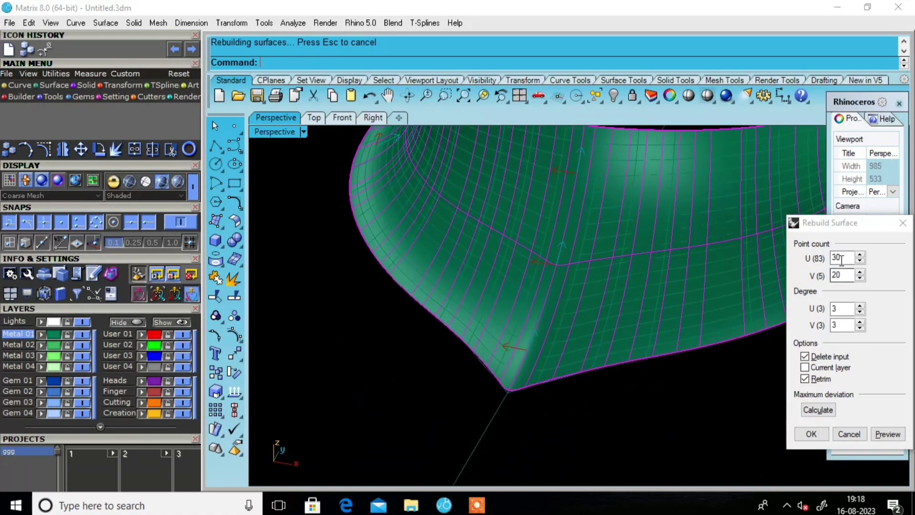
Set the V point count to 30 and U to 100, inspecting the denser grid
{"action": "left_click", "coordinate": [806, 289]}
{"action": "type", "text": "30"}
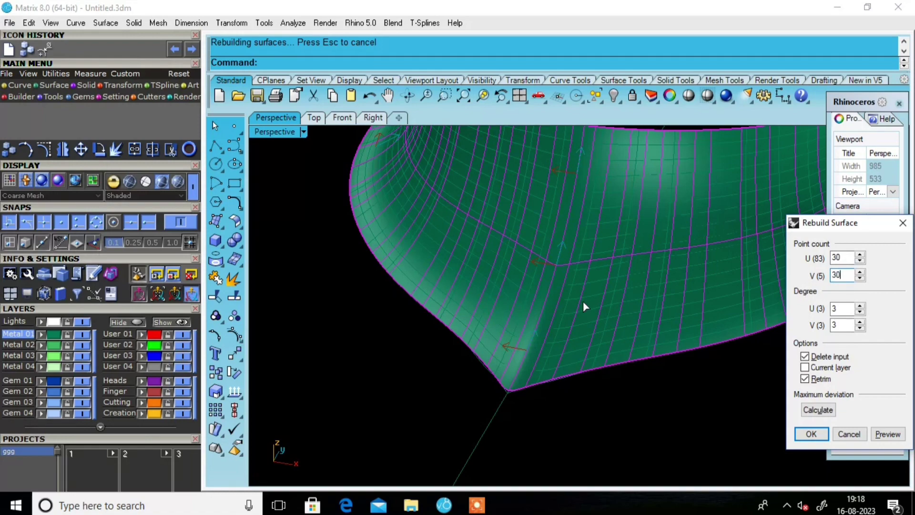
{"action": "scroll", "coordinate": [584, 307], "scroll_direction": "down", "scroll_amount": 5}
{"action": "right_click_drag", "start_coordinate": [585, 308], "coordinate": [614, 264]}
{"action": "scroll", "coordinate": [573, 290], "scroll_direction": "up", "scroll_amount": 3}
{"action": "mouse_move", "coordinate": [573, 290]}
{"action": "right_mouse_down"}
{"action": "mouse_move", "coordinate": [580, 272]}
{"action": "mouse_move", "coordinate": [574, 280]}
{"action": "right_mouse_up"}
{"action": "left_click", "coordinate": [813, 266]}
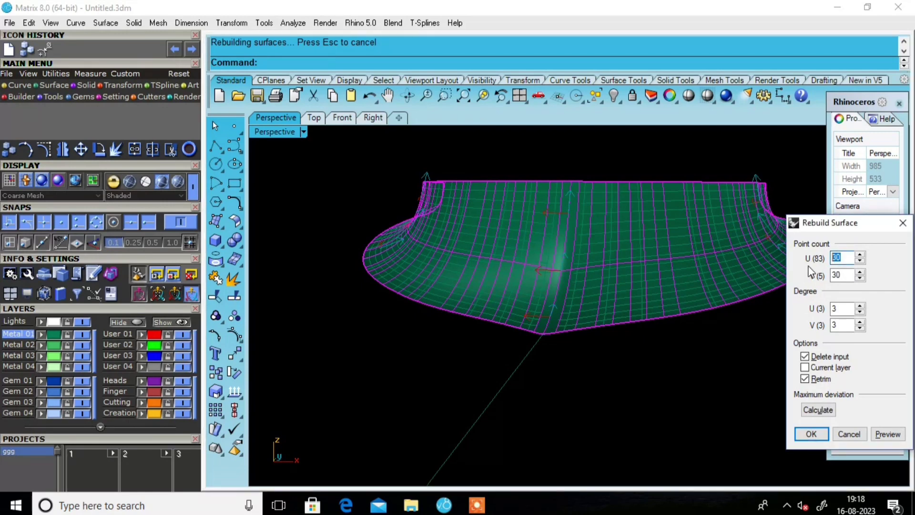
{"action": "type", "text": "100"}
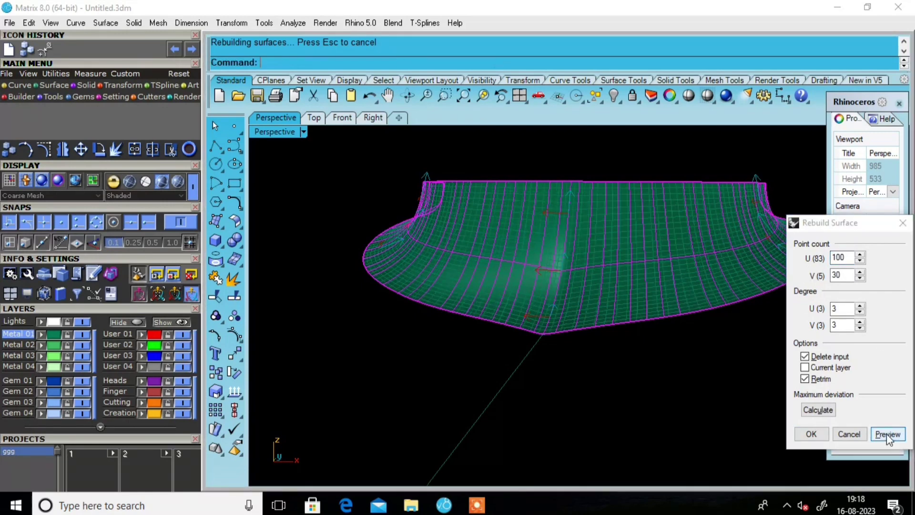
{"action": "scroll", "coordinate": [513, 233], "scroll_direction": "up", "scroll_amount": 5}
{"action": "mouse_move", "coordinate": [514, 233]}
{"action": "right_mouse_down"}
{"action": "mouse_move", "coordinate": [358, 298]}
{"action": "mouse_move", "coordinate": [474, 323]}
{"action": "mouse_move", "coordinate": [515, 286]}
{"action": "mouse_move", "coordinate": [518, 208]}
{"action": "mouse_move", "coordinate": [502, 235]}
{"action": "right_mouse_up"}
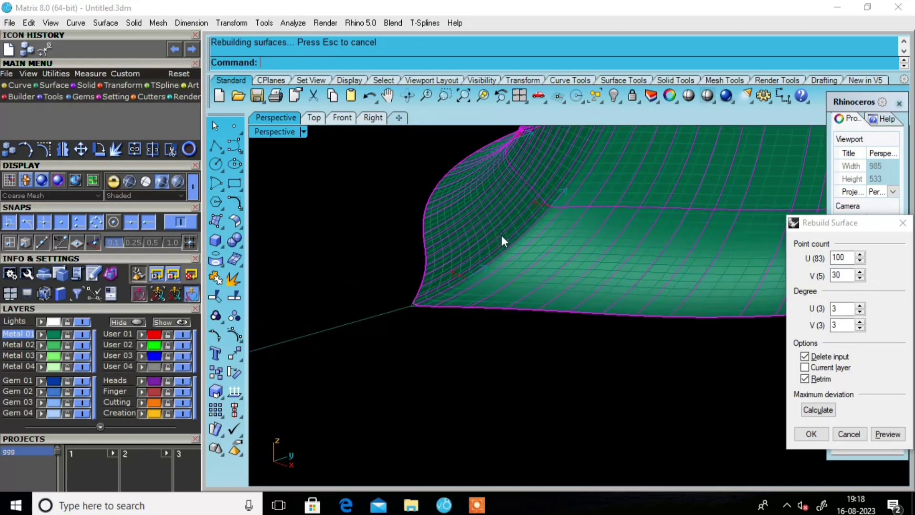
Raise the V point count to 60, then 80, previewing the rebuild each time
{"action": "double_click", "coordinate": [840, 275]}
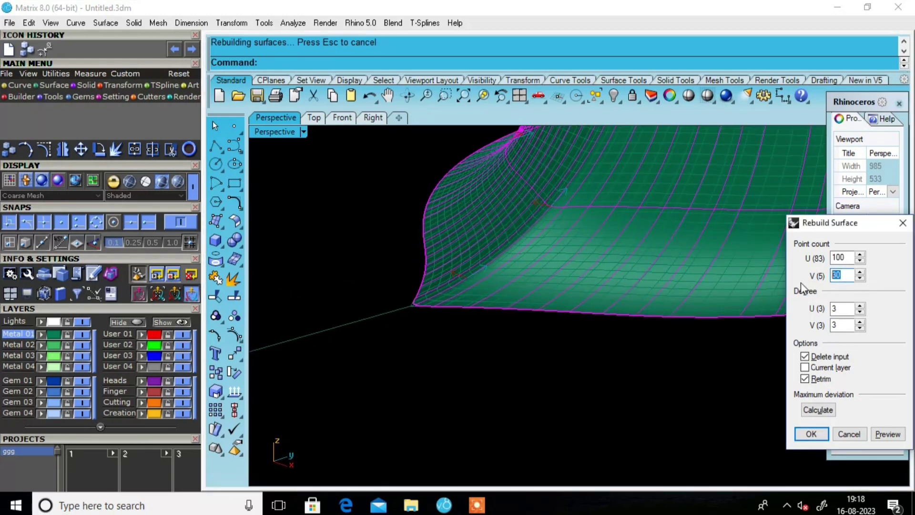
{"action": "type", "text": "60"}
{"action": "left_click", "coordinate": [889, 434]}
{"action": "mouse_move", "coordinate": [644, 325]}
{"action": "right_mouse_down"}
{"action": "mouse_move", "coordinate": [737, 275]}
{"action": "mouse_move", "coordinate": [582, 217]}
{"action": "mouse_move", "coordinate": [434, 241]}
{"action": "mouse_move", "coordinate": [415, 280]}
{"action": "mouse_move", "coordinate": [410, 322]}
{"action": "mouse_move", "coordinate": [434, 302]}
{"action": "right_mouse_up"}
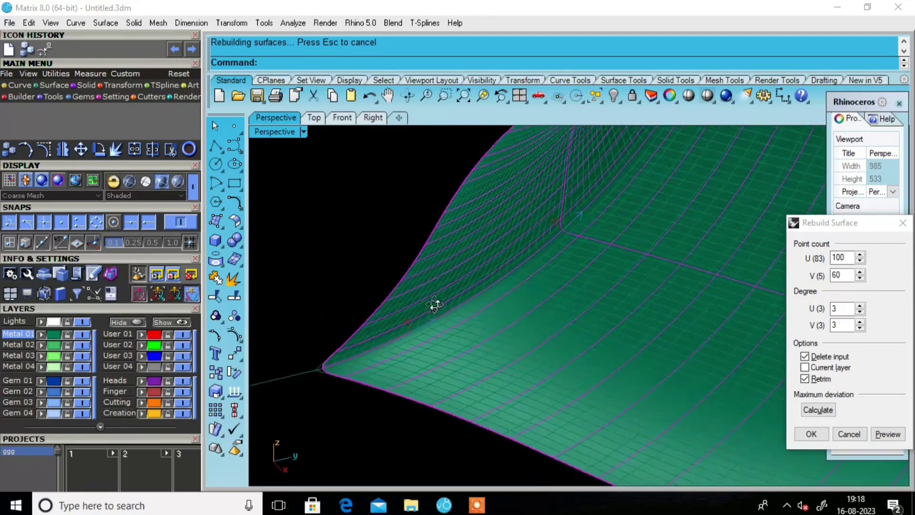
{"action": "left_click", "coordinate": [799, 288]}
{"action": "type", "text": "80"}
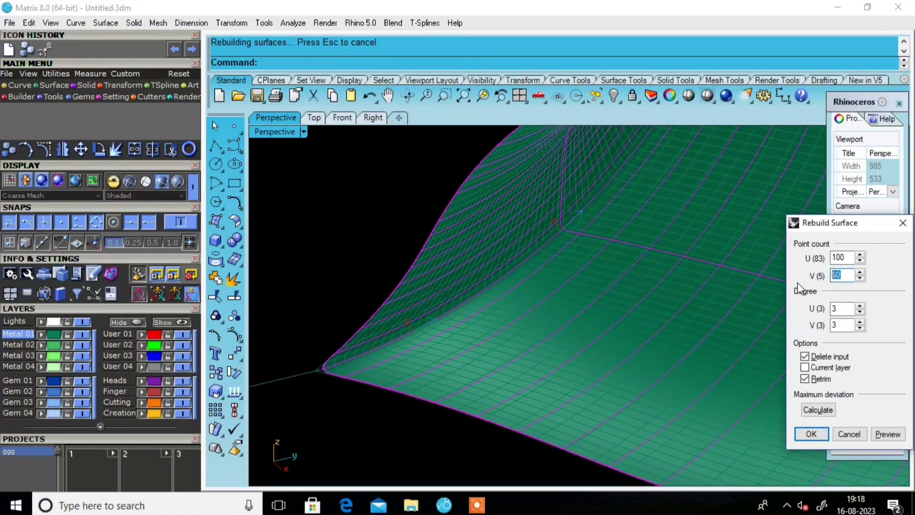
{"action": "left_click", "coordinate": [886, 434]}
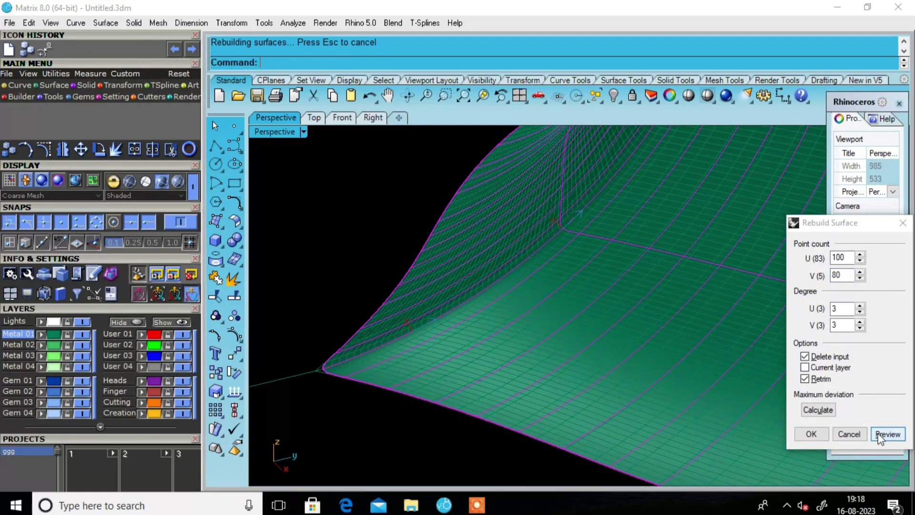
{"action": "left_click", "coordinate": [887, 434]}
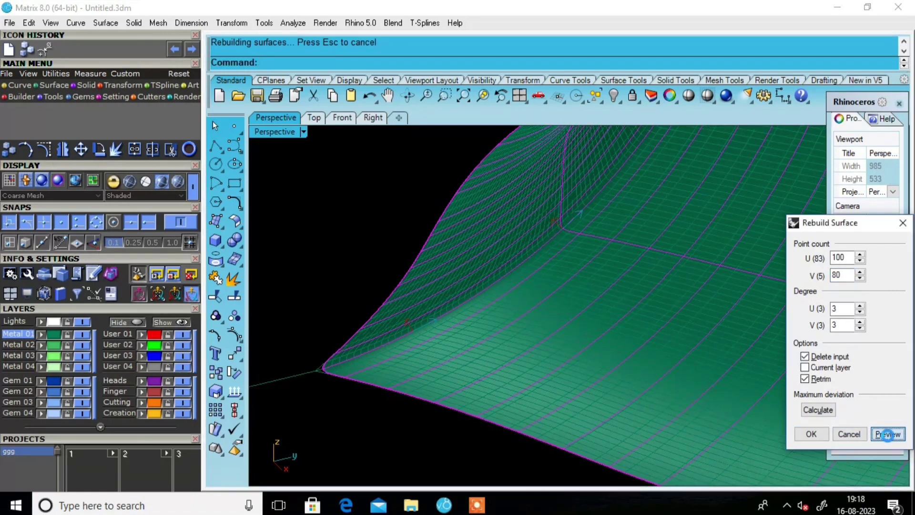
{"action": "mouse_move", "coordinate": [410, 333]}
{"action": "right_mouse_down"}
{"action": "mouse_move", "coordinate": [444, 307]}
{"action": "mouse_move", "coordinate": [567, 307]}
{"action": "mouse_move", "coordinate": [590, 319]}
{"action": "mouse_move", "coordinate": [562, 305]}
{"action": "mouse_move", "coordinate": [565, 258]}
{"action": "mouse_move", "coordinate": [530, 302]}
{"action": "mouse_move", "coordinate": [625, 328]}
{"action": "mouse_move", "coordinate": [670, 317]}
{"action": "mouse_move", "coordinate": [614, 335]}
{"action": "right_mouse_up"}
Set U degree to 11 and raise V degree from 3 to 4
{"action": "scroll", "coordinate": [530, 301], "scroll_direction": "down", "scroll_amount": 3}
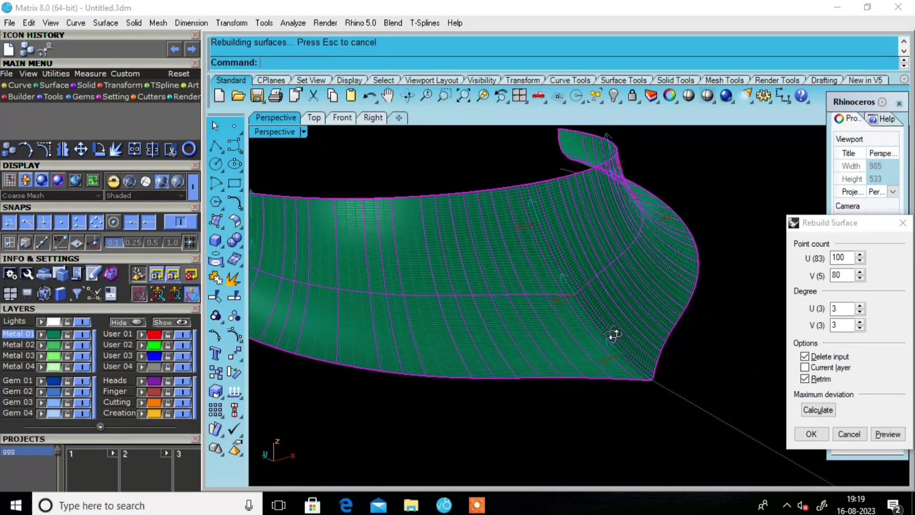
{"action": "type", "text": "11"}
{"action": "mouse_move", "coordinate": [525, 305]}
{"action": "right_mouse_down"}
{"action": "mouse_move", "coordinate": [604, 292]}
{"action": "mouse_move", "coordinate": [601, 308]}
{"action": "right_mouse_up"}
{"action": "scroll", "coordinate": [601, 308], "scroll_direction": "up", "scroll_amount": 1}
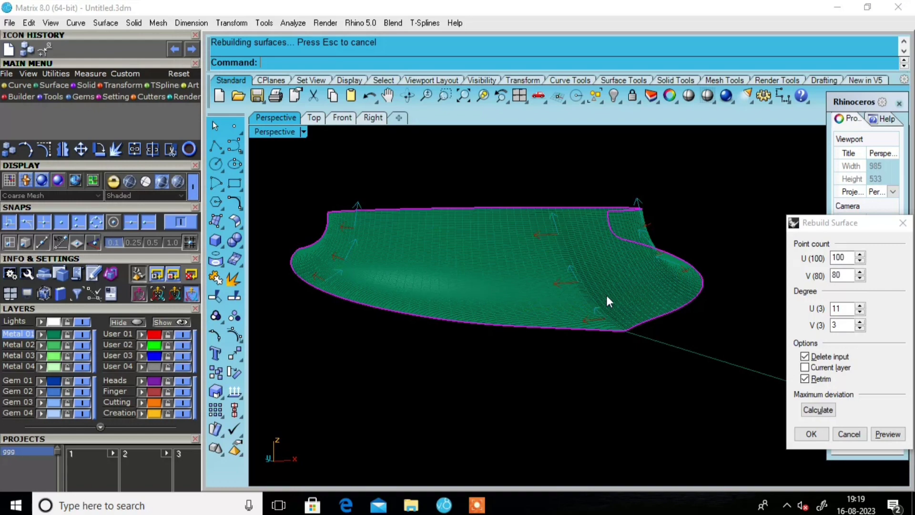
{"action": "scroll", "coordinate": [607, 300], "scroll_direction": "up", "scroll_amount": 2}
{"action": "scroll", "coordinate": [607, 297], "scroll_direction": "up", "scroll_amount": 1}
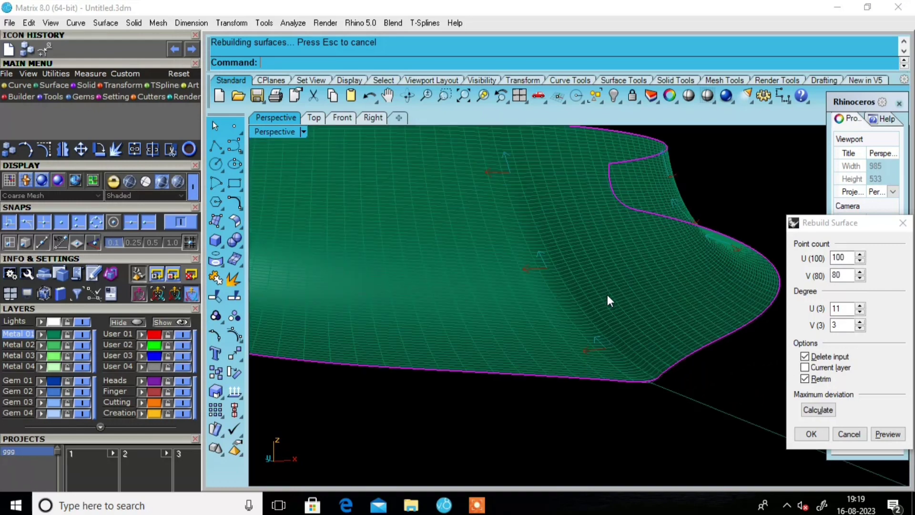
{"action": "left_click", "coordinate": [860, 323]}
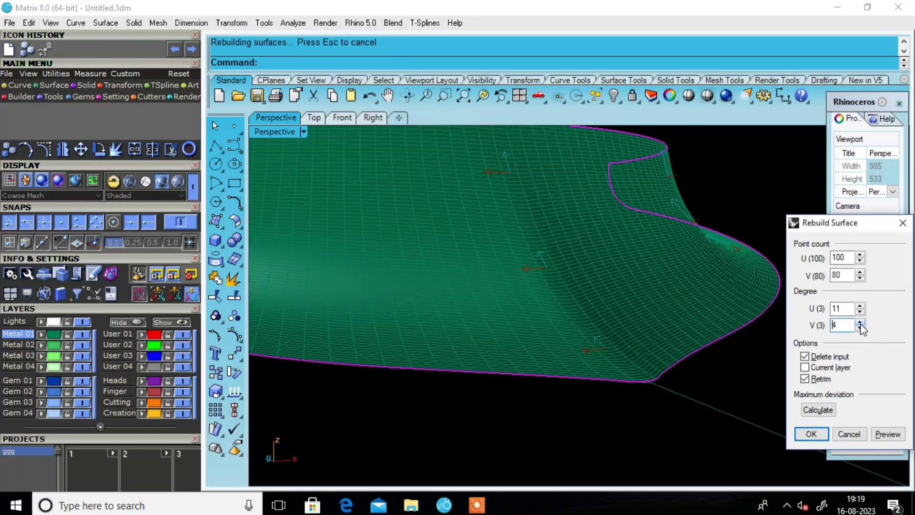